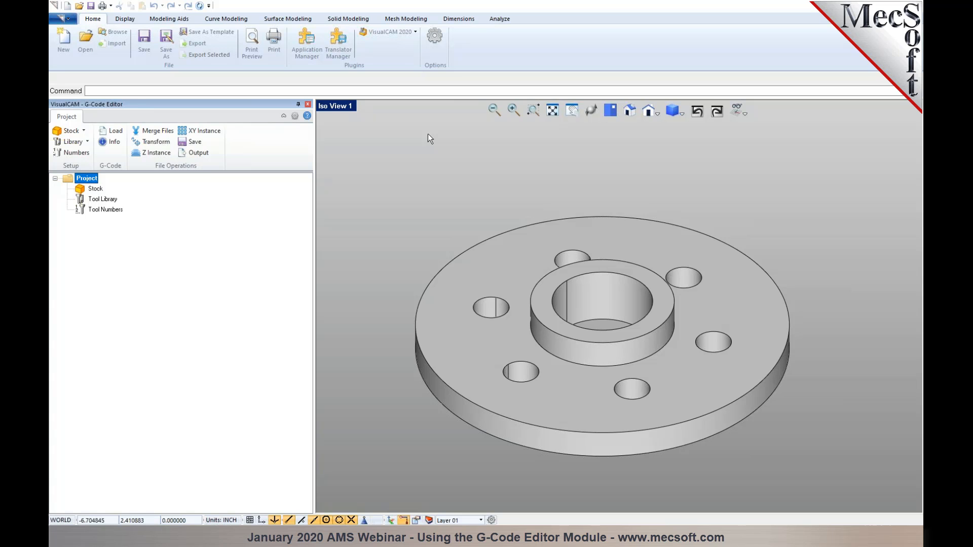
# - Switch VisualCAM 2020 to the MILL module to show the part's machining job
pyautogui.click(416, 32)
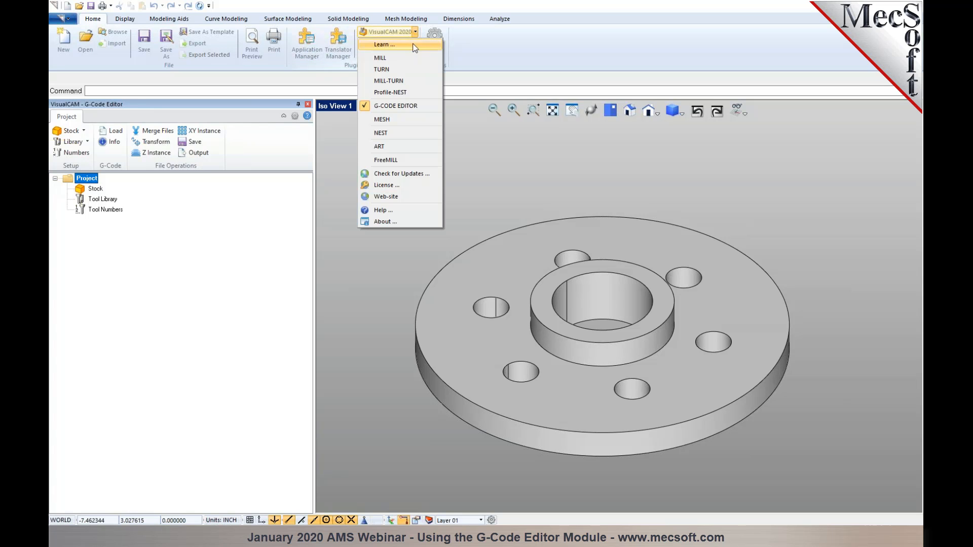
pyautogui.click(412, 58)
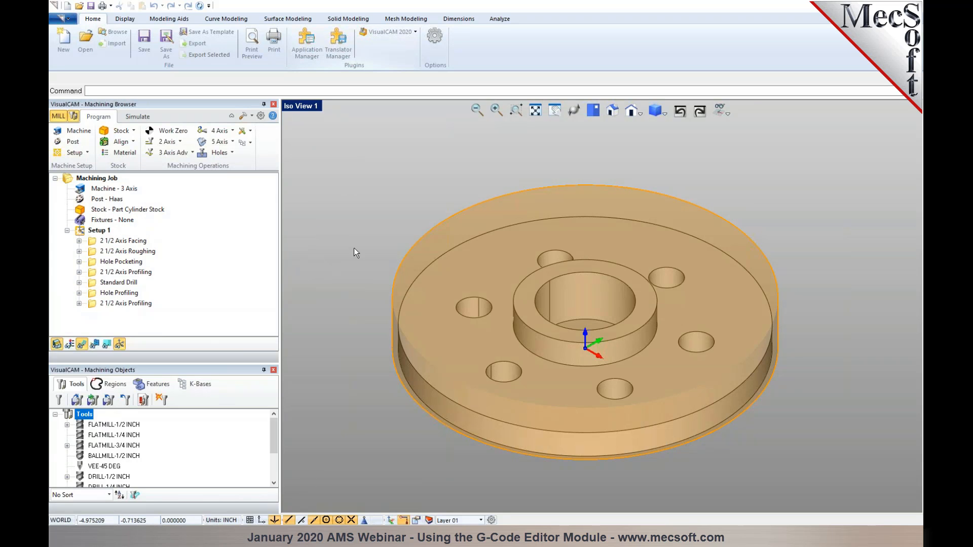
pyautogui.scroll(1, 648, 388)
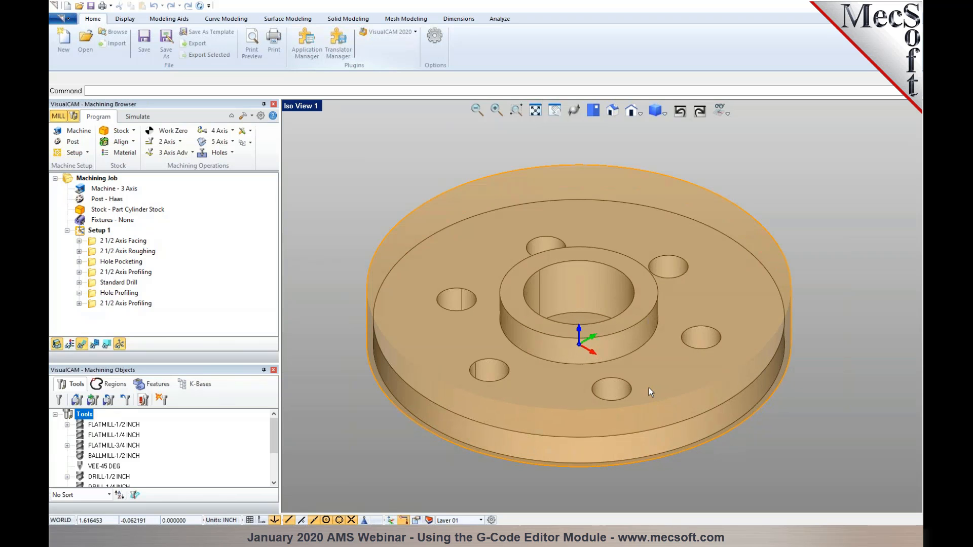
# - Examine the toolpath of each Setup 1 operation, from 2 1/2 Axis Facing through the final 2 1/2 Axis Profiling
pyautogui.click(121, 242)
pyautogui.click(123, 252)
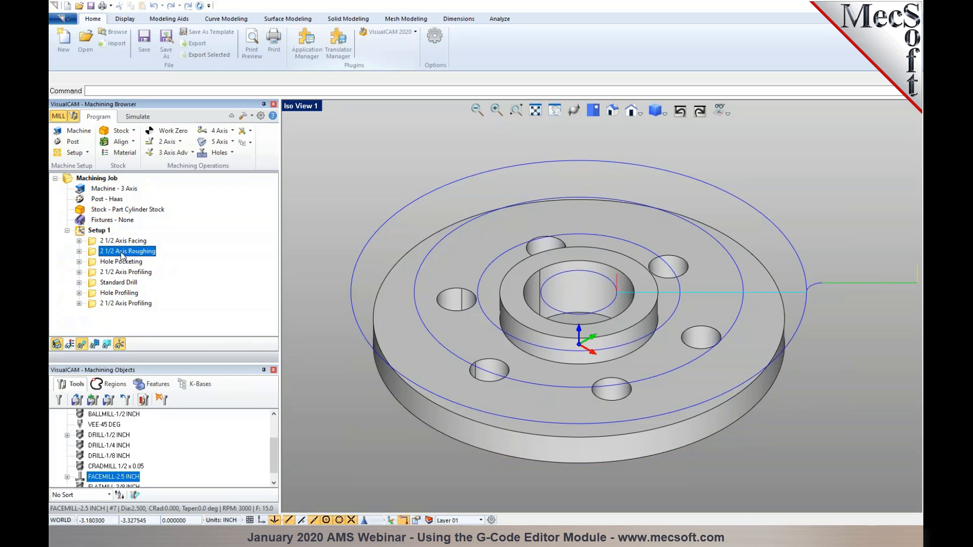
pyautogui.click(123, 263)
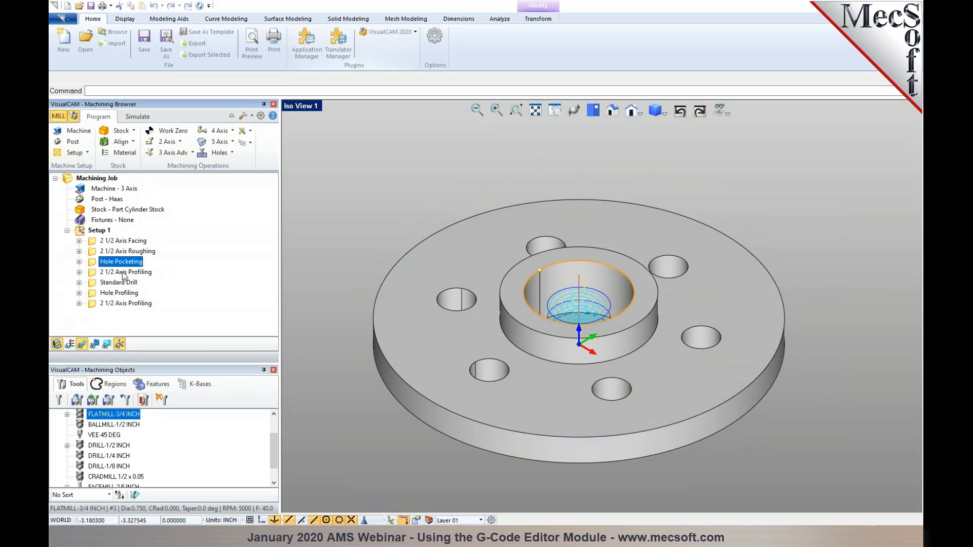
pyautogui.click(124, 273)
pyautogui.click(124, 283)
pyautogui.click(124, 294)
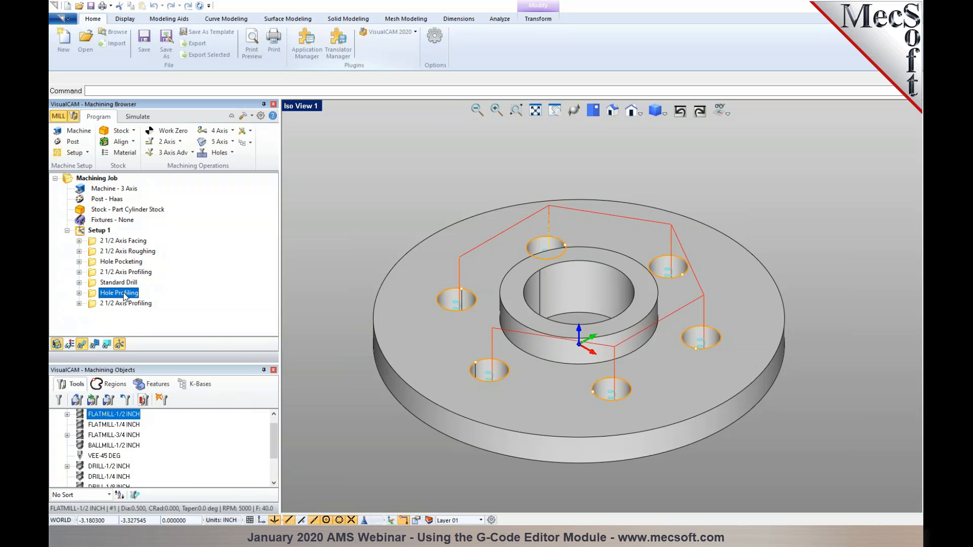
pyautogui.click(126, 304)
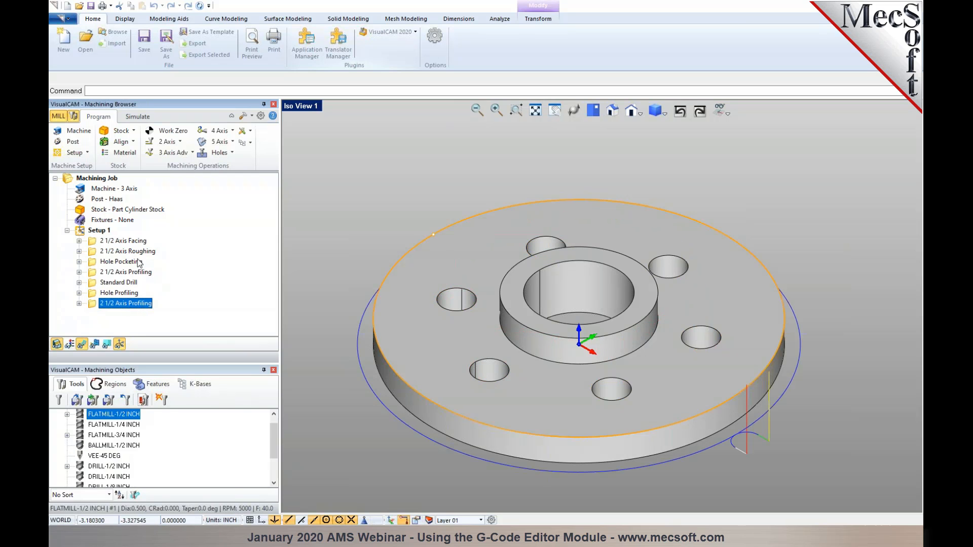
# - Simulate the material removal of all operations in Setup 1, then reselect the setup
pyautogui.click(99, 231)
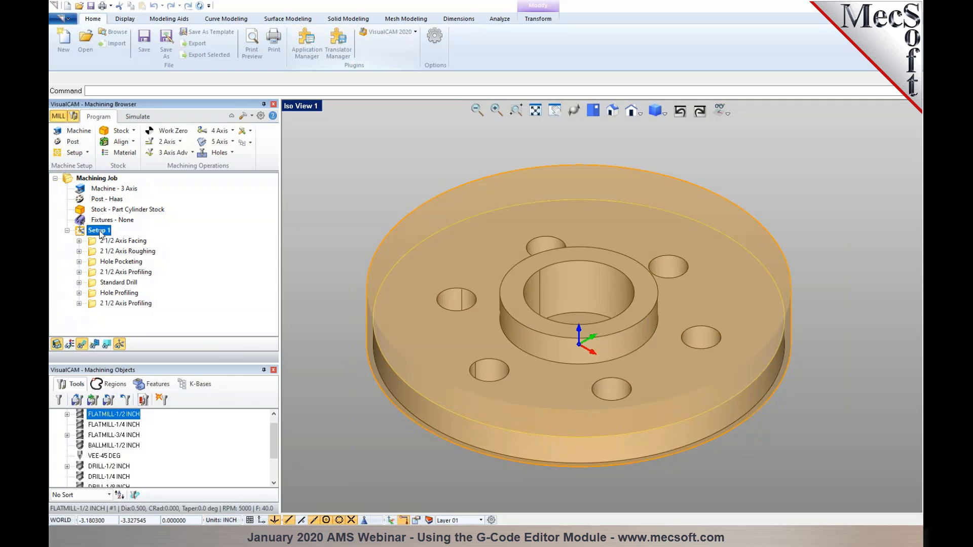
pyautogui.rightClick(100, 233)
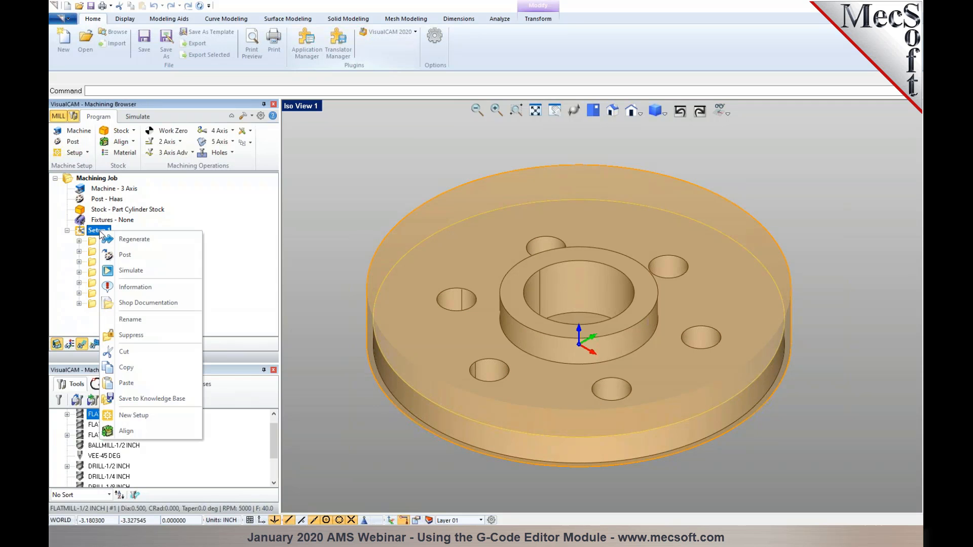
pyautogui.click(126, 271)
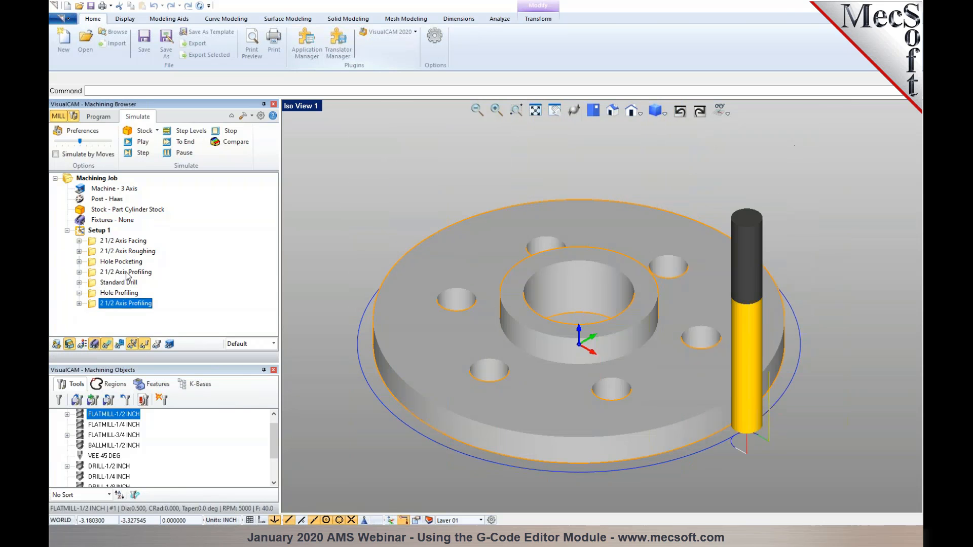
pyautogui.click(91, 235)
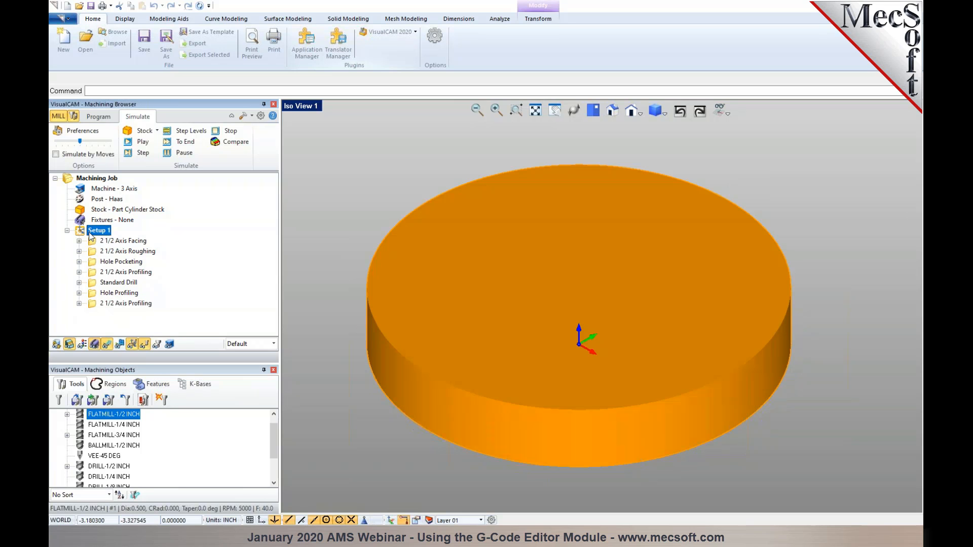
# - Post Setup 1 with the Haas post-processor as Part1_Setup 1A.nc and close the resulting G-code file
pyautogui.click(107, 117)
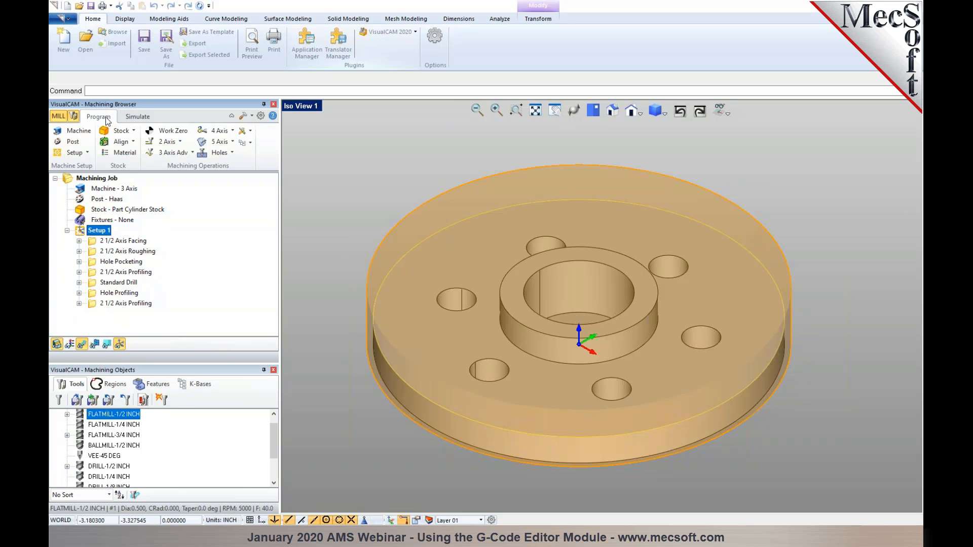
pyautogui.rightClick(105, 232)
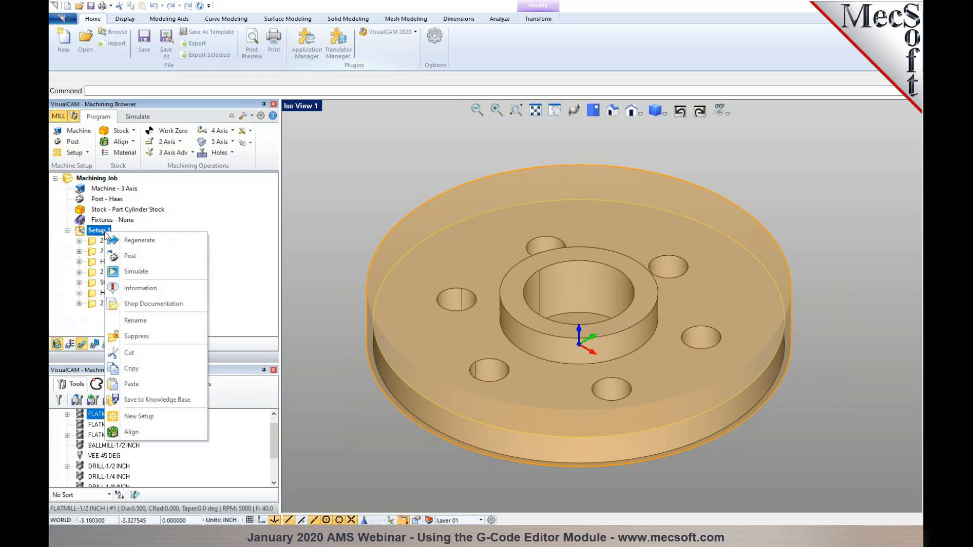
pyautogui.click(128, 256)
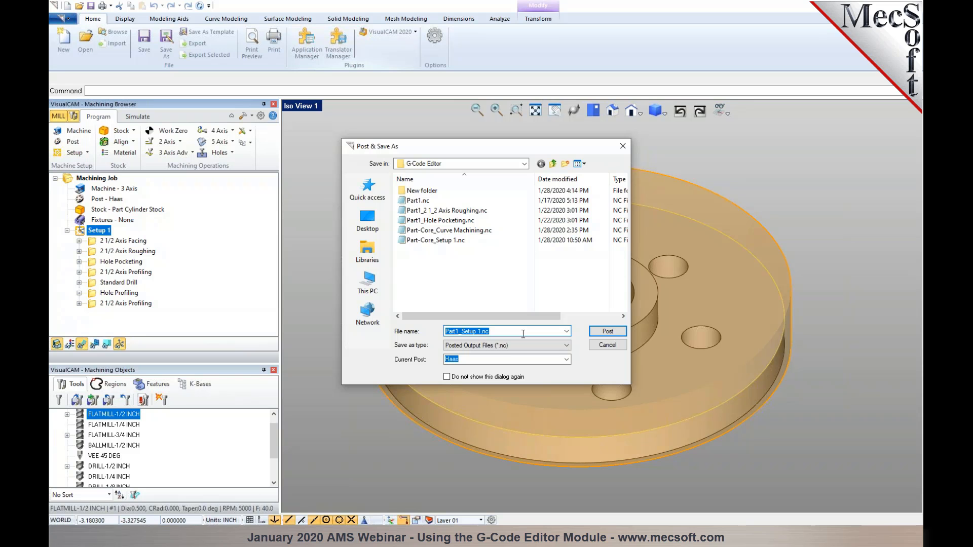
pyautogui.click(481, 332)
pyautogui.write('A')
pyautogui.click(607, 331)
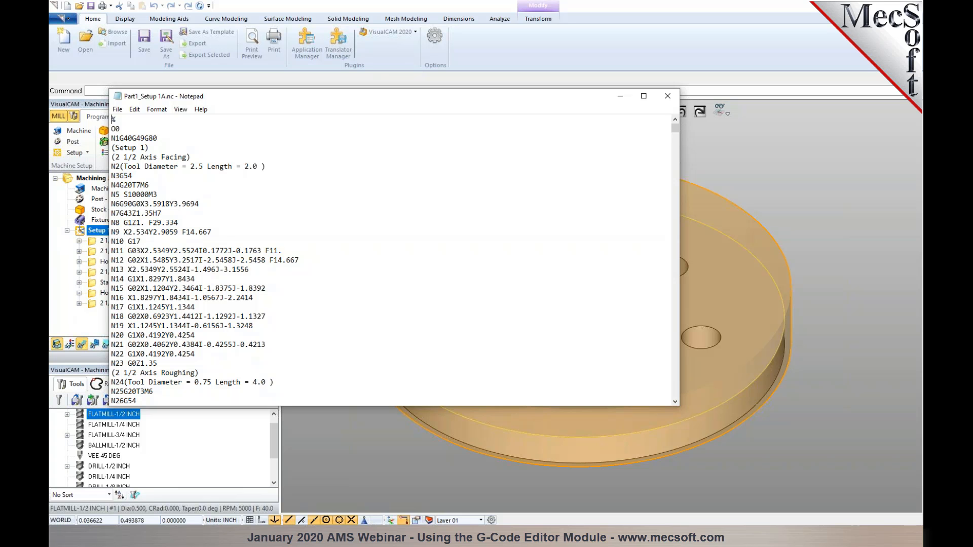
pyautogui.click(671, 101)
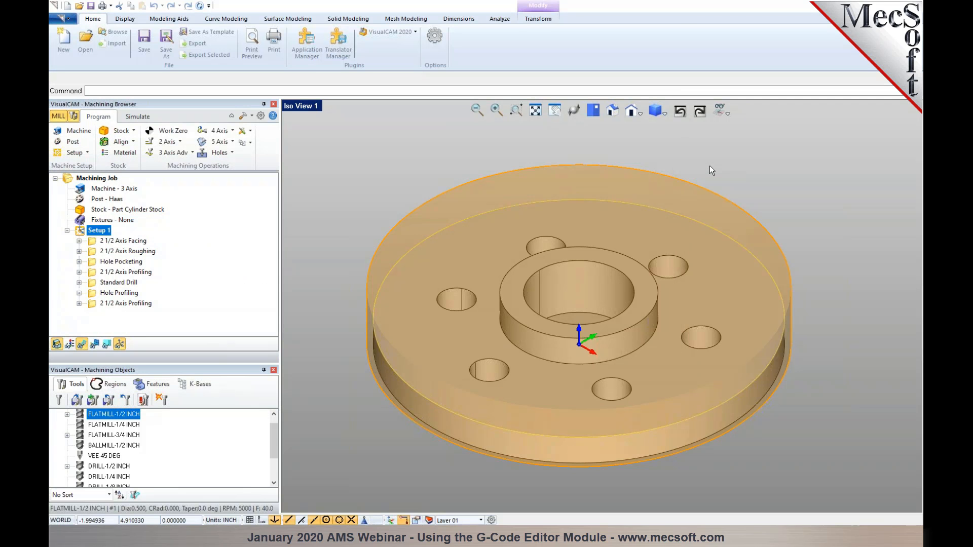
# - Review the toolpath and remaining in-process stock for each Setup 1 operation, ending on the whole setup
pyautogui.click(416, 33)
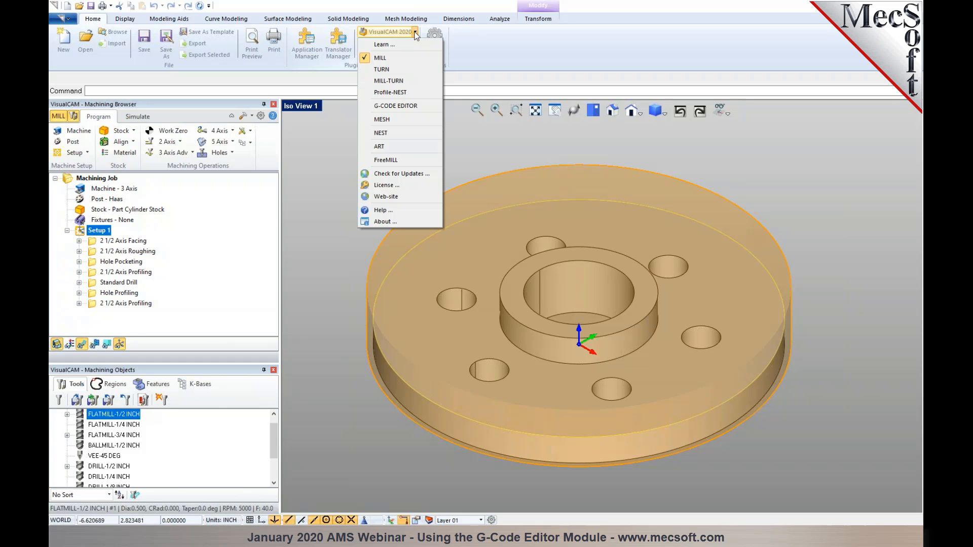
pyautogui.click(104, 241)
pyautogui.click(107, 252)
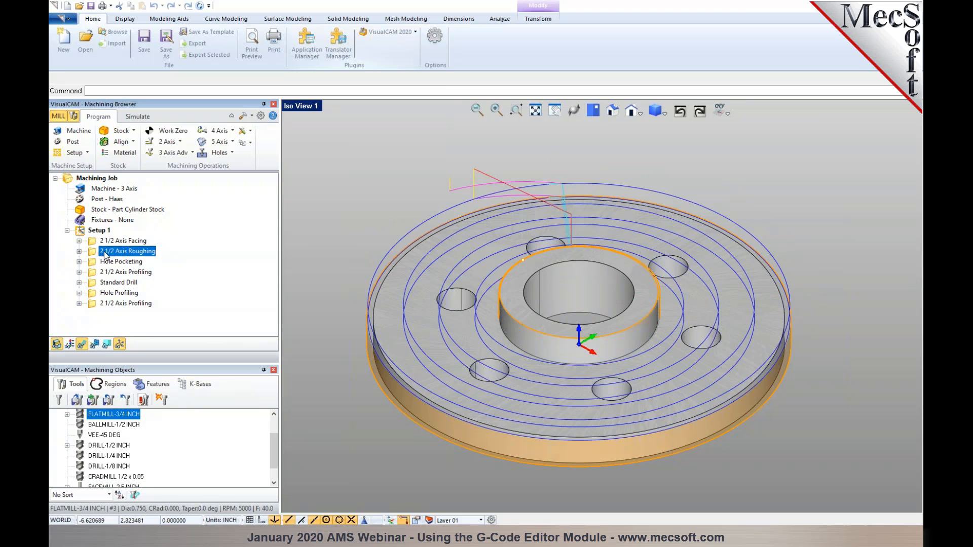
pyautogui.click(105, 242)
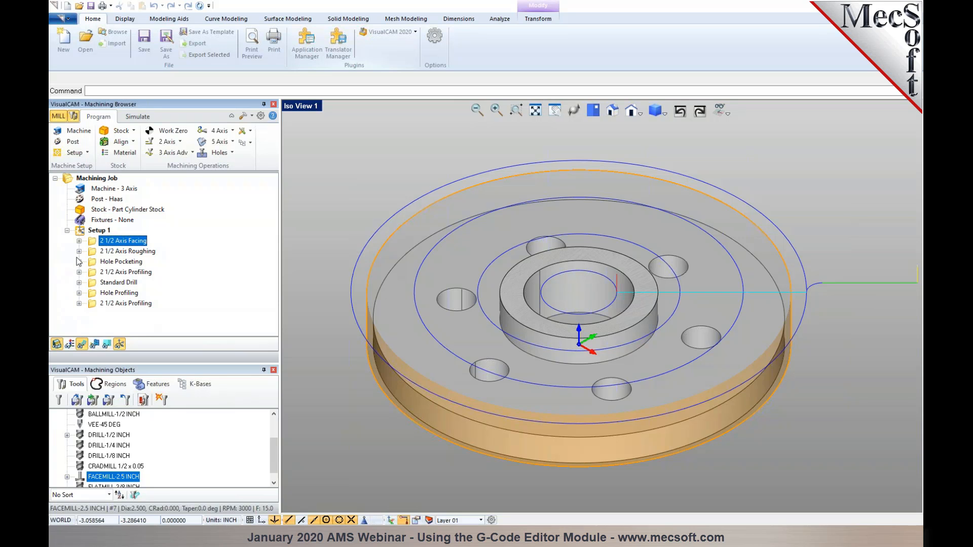
pyautogui.click(92, 251)
pyautogui.click(92, 262)
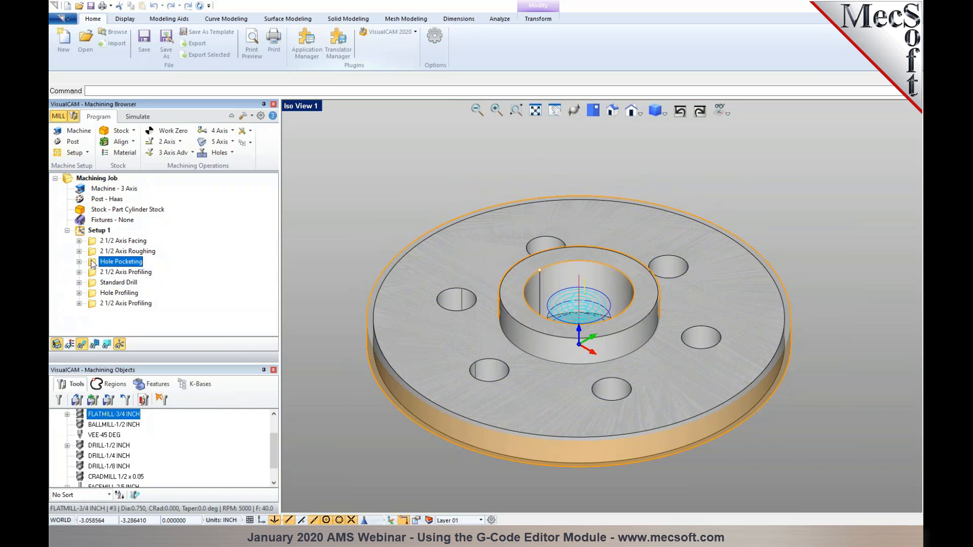
pyautogui.click(93, 273)
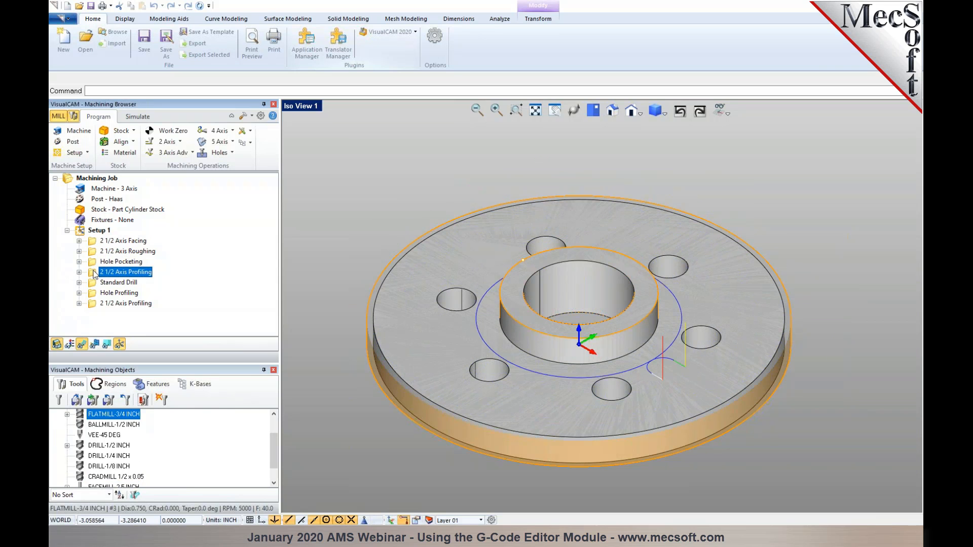
pyautogui.click(96, 283)
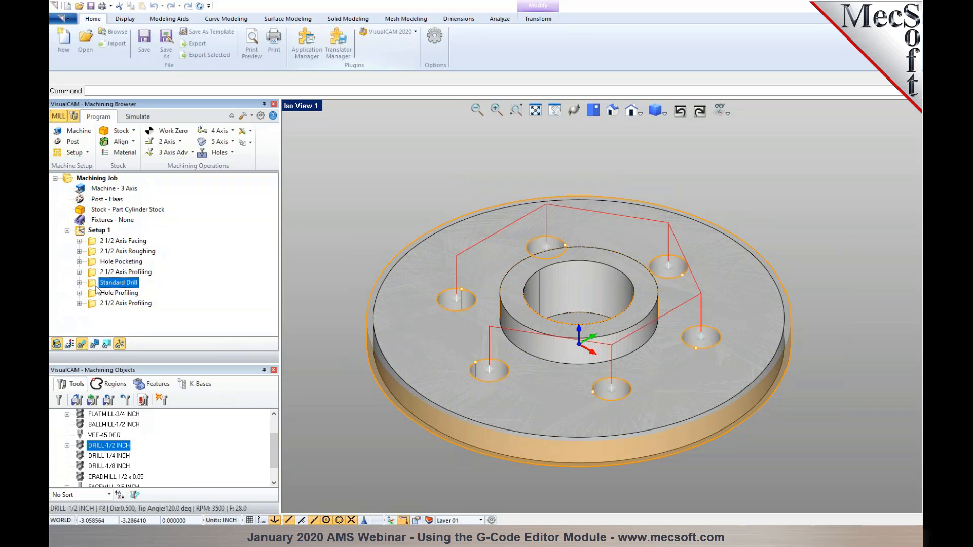
pyautogui.click(96, 293)
pyautogui.click(97, 304)
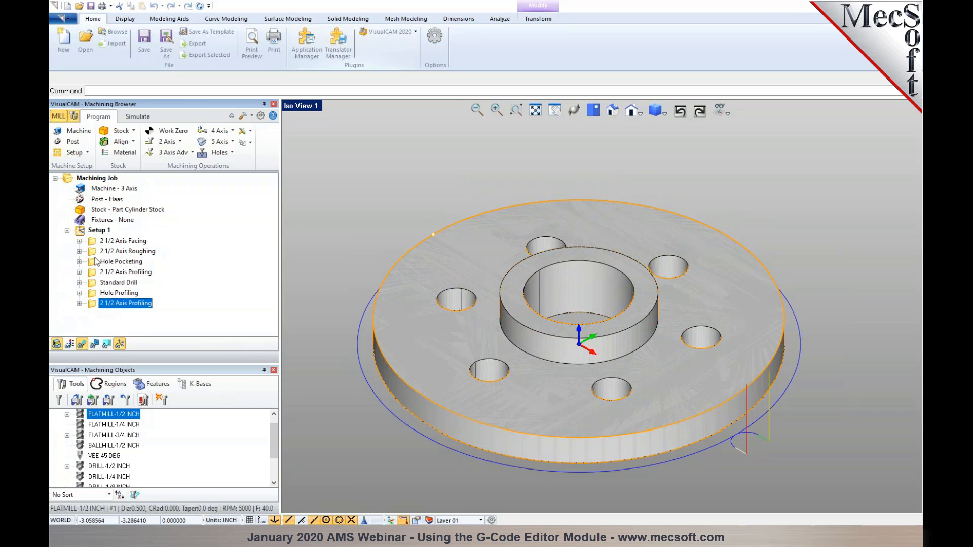
pyautogui.click(97, 231)
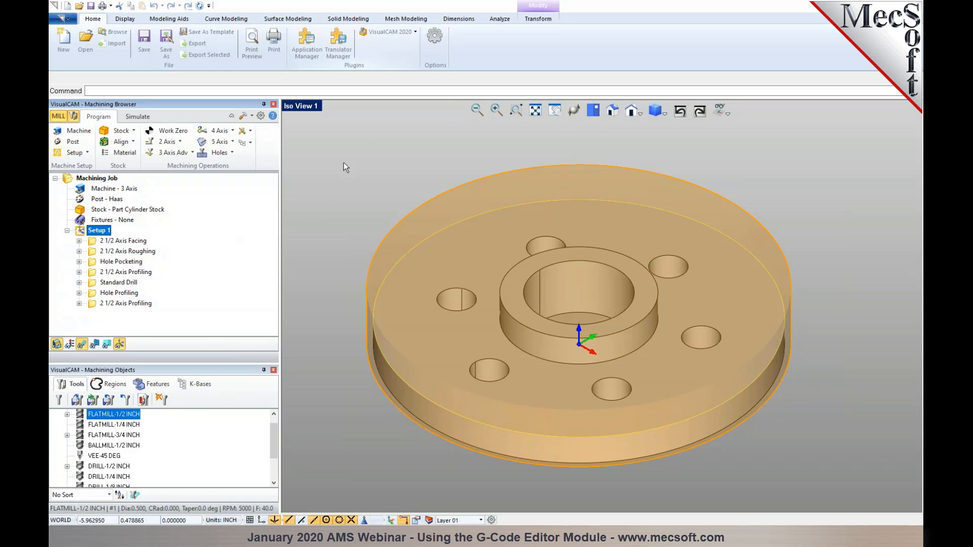
# - Switch VisualCAM 2020 from the MILL module to the G-CODE EDITOR module
pyautogui.click(415, 33)
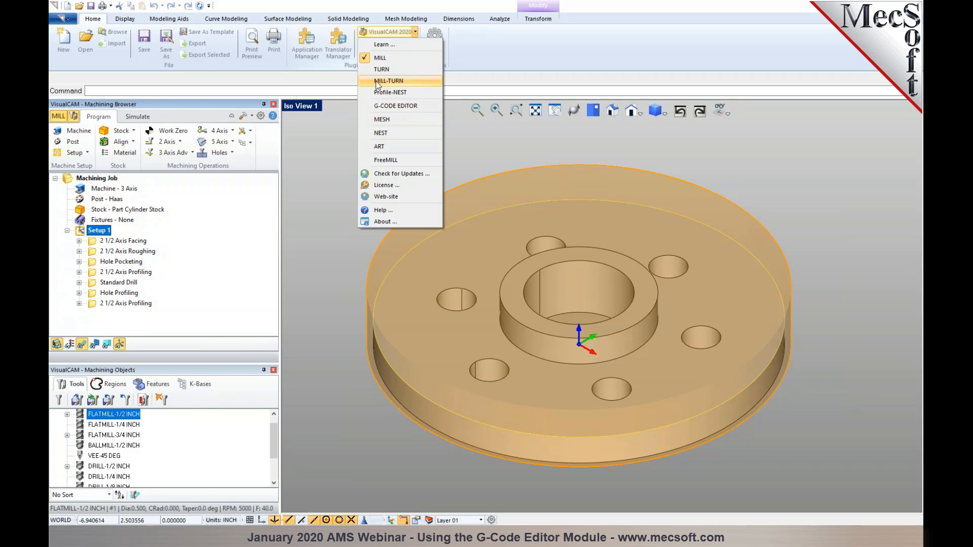
pyautogui.click(405, 105)
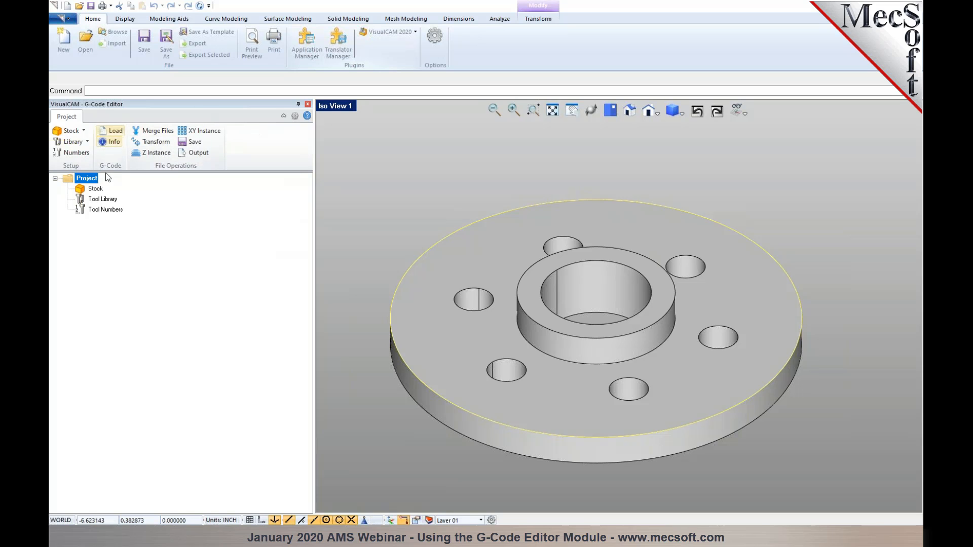
pyautogui.click(185, 299)
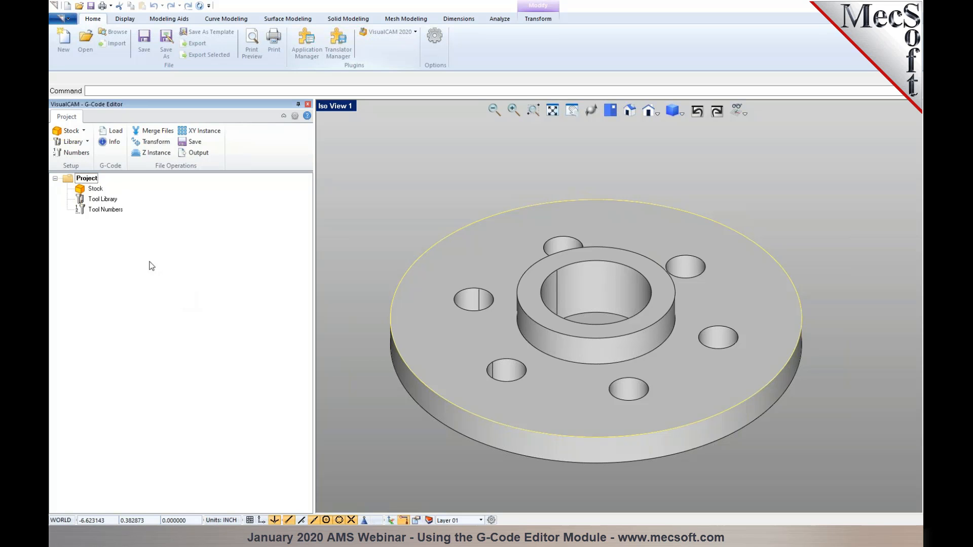
# - Load the posted G-code file Part1_Setup 1A.nc into the project and view its toolpaths on the part
pyautogui.click(110, 131)
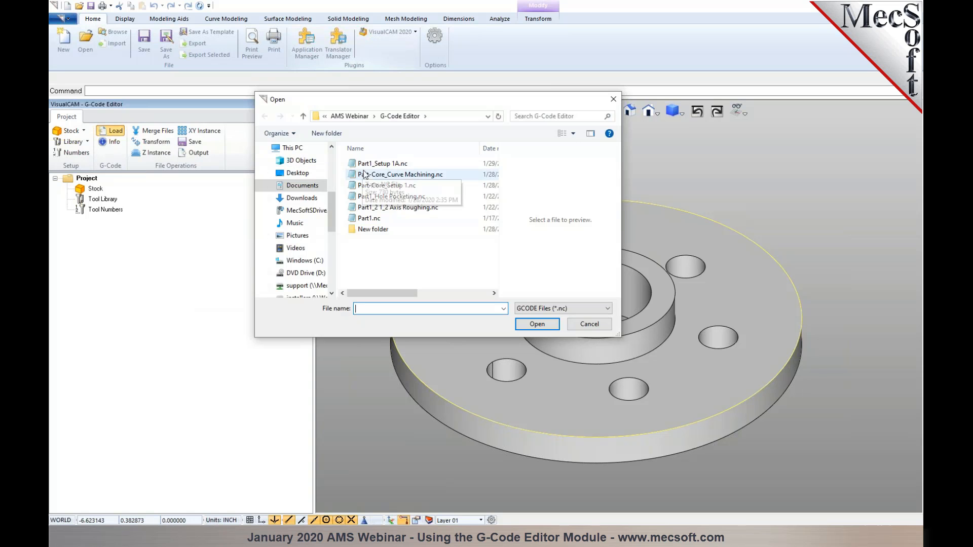
pyautogui.click(474, 164)
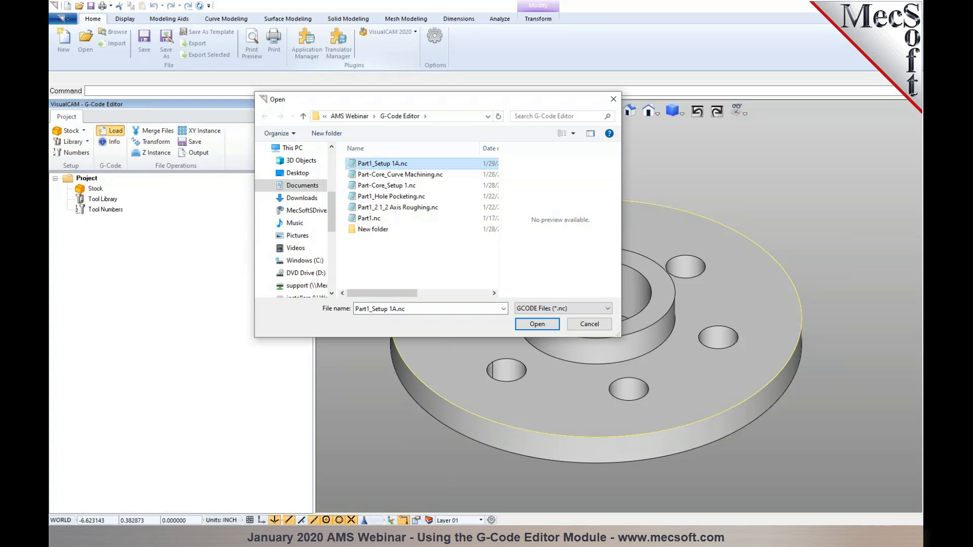
pyautogui.click(537, 324)
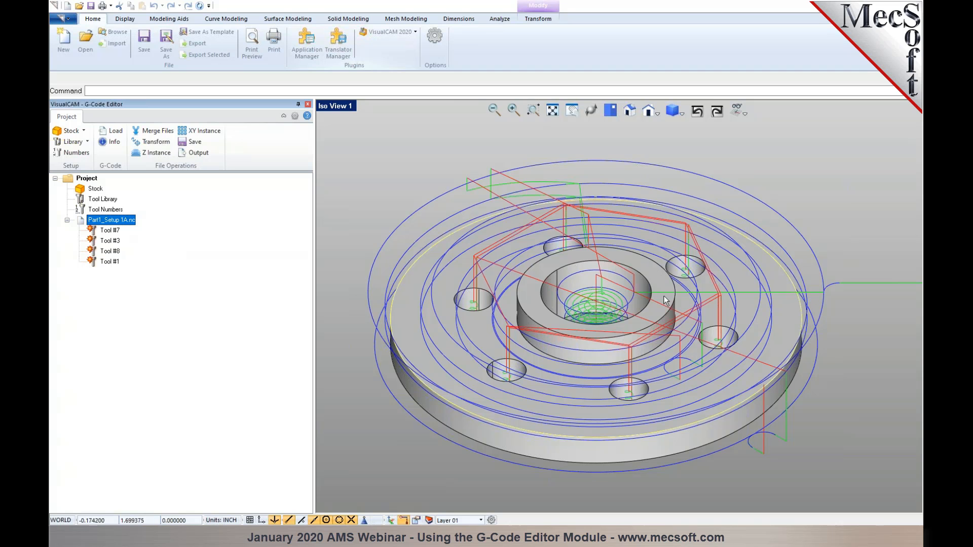
pyautogui.scroll(-1, 586, 309)
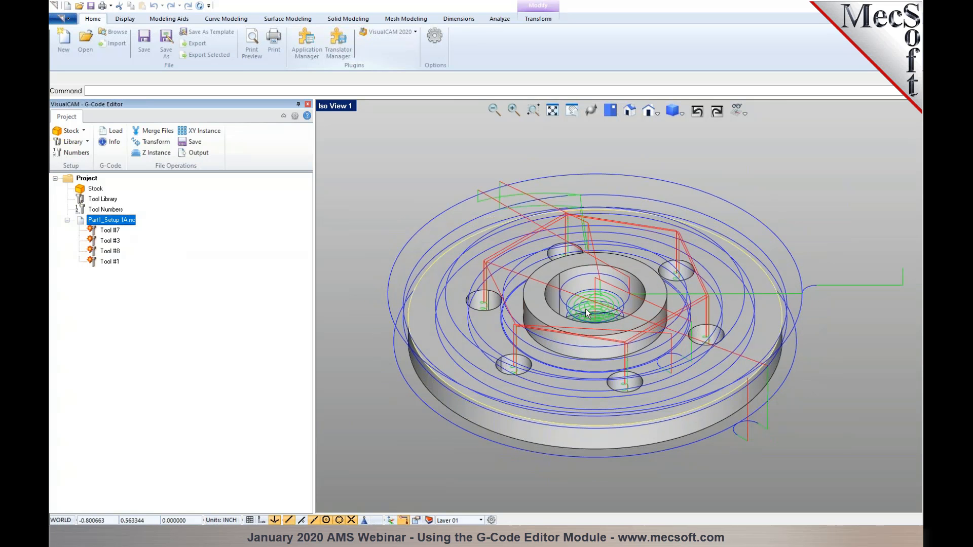
pyautogui.scroll(-1, 586, 309)
pyautogui.moveTo(615, 319)
pyautogui.mouseDown(button='middle')
pyautogui.moveTo(634, 301)
pyautogui.moveTo(601, 321)
pyautogui.moveTo(607, 308)
pyautogui.mouseUp(button='middle')
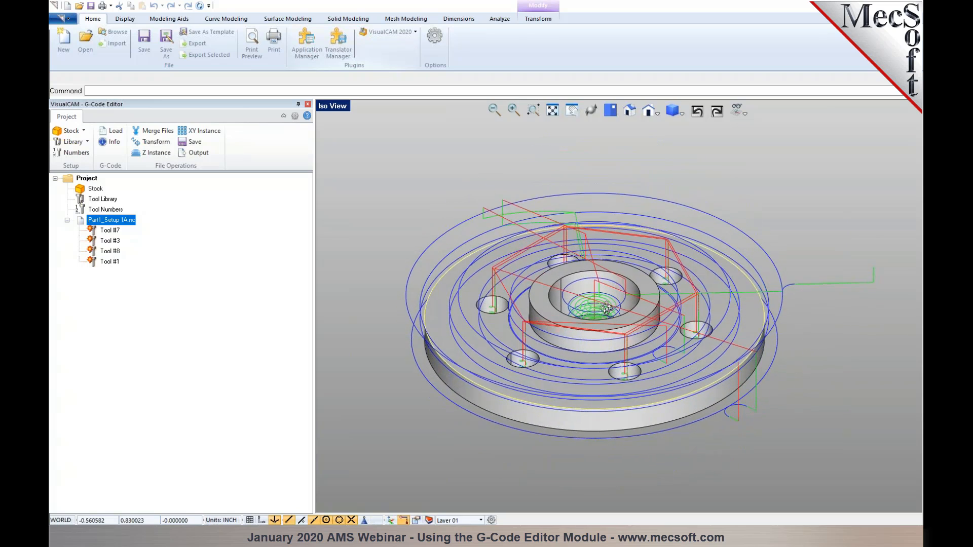
# - Define a Part Cylinder Stock along Z, increasing the axial offset and applying it in the + direction only
pyautogui.click(83, 131)
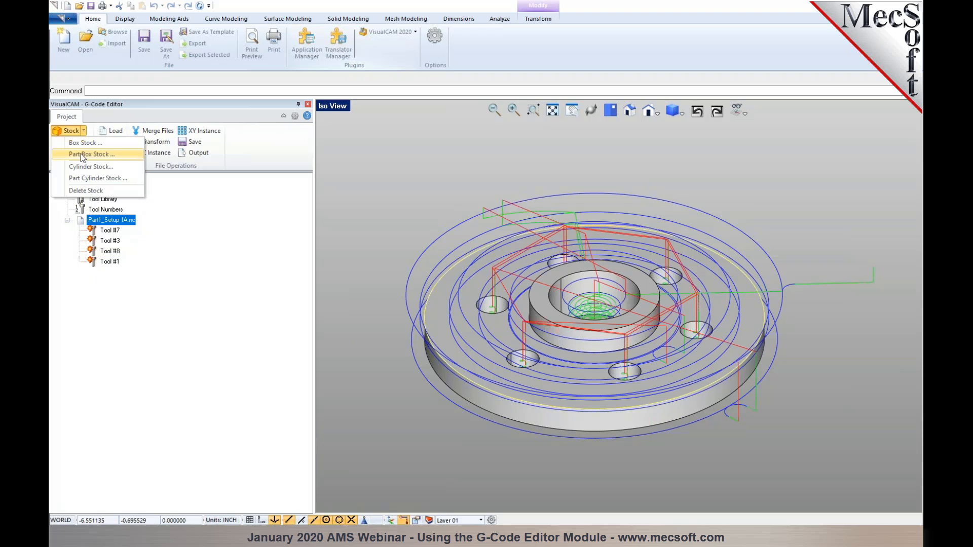
pyautogui.click(83, 179)
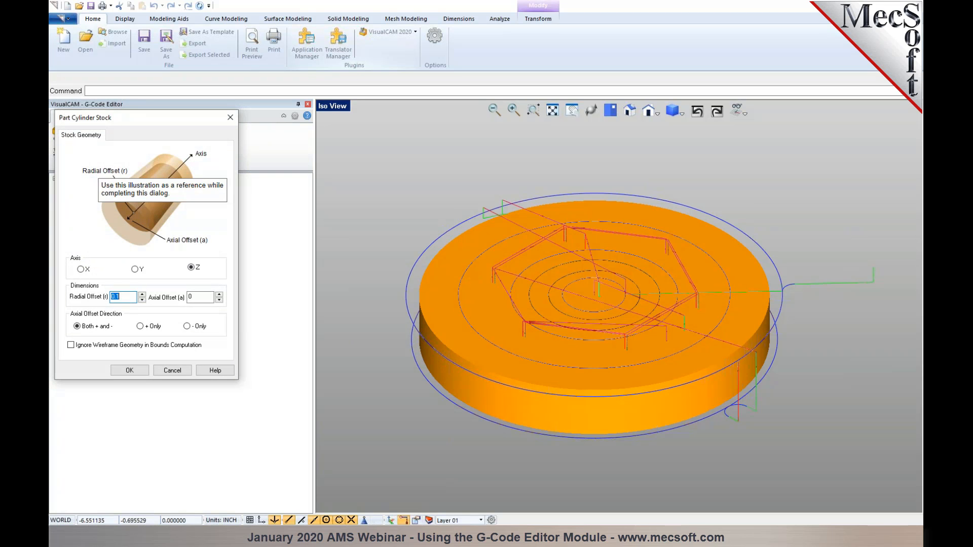
pyautogui.click(155, 328)
pyautogui.click(219, 294)
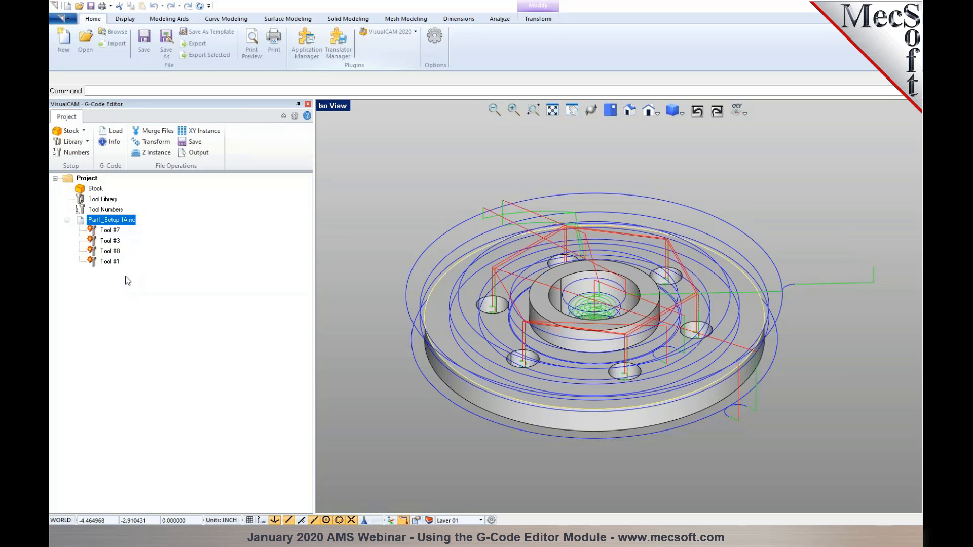
# - Load the tool library file ToolLibrary-1.csv into the project
pyautogui.click(87, 141)
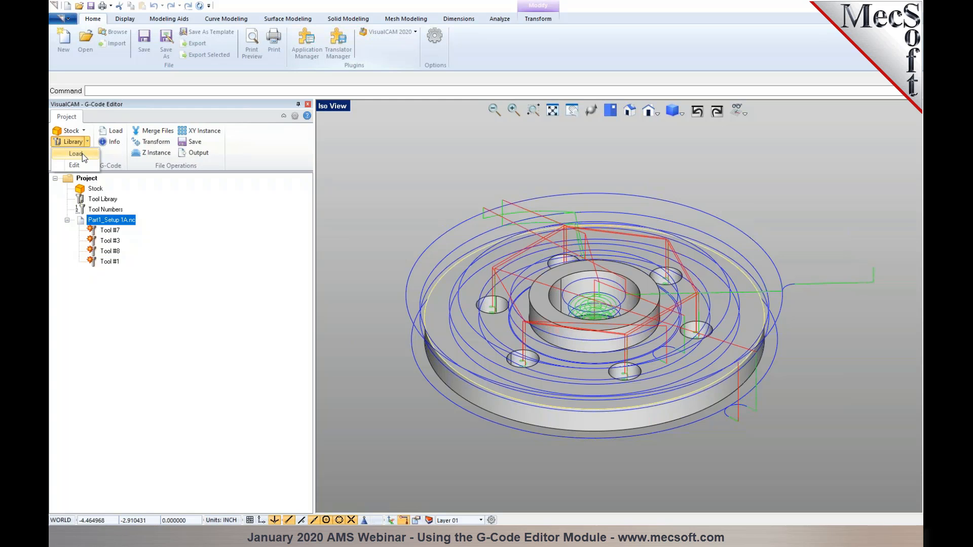
pyautogui.click(82, 153)
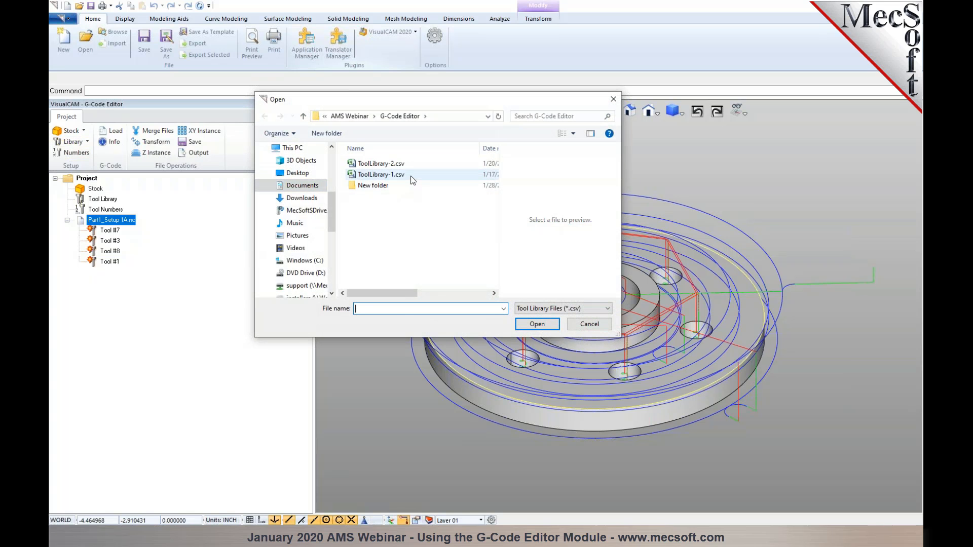
pyautogui.click(412, 174)
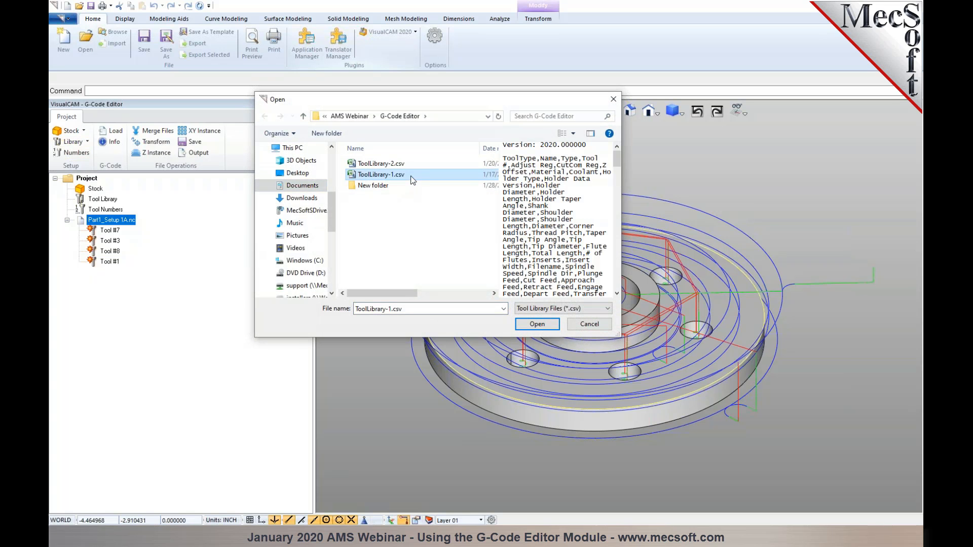
pyautogui.click(533, 328)
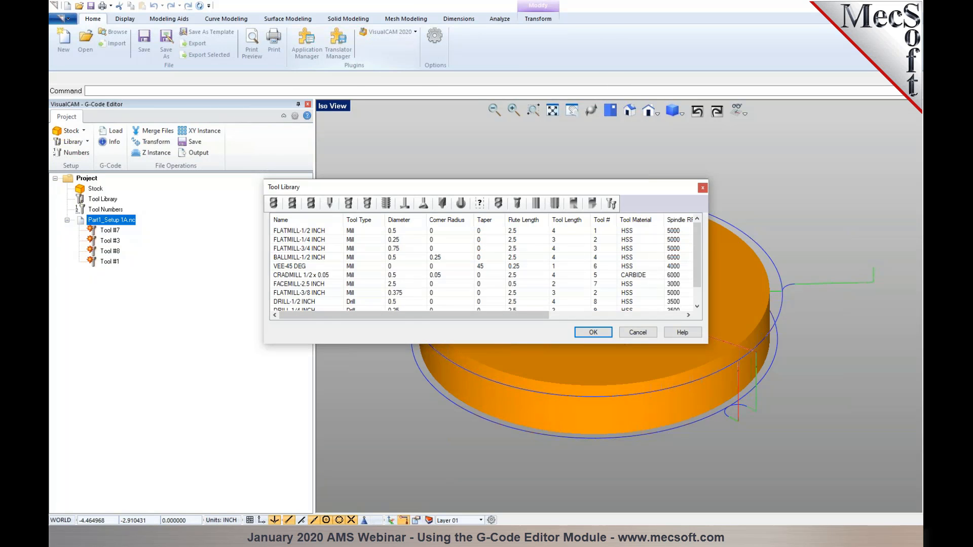
# - Review the loaded tools filtered by type, including mills and drills, restore the full list and accept the tool library
pyautogui.moveTo(695, 256)
pyautogui.mouseDown()
pyautogui.moveTo(698, 276)
pyautogui.moveTo(702, 250)
pyautogui.mouseUp()
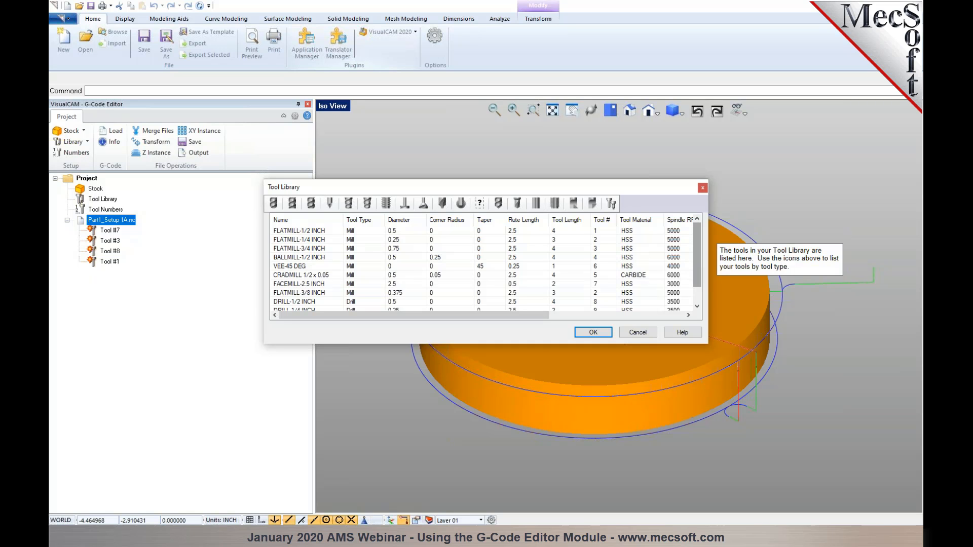
pyautogui.moveTo(698, 245)
pyautogui.mouseDown()
pyautogui.moveTo(698, 266)
pyautogui.moveTo(698, 229)
pyautogui.mouseUp()
pyautogui.click(272, 205)
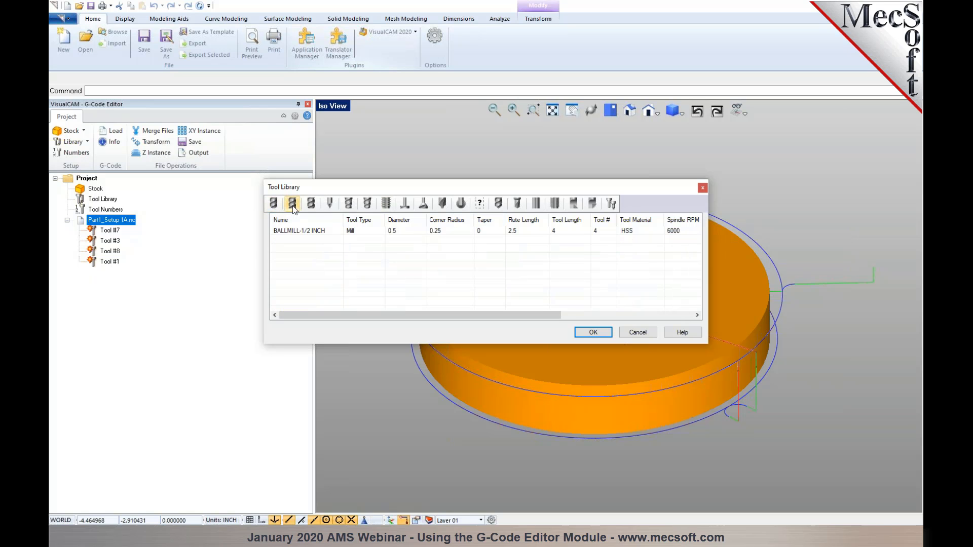
pyautogui.click(293, 207)
pyautogui.click(330, 208)
pyautogui.click(331, 208)
pyautogui.click(405, 205)
pyautogui.click(498, 205)
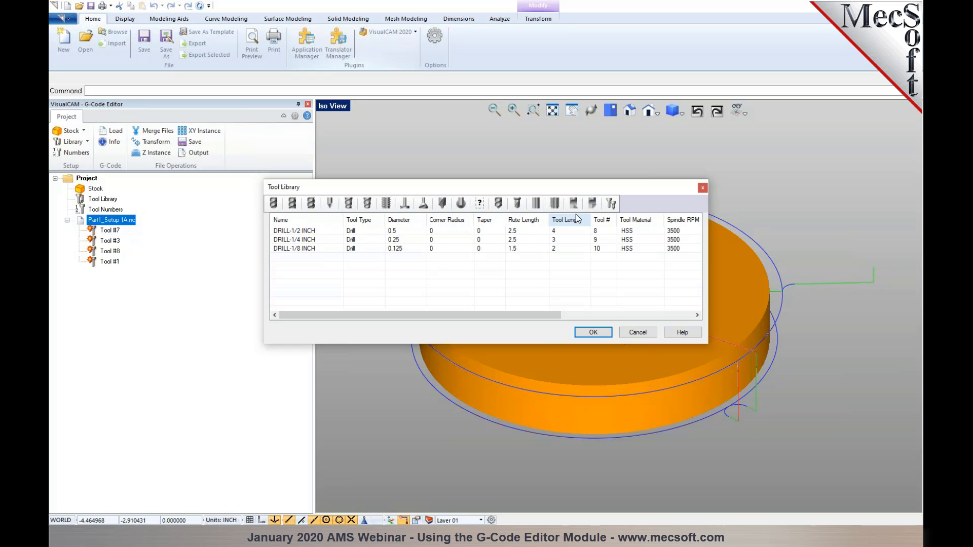
pyautogui.click(612, 204)
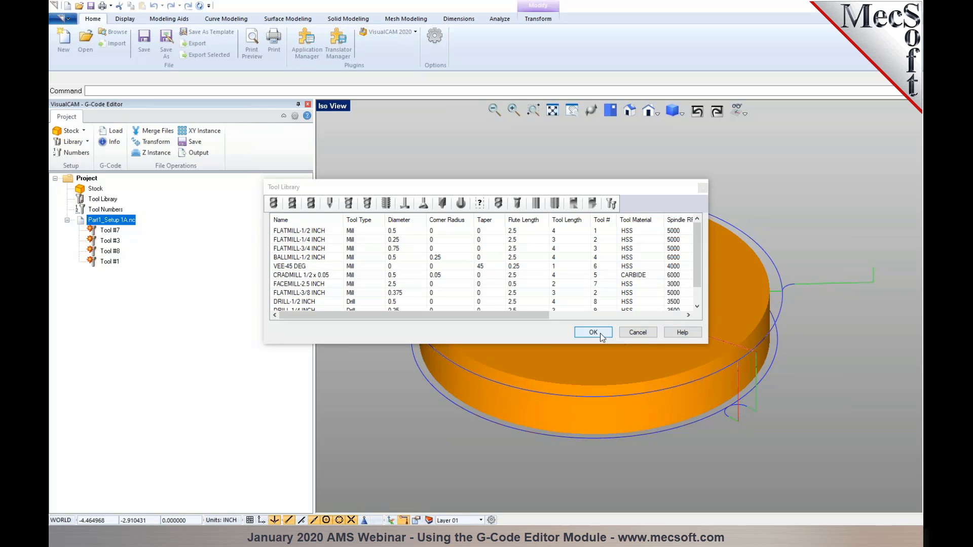
pyautogui.scroll(-1, 697, 302)
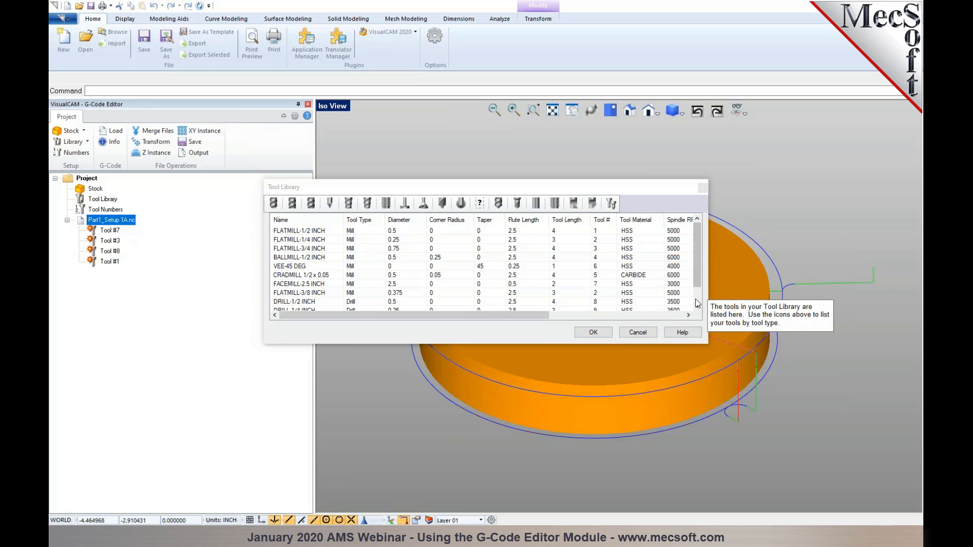
pyautogui.click(593, 333)
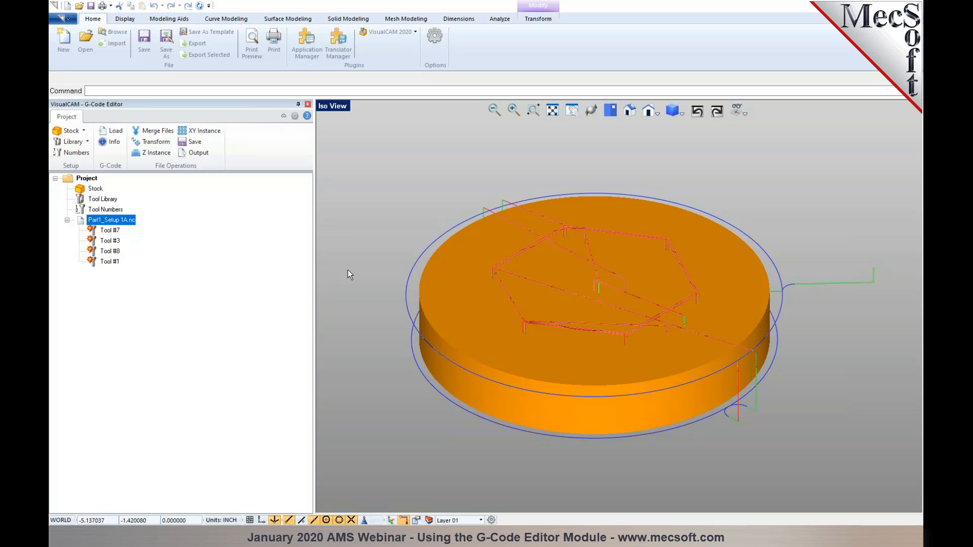
# - Add the FACEMILL-2.5 INCH tool from the face mills in the library to the Tool Crib
pyautogui.click(76, 152)
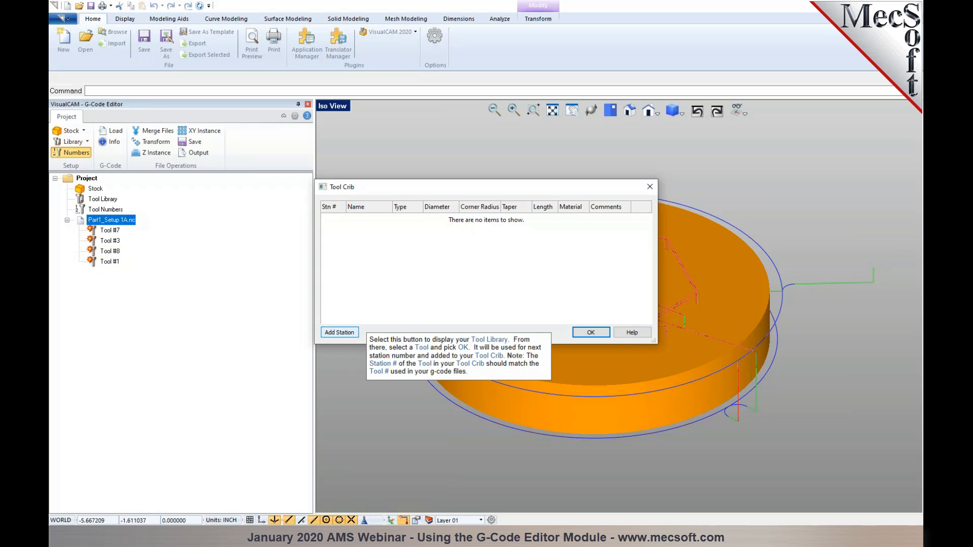
pyautogui.click(340, 332)
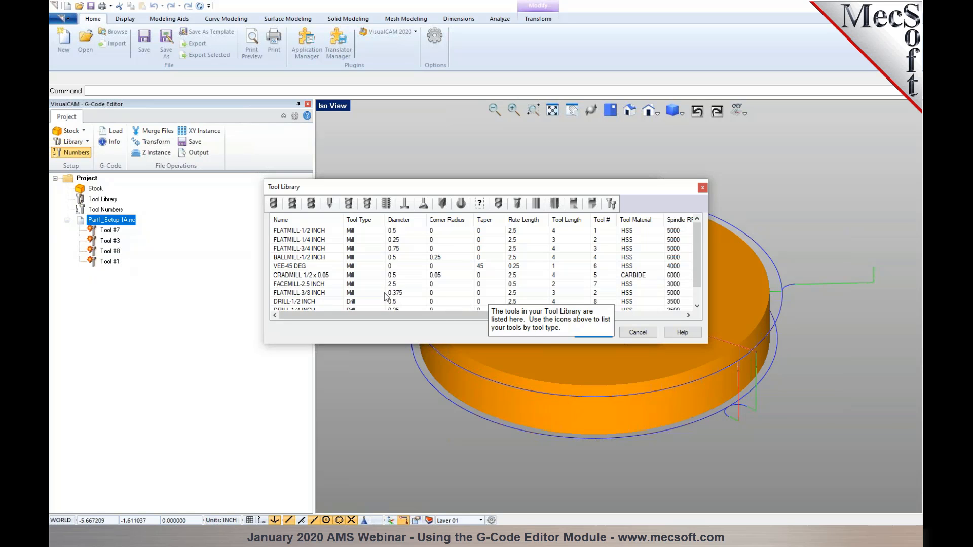
pyautogui.click(404, 203)
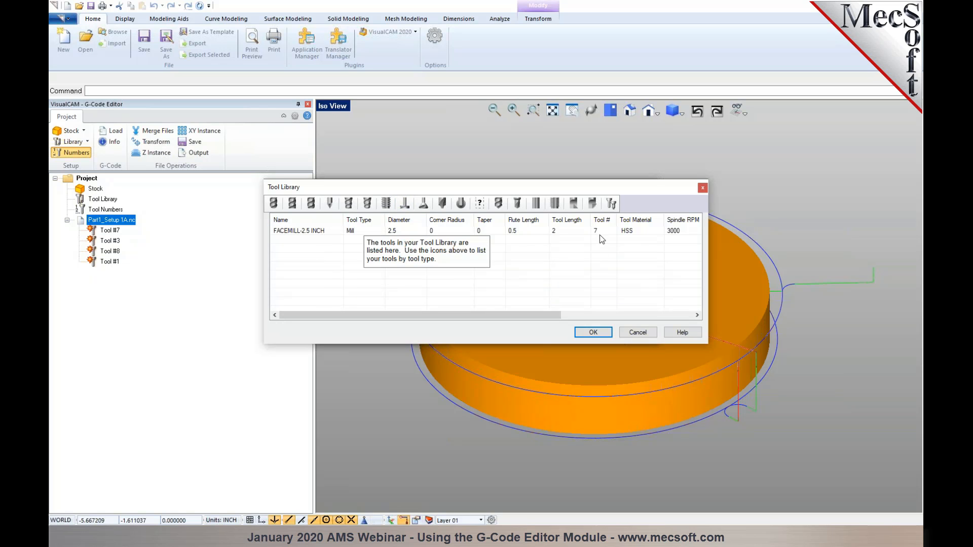
pyautogui.click(335, 232)
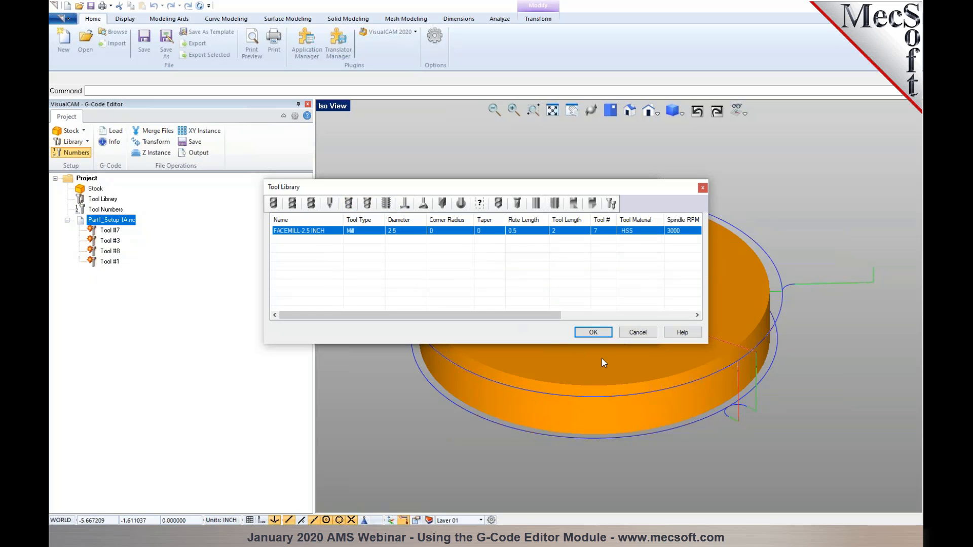
pyautogui.click(593, 333)
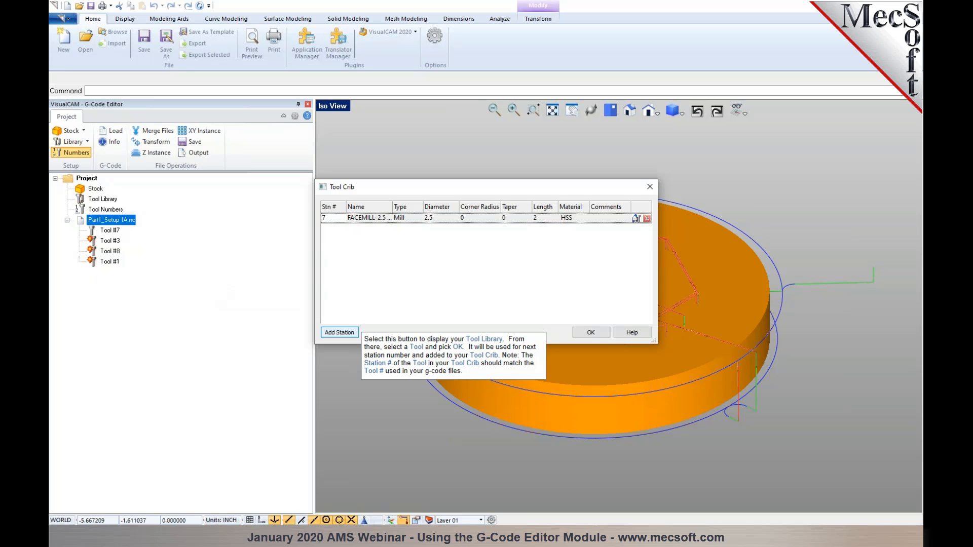
# - Add all library tools from FLATMILL-1/2 INCH through DRILL-1/8 INCH to the Tool Crib and accept the station numbers
pyautogui.click(340, 333)
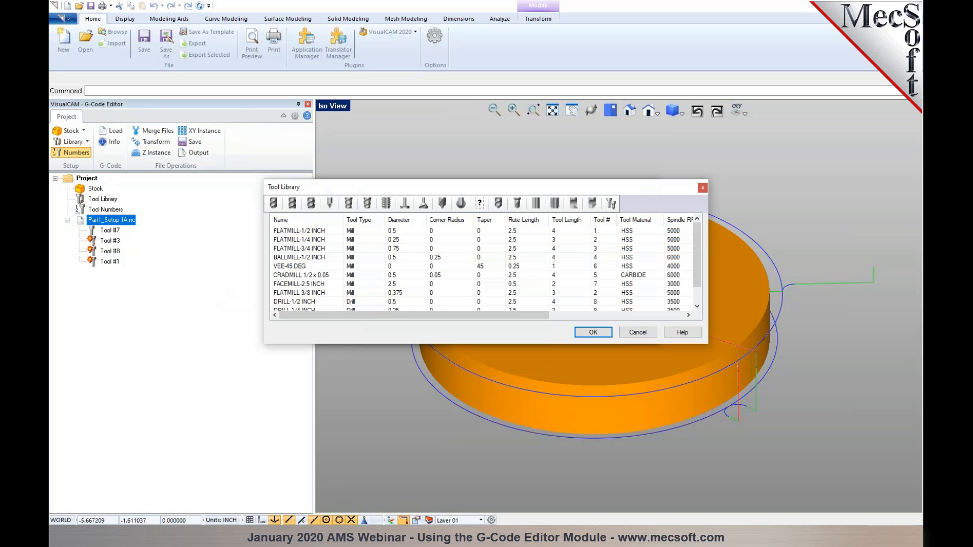
pyautogui.click(323, 231)
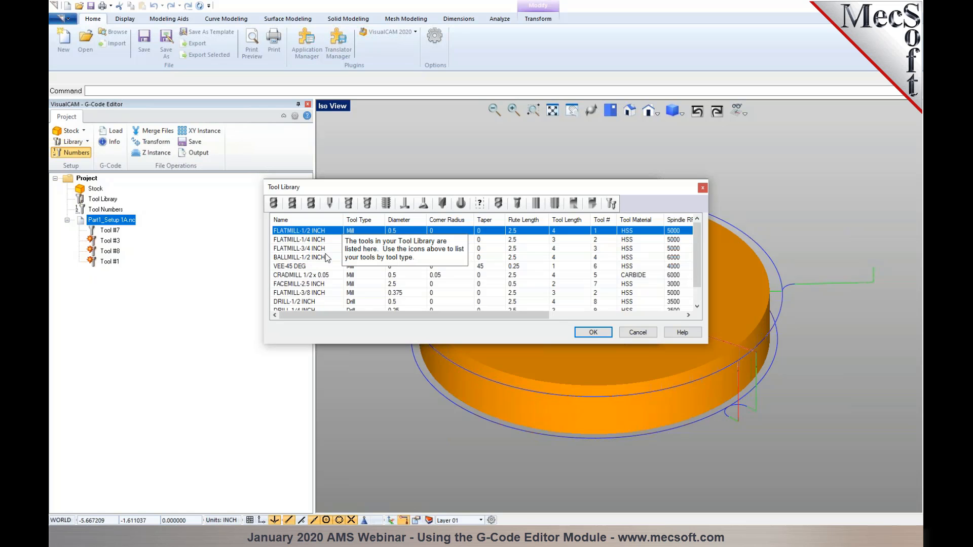
pyautogui.scroll(-1, 326, 274)
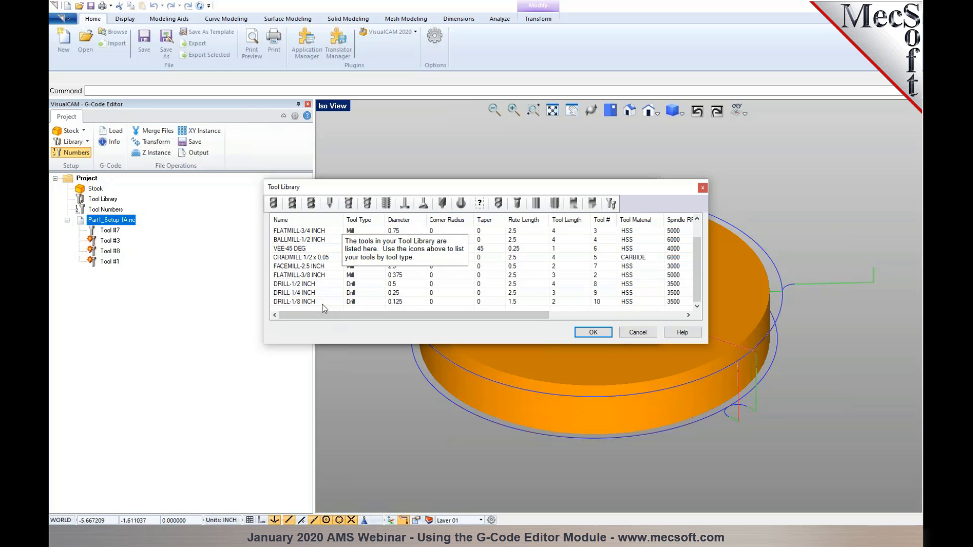
pyautogui.keyDown('shift'); pyautogui.click(324, 302); pyautogui.keyUp('shift')
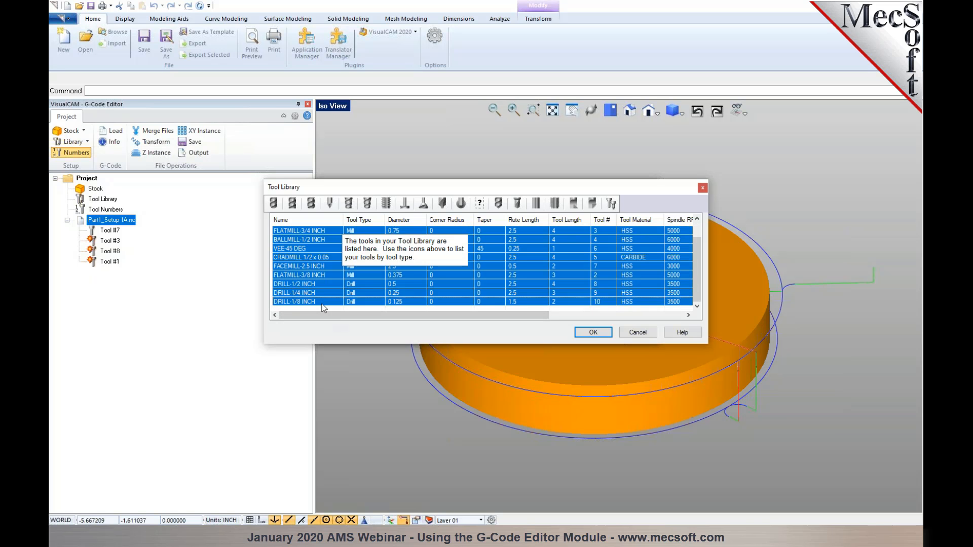
pyautogui.click(603, 333)
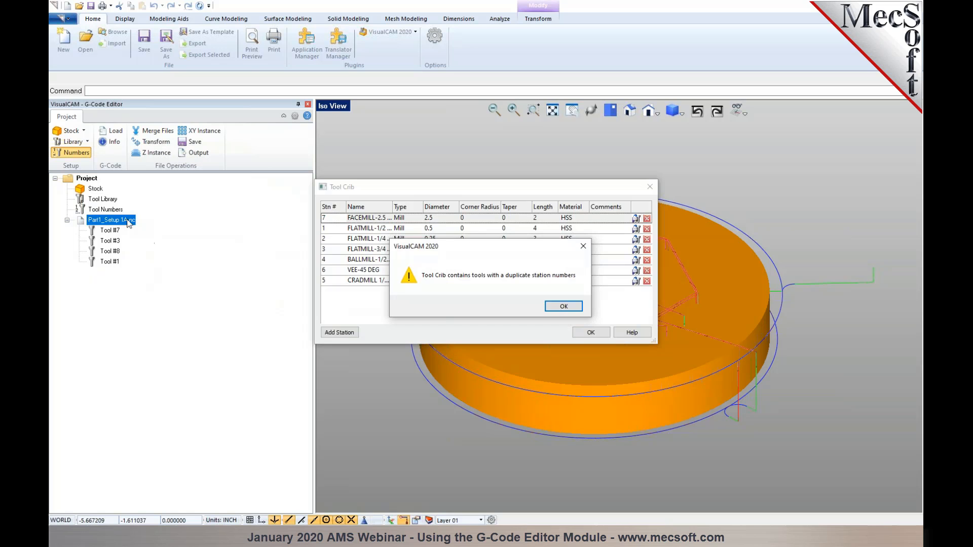
pyautogui.click(563, 307)
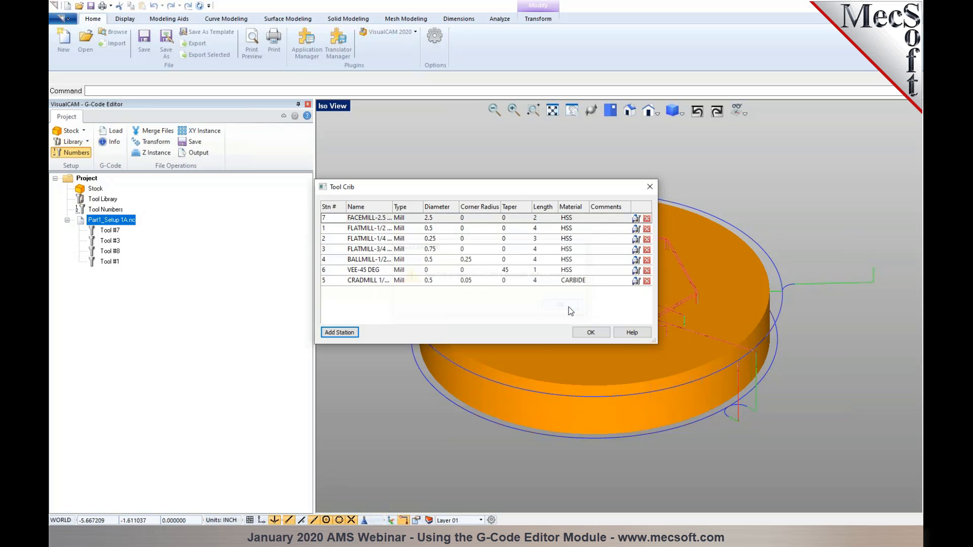
pyautogui.click(328, 239)
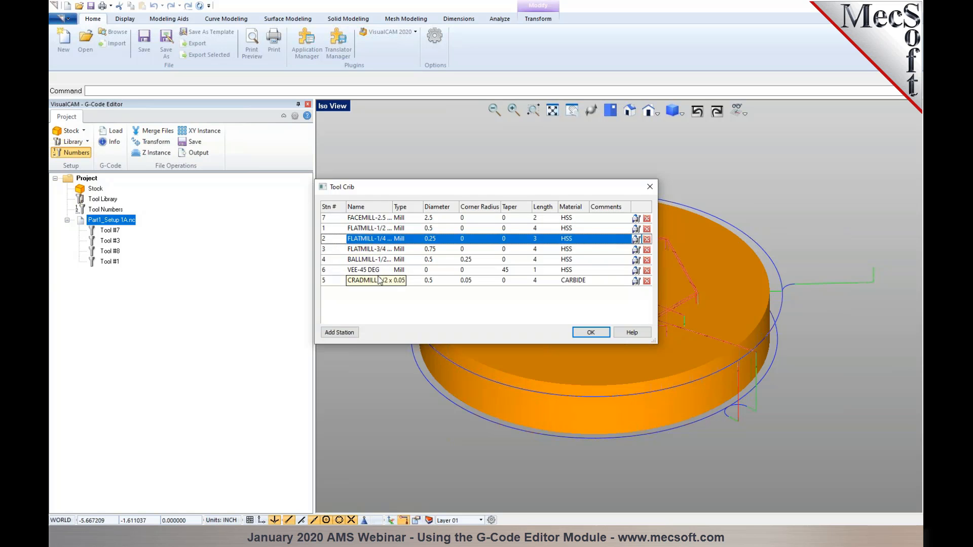
pyautogui.click(590, 333)
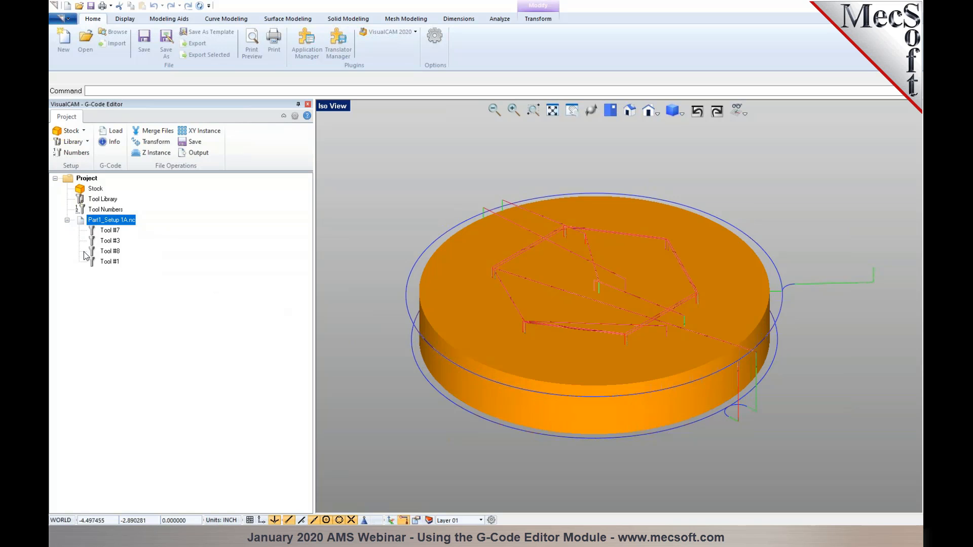
# - Simulate the material removal of Part1_Setup 1A.nc on the cylinder stock through to the end of the program
pyautogui.rightClick(84, 218)
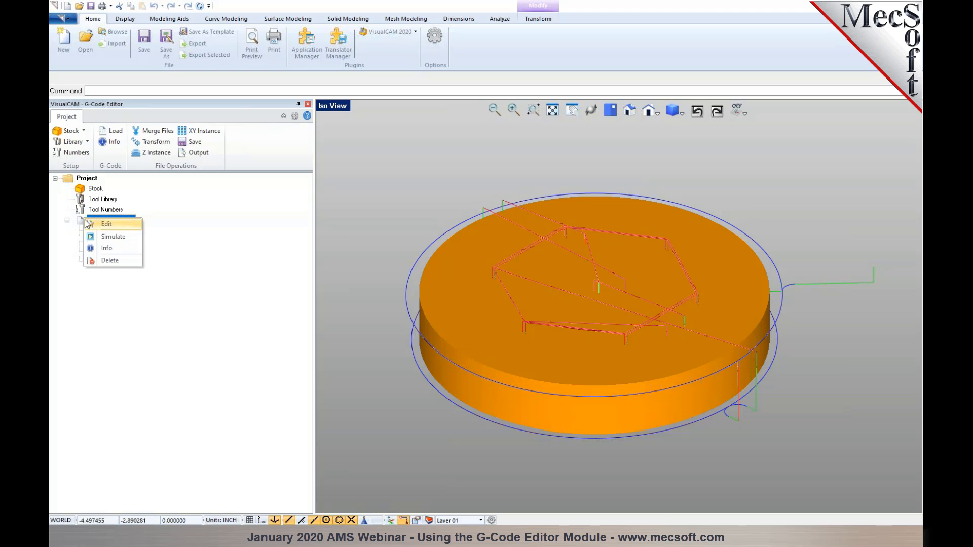
pyautogui.click(112, 237)
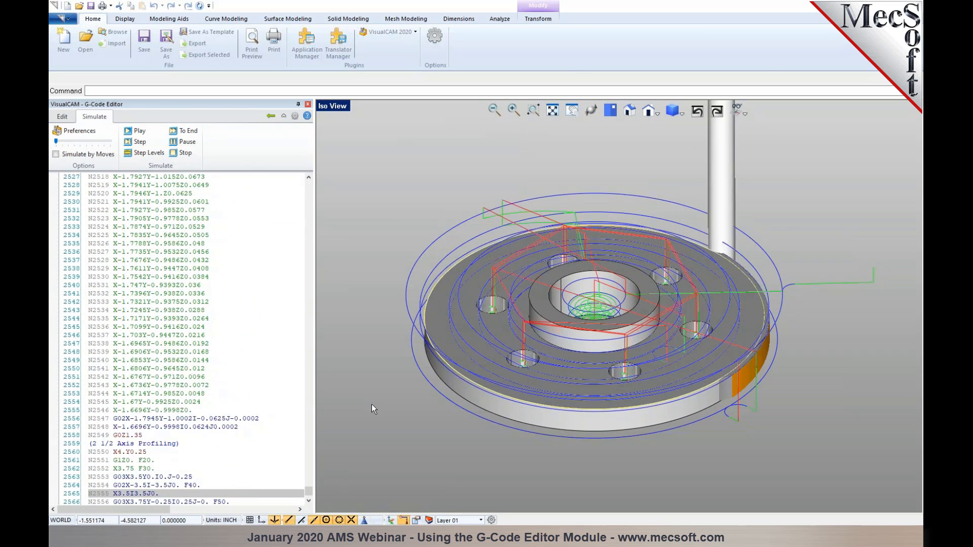
pyautogui.moveTo(574, 363)
pyautogui.mouseDown(button='right')
pyautogui.moveTo(591, 375)
pyautogui.moveTo(593, 357)
pyautogui.moveTo(588, 366)
pyautogui.mouseUp(button='right')
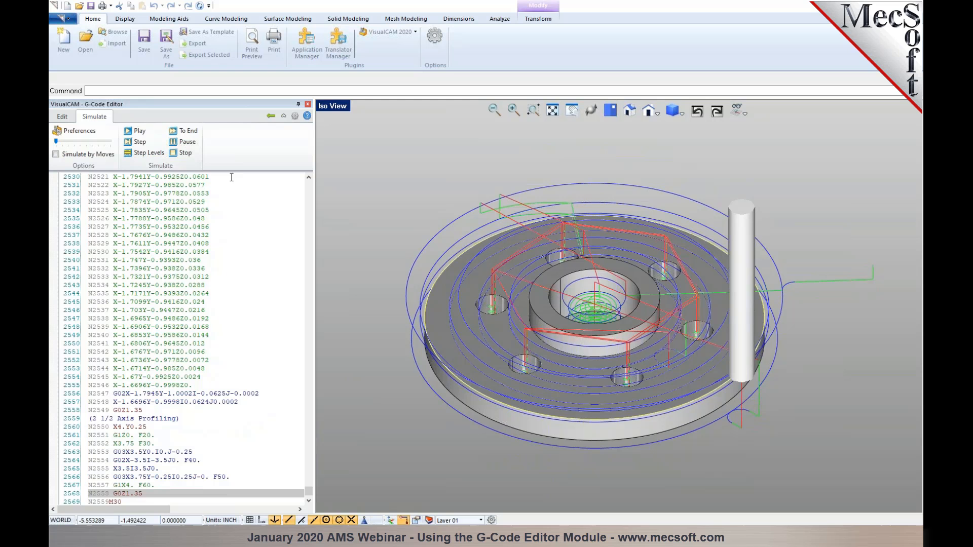
pyautogui.click(134, 131)
pyautogui.moveTo(602, 287)
pyautogui.mouseDown(button='middle')
pyautogui.moveTo(603, 318)
pyautogui.moveTo(593, 289)
pyautogui.moveTo(598, 299)
pyautogui.mouseUp(button='middle')
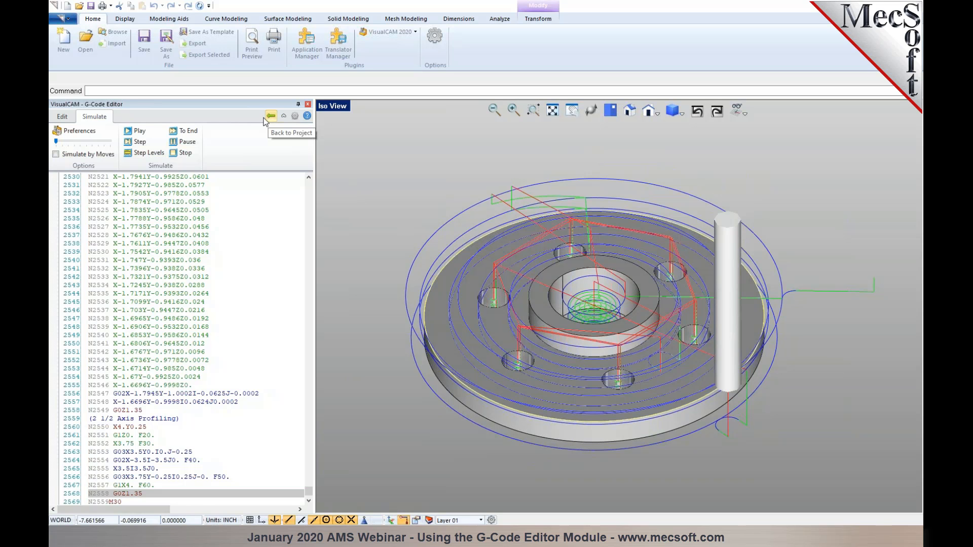
# - Examine the G-code in the editor from its first line, check the file information, and return to the project
pyautogui.click(62, 117)
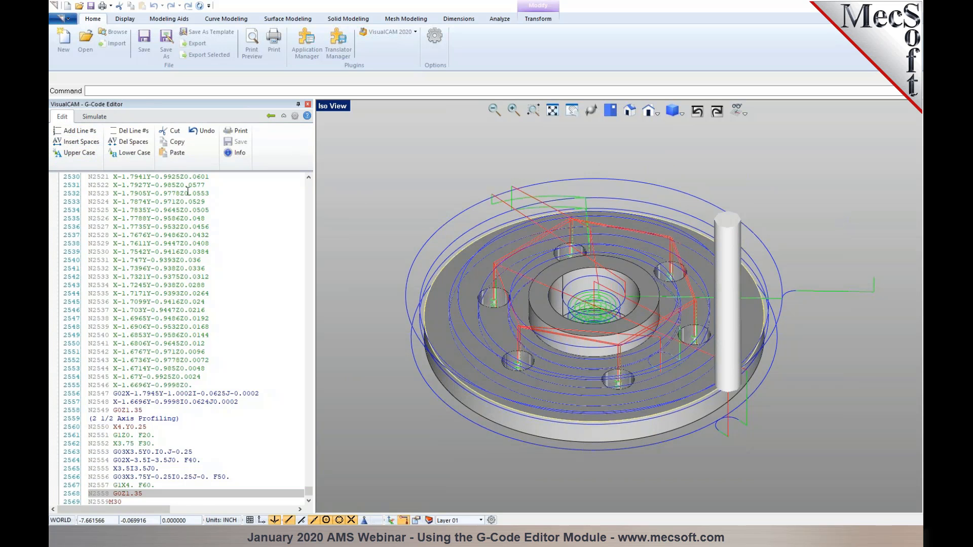
pyautogui.scroll(10, 309, 488)
pyautogui.moveTo(310, 489); pyautogui.dragTo(315, 182)
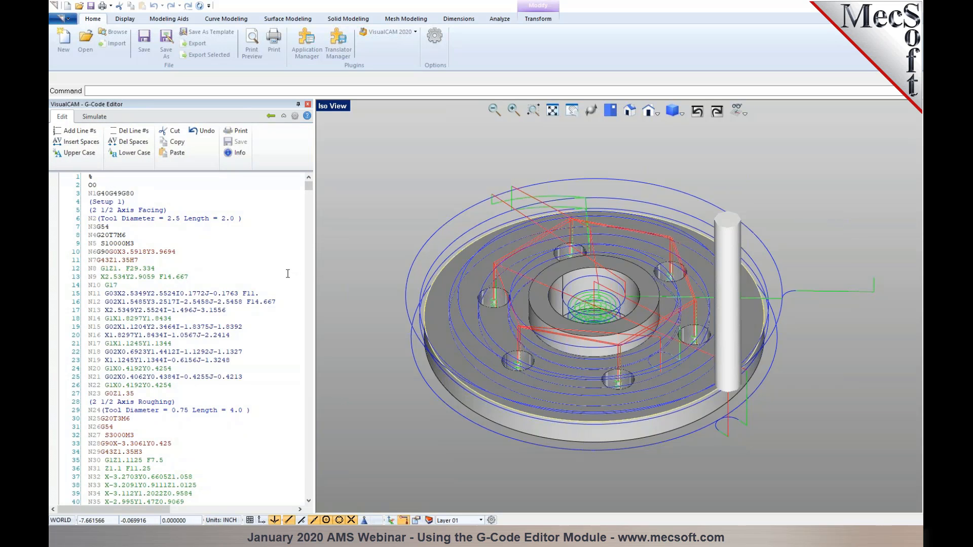
pyautogui.click(237, 153)
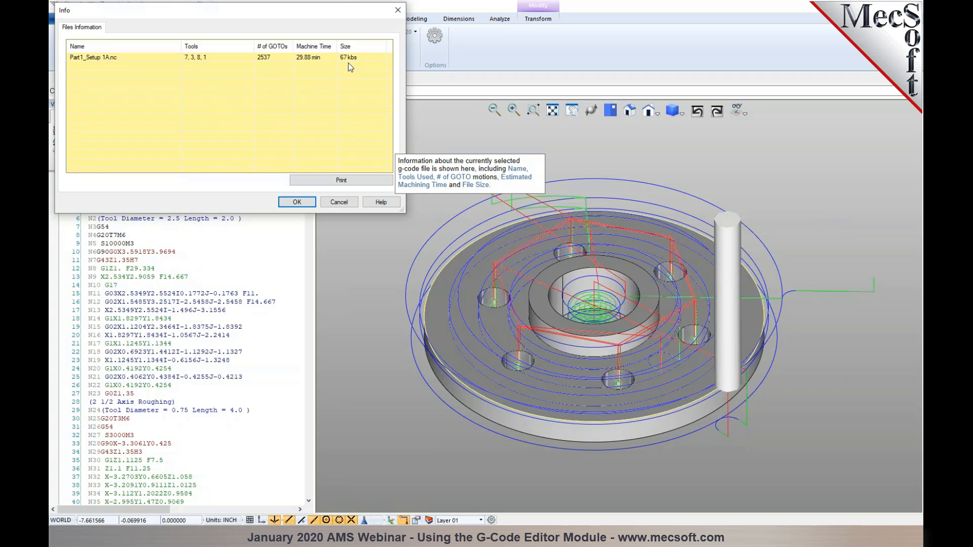
pyautogui.click(302, 203)
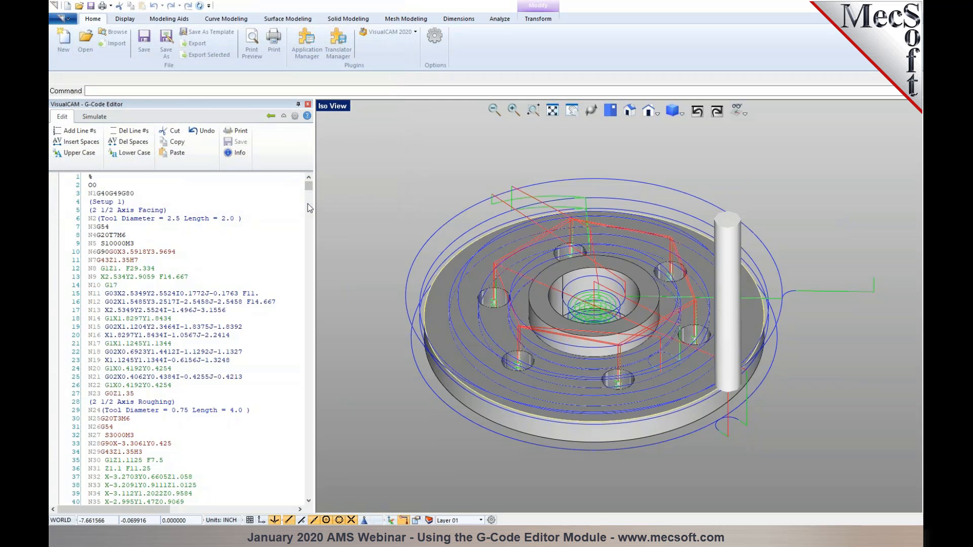
pyautogui.click(271, 116)
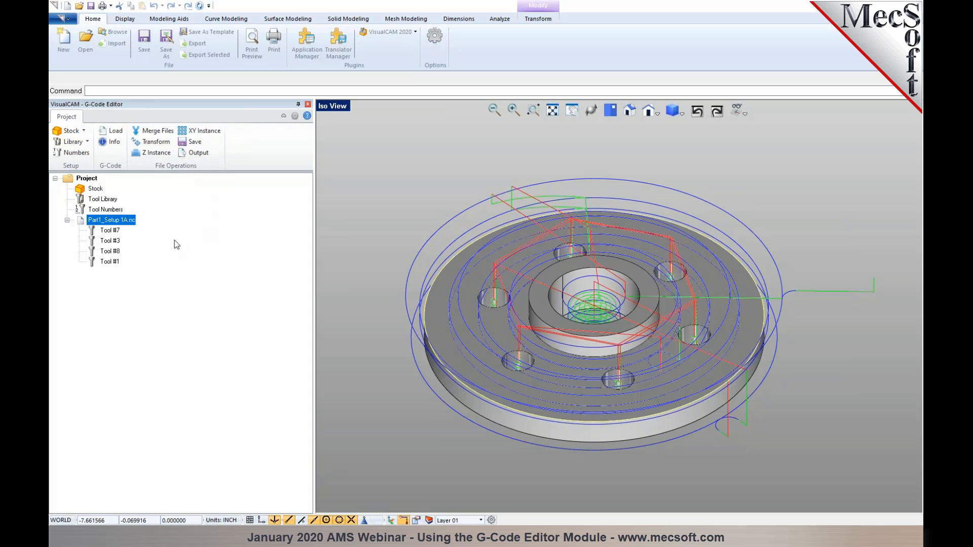
# - Reopen Part1_Setup 1A.nc in the editor, return to the project, and output the G-code file to Notepad
pyautogui.doubleClick(80, 222)
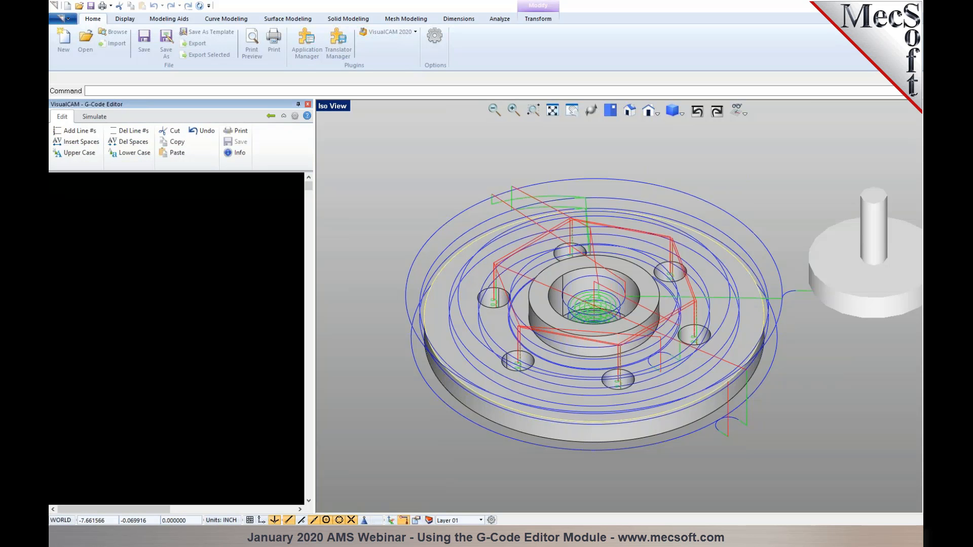
pyautogui.click(271, 116)
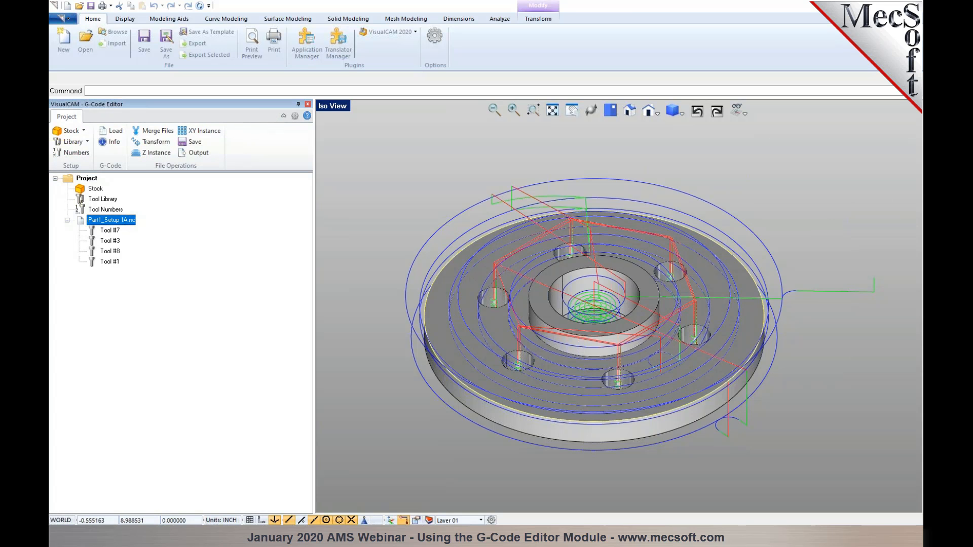
pyautogui.click(198, 153)
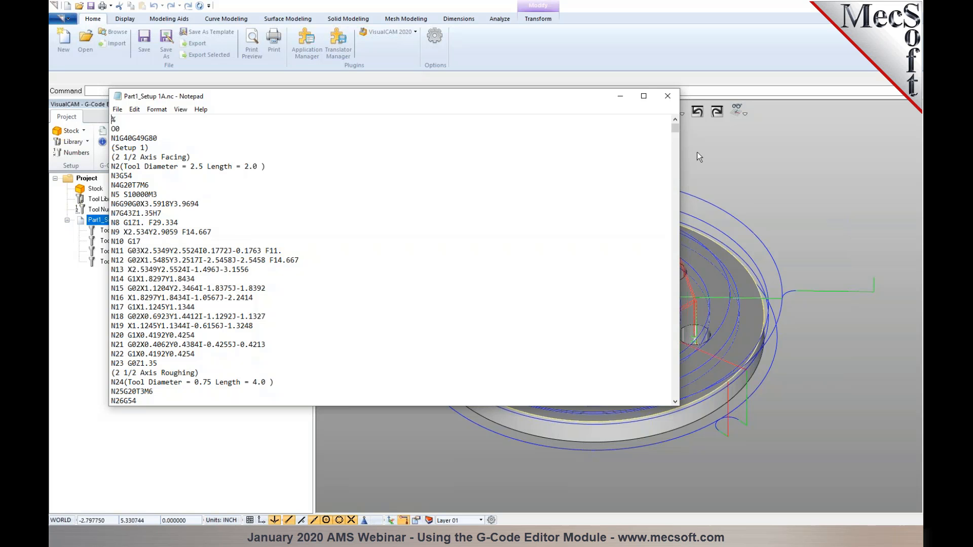
# - Close the Notepad output, switch to Rhinoceros with Part1.3dm, and start the RhinoCAM 2020 G-Code Editor module
pyautogui.click(668, 97)
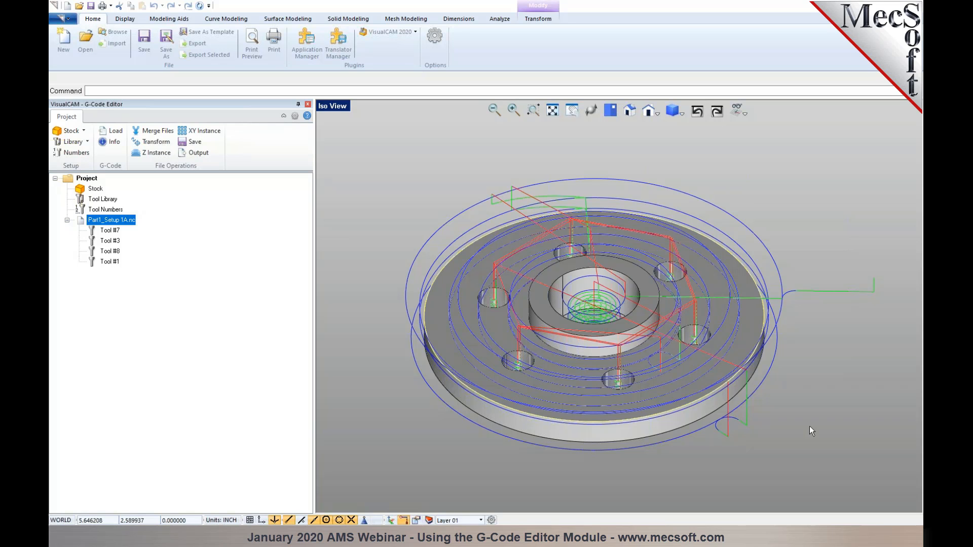
pyautogui.click(517, 536)
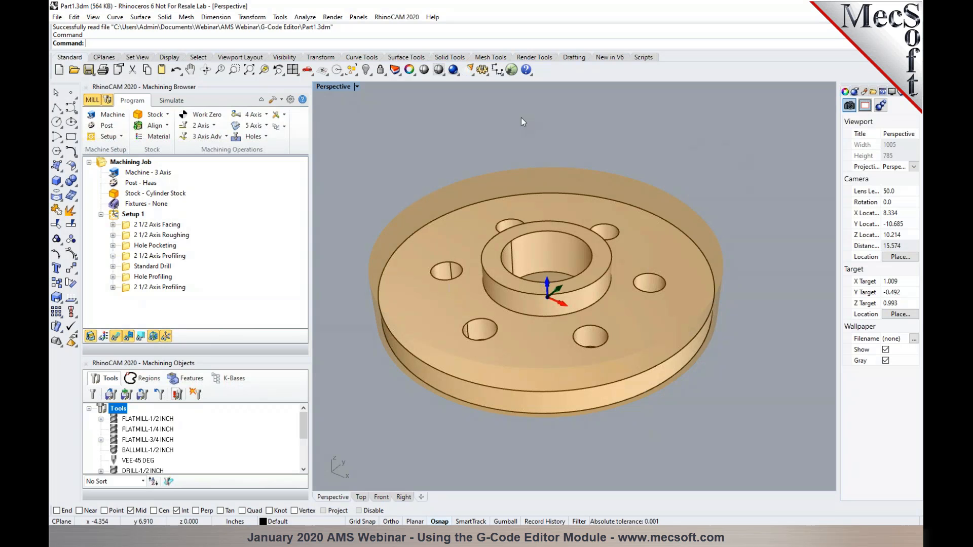
pyautogui.click(407, 18)
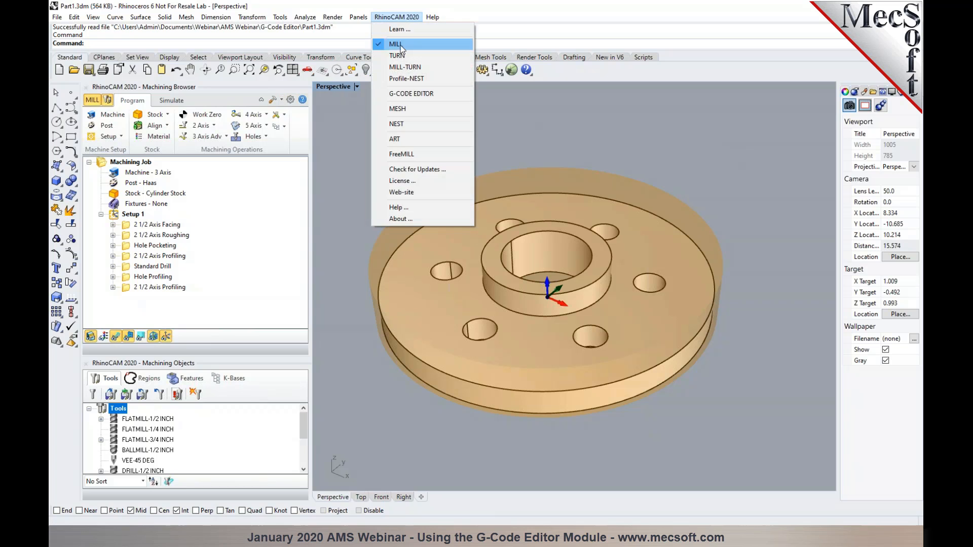
pyautogui.click(400, 94)
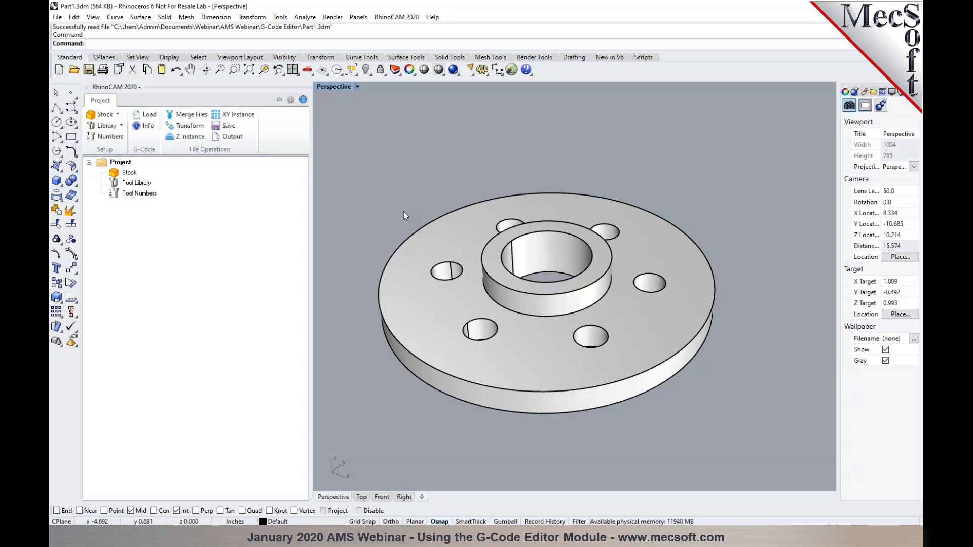
# - Load Part1_2 1_2 Axis Roughing.nc and Part1_Hole Pocketing.nc into the project, and display each file's toolpath
pyautogui.click(145, 114)
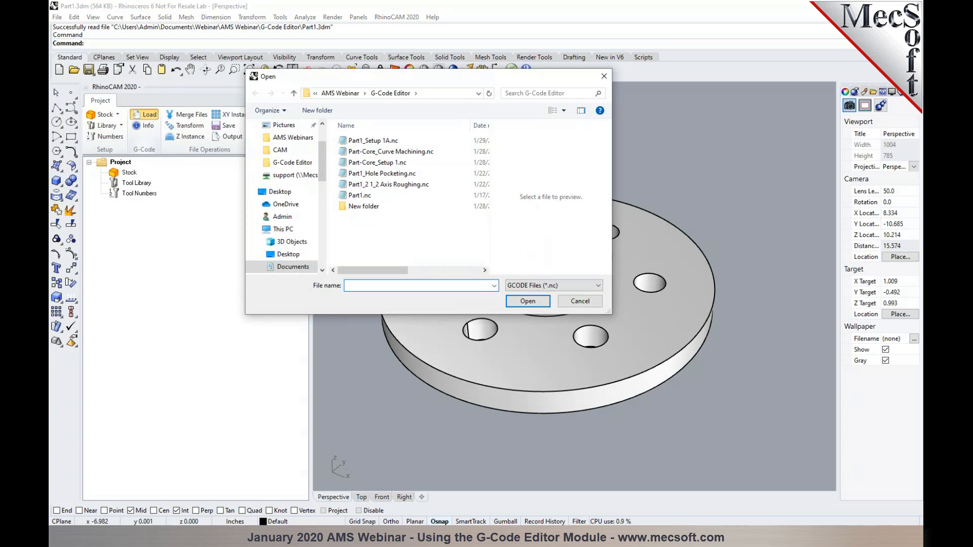
pyautogui.click(344, 184)
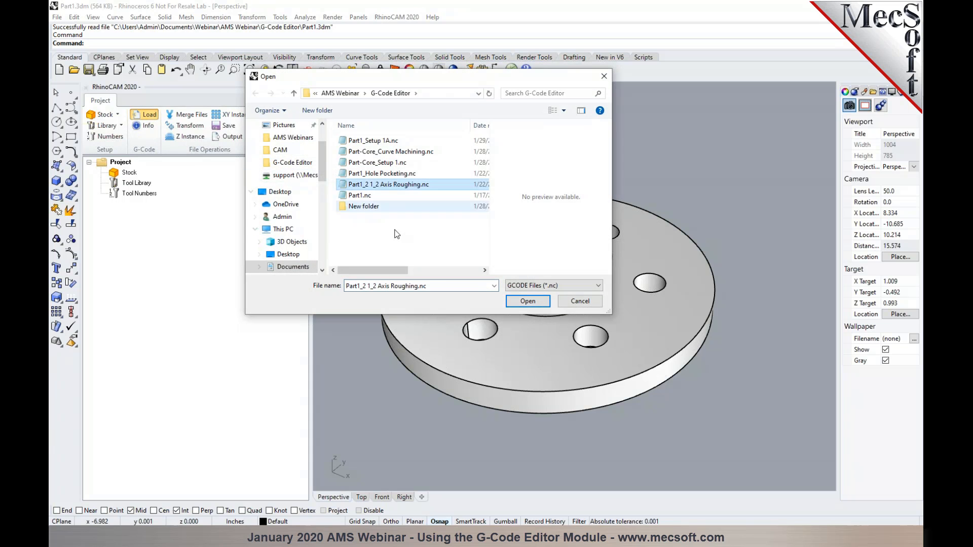
pyautogui.click(533, 304)
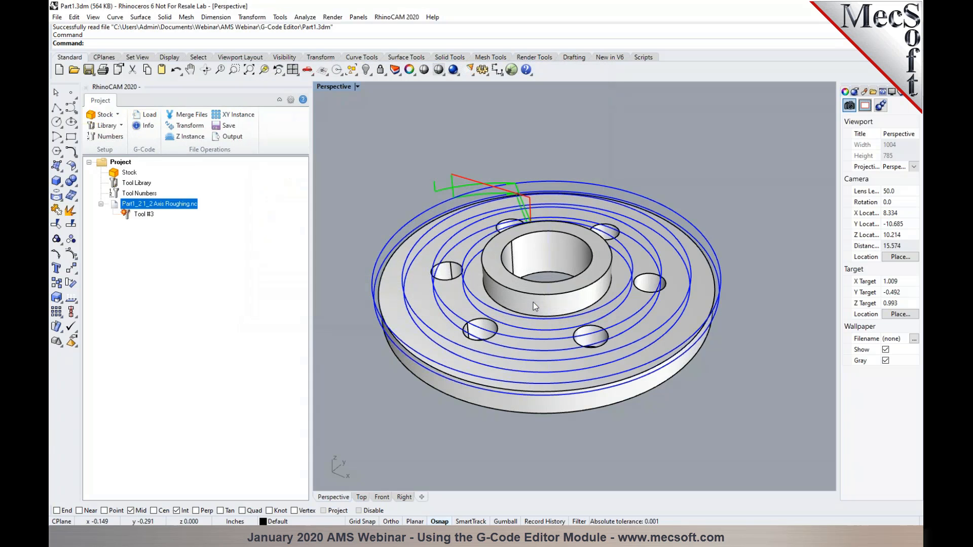
pyautogui.click(146, 115)
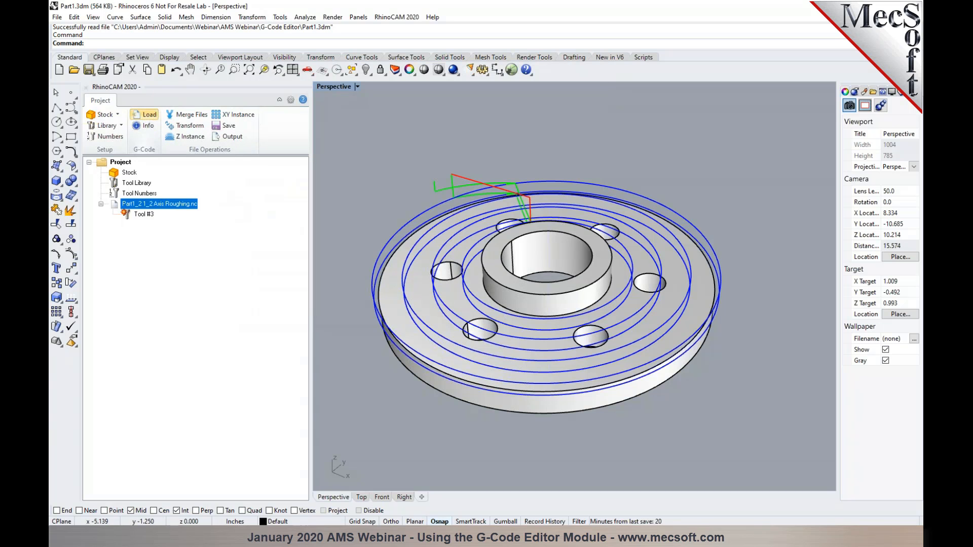
pyautogui.click(381, 174)
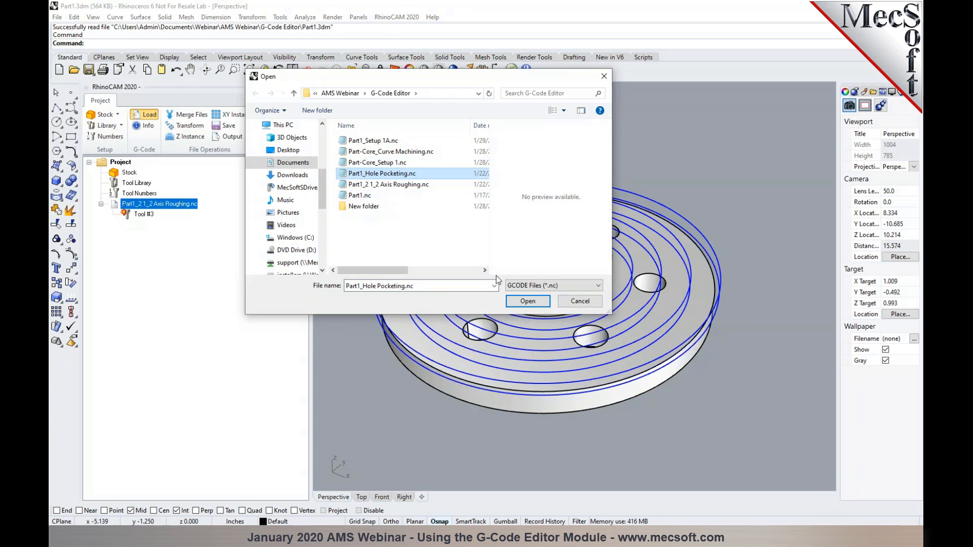
pyautogui.click(524, 300)
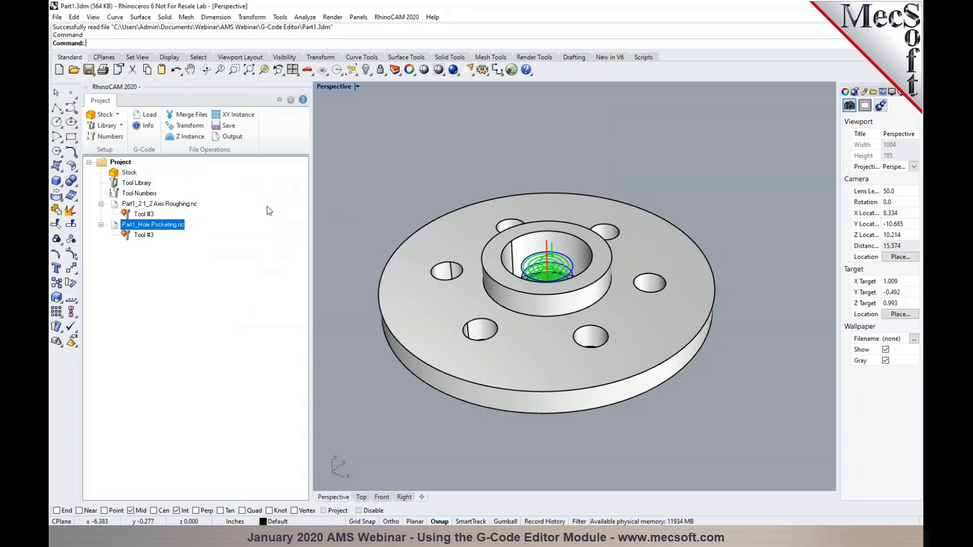
pyautogui.click(194, 204)
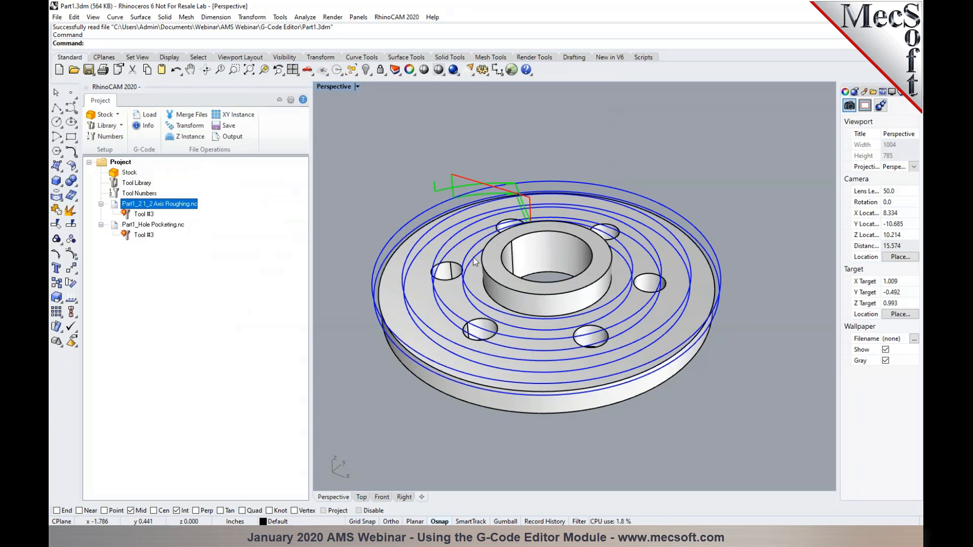
pyautogui.click(163, 224)
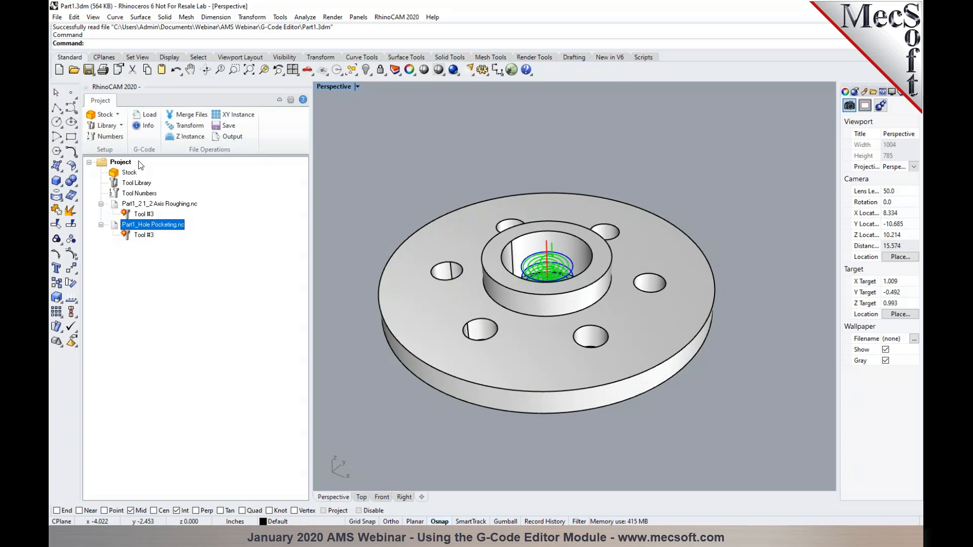
# - Load the tool library ToolLibrary-1.csv, list only its flat mills, and accept the library
pyautogui.click(123, 127)
pyautogui.click(110, 137)
pyautogui.click(375, 152)
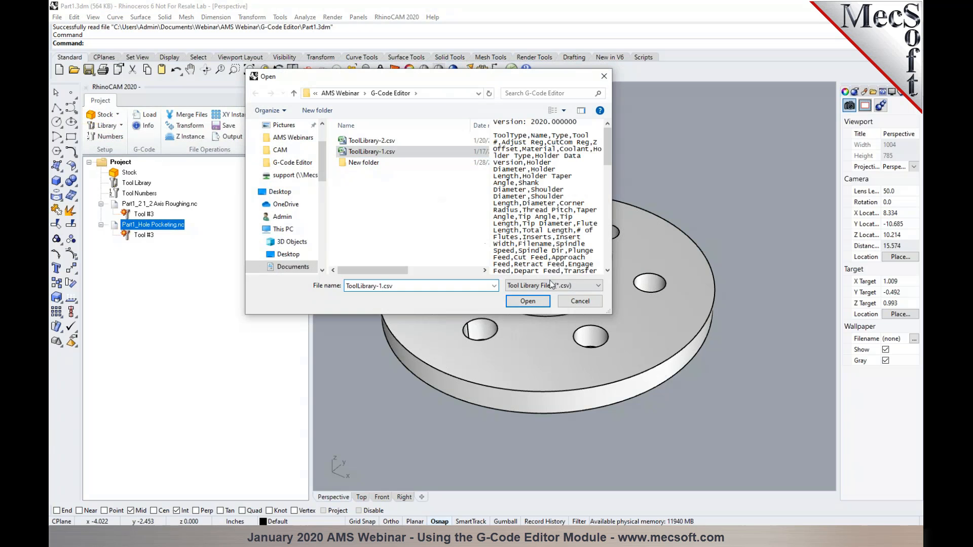
pyautogui.click(528, 300)
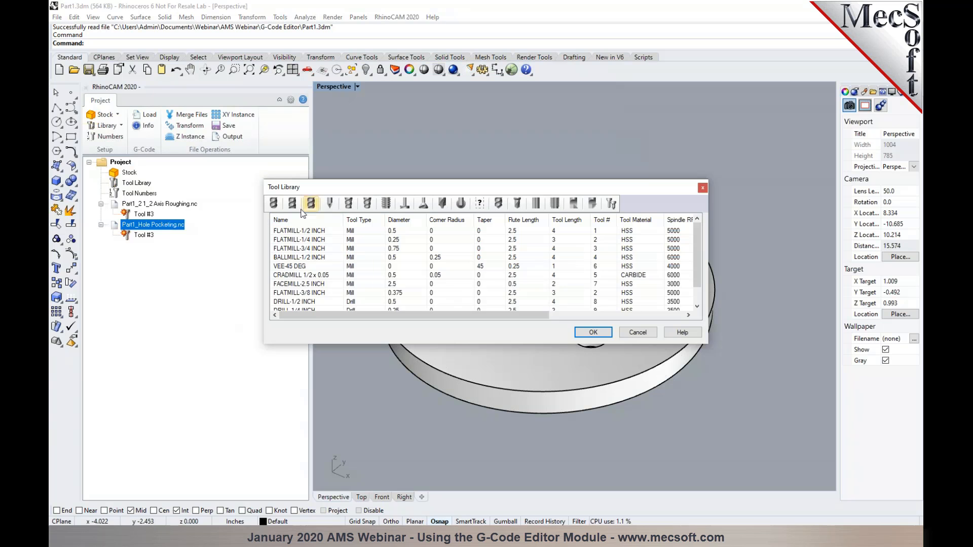
pyautogui.click(273, 204)
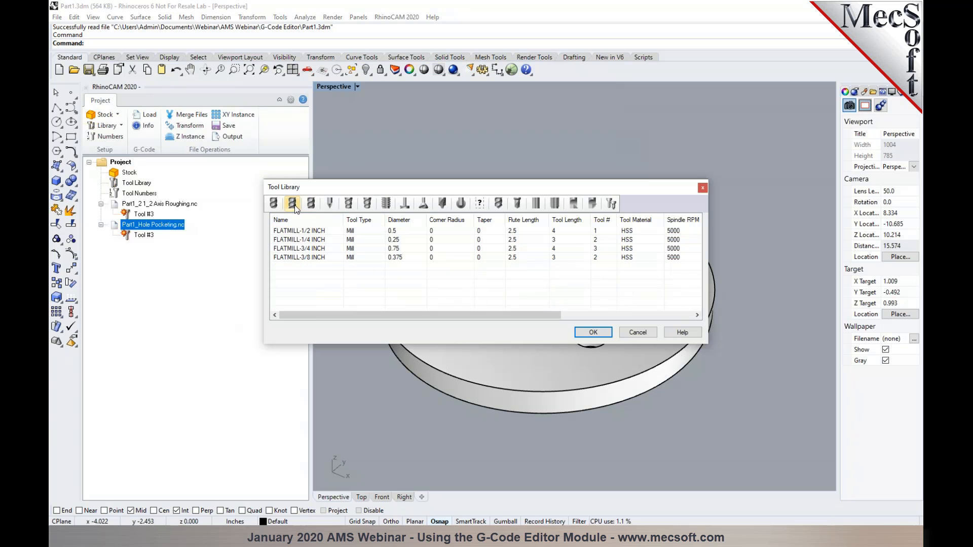
pyautogui.click(326, 257)
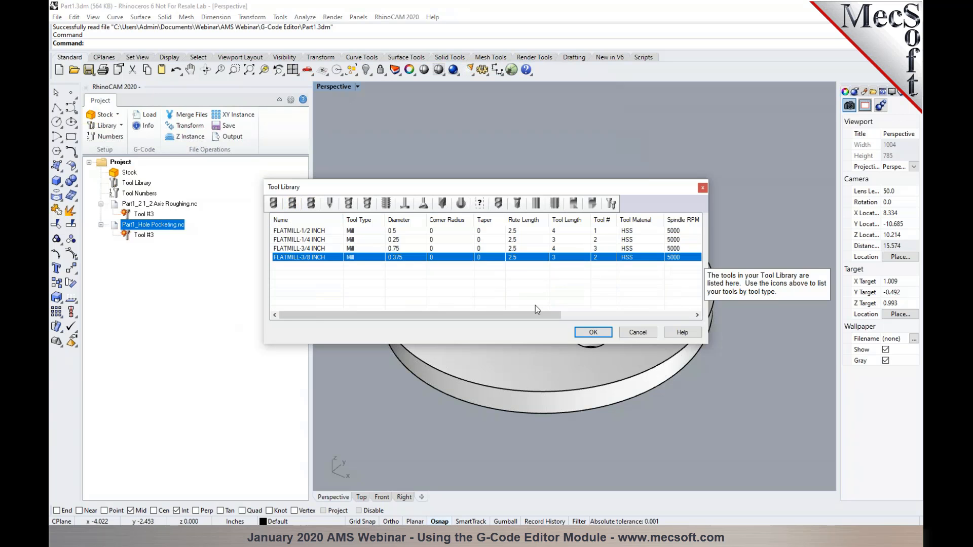
pyautogui.click(593, 332)
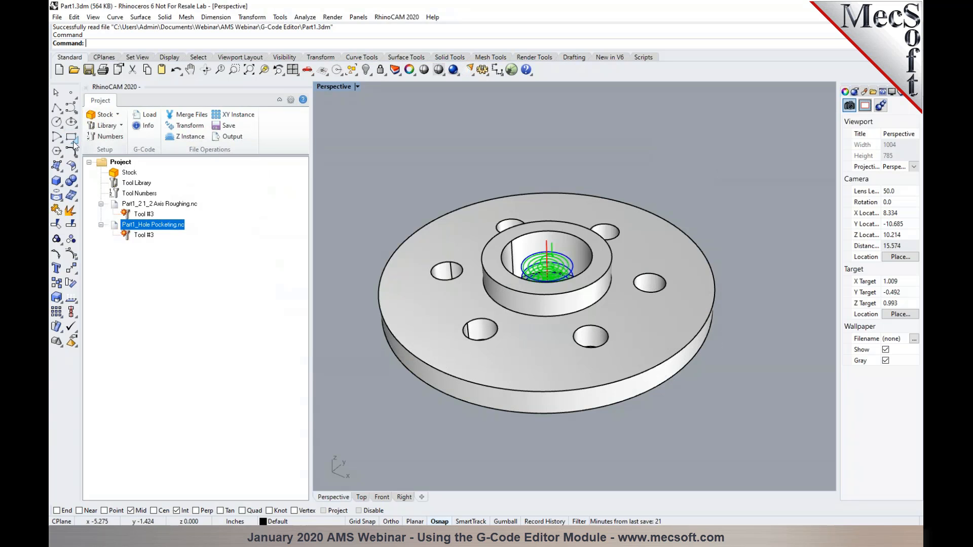
# - Add FLATMILL-3/8 INCH from the tool library to the Tool Crib as a station and accept it
pyautogui.click(104, 136)
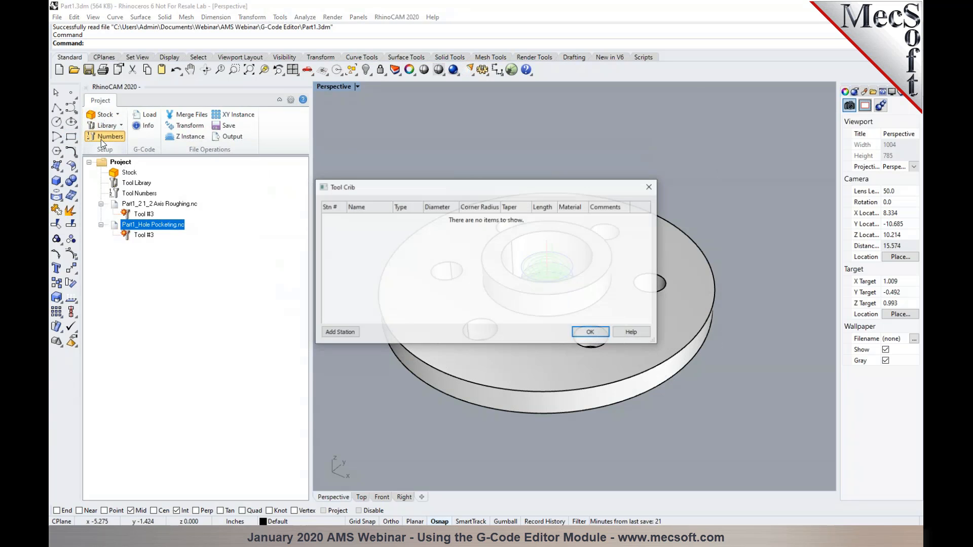
pyautogui.click(339, 333)
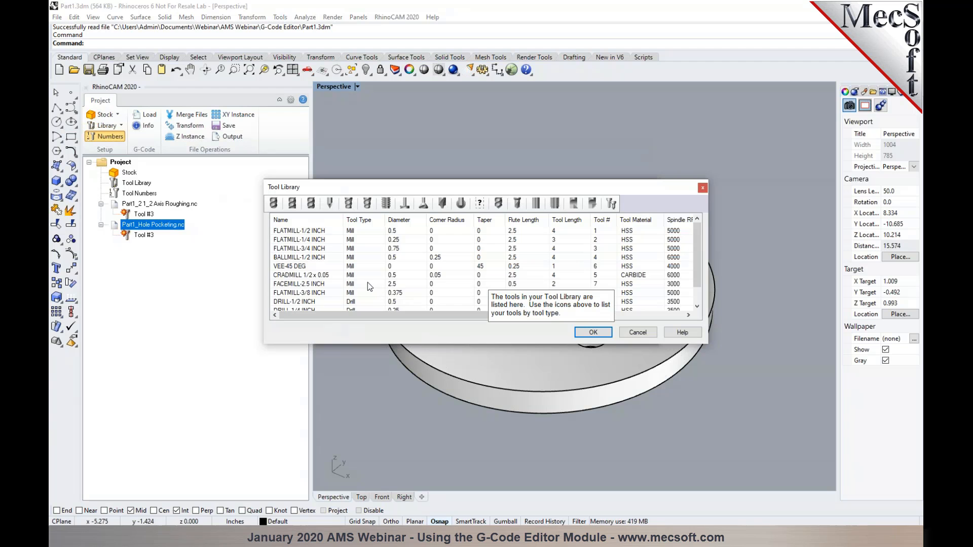
pyautogui.scroll(-1, 370, 286)
pyautogui.click(317, 276)
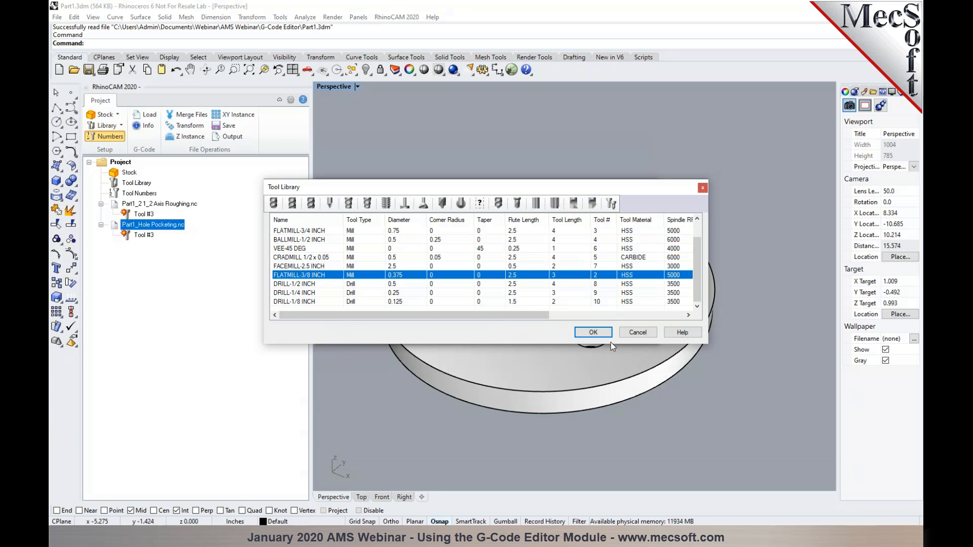
pyautogui.click(593, 332)
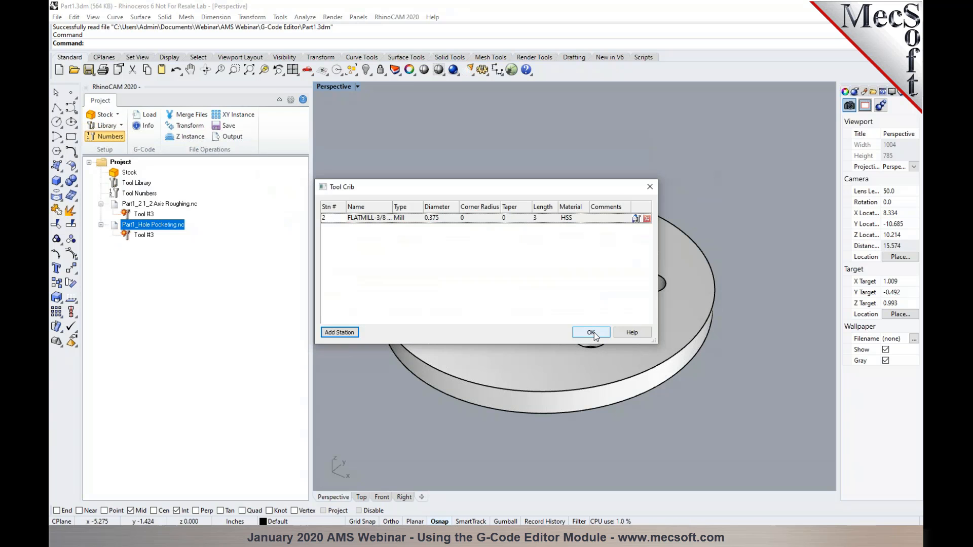
pyautogui.click(592, 333)
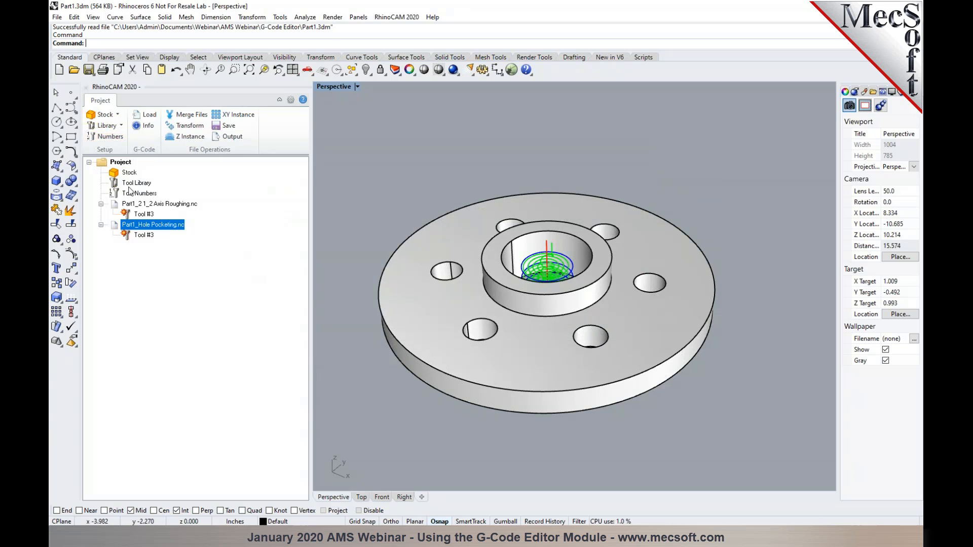
# - Add FLATMILL-3/4 INCH, tool number 3, from the tool library to the Tool Crib and accept it
pyautogui.click(131, 193)
pyautogui.click(104, 137)
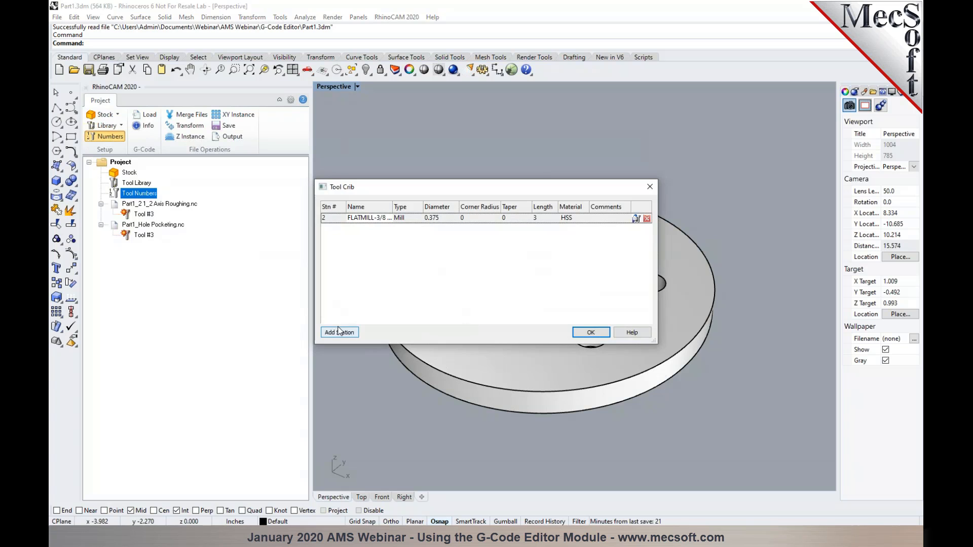
pyautogui.click(339, 331)
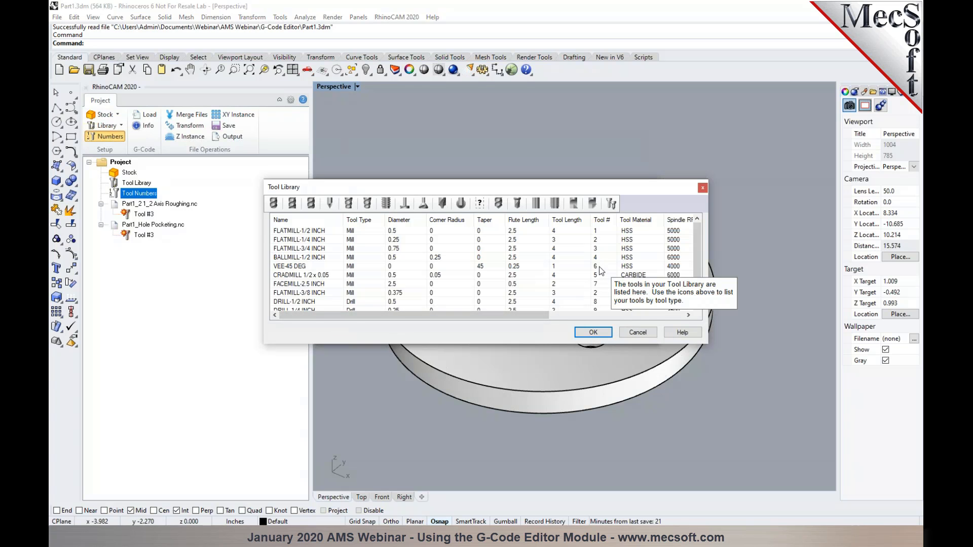
pyautogui.click(602, 249)
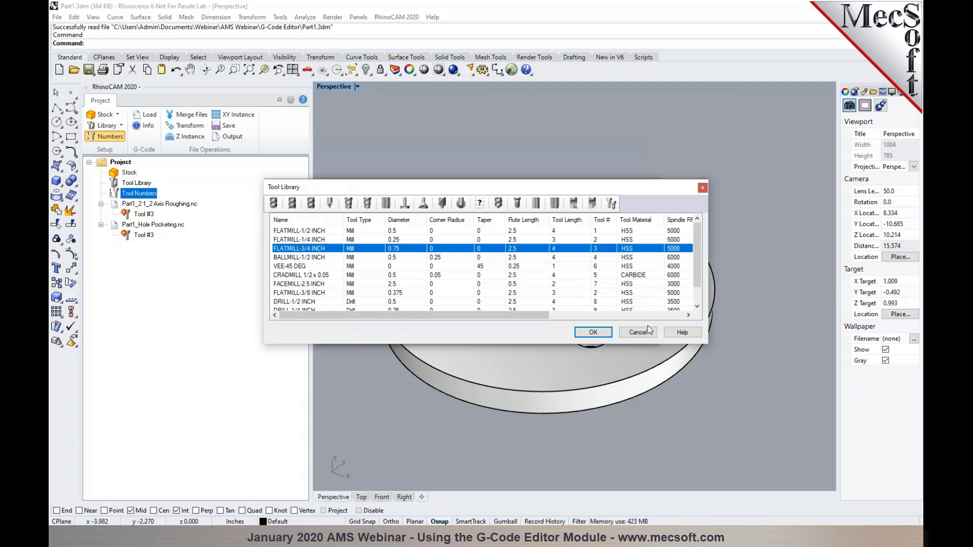
pyautogui.click(593, 333)
pyautogui.click(592, 332)
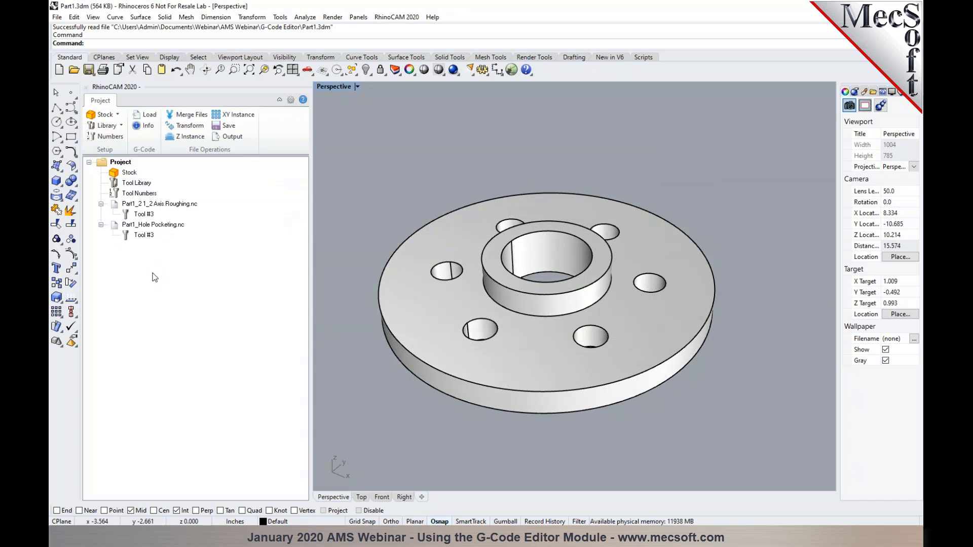
# - Merge the Part1_2 1_2 Axis Roughing.nc and Part1_Hole Pocketing.nc files into one G-code file
pyautogui.click(163, 204)
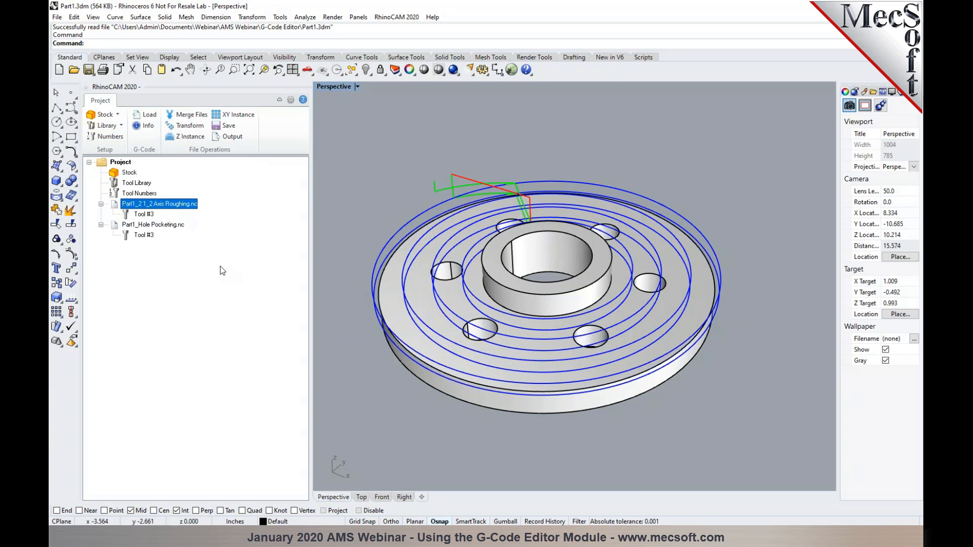
pyautogui.click(174, 225)
pyautogui.click(181, 204)
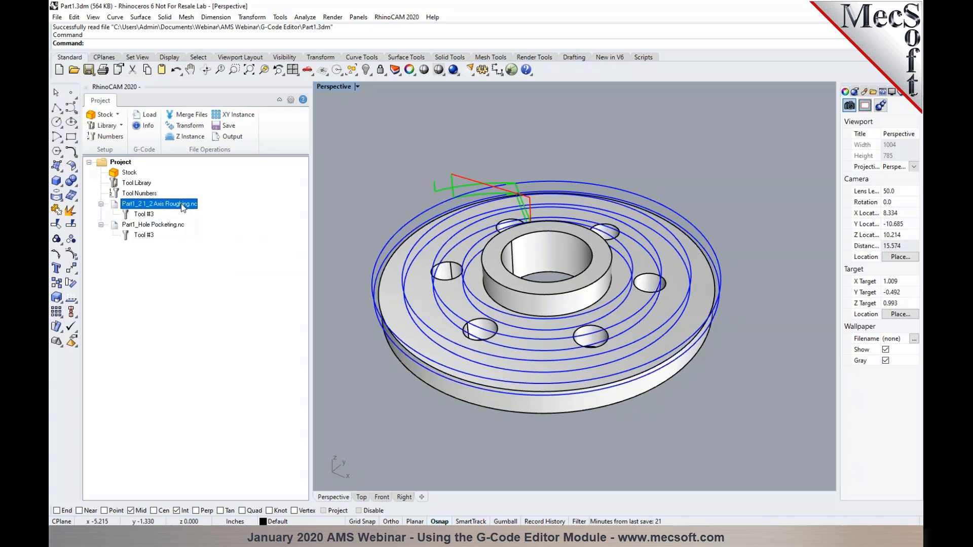
pyautogui.keyDown('ctrl'); pyautogui.click(175, 228); pyautogui.keyUp('ctrl')
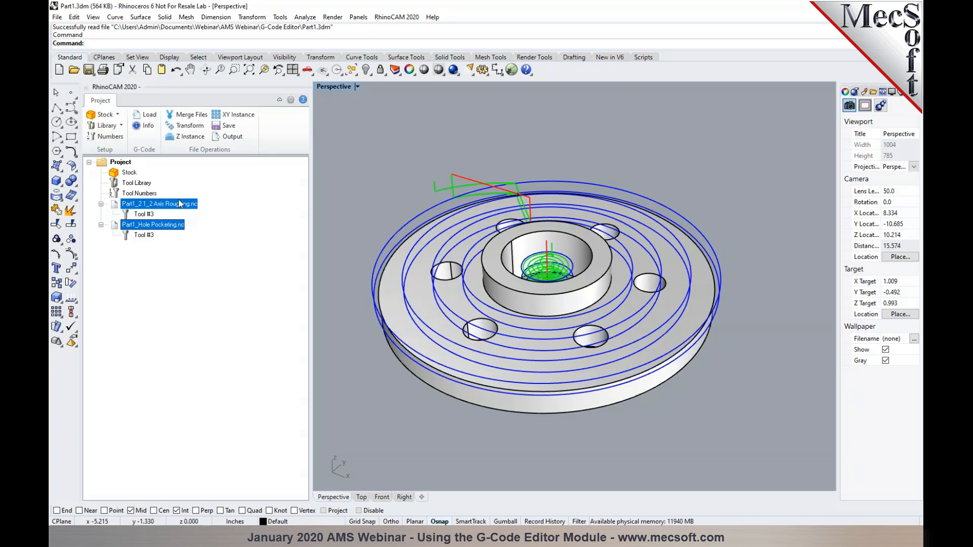
pyautogui.click(181, 114)
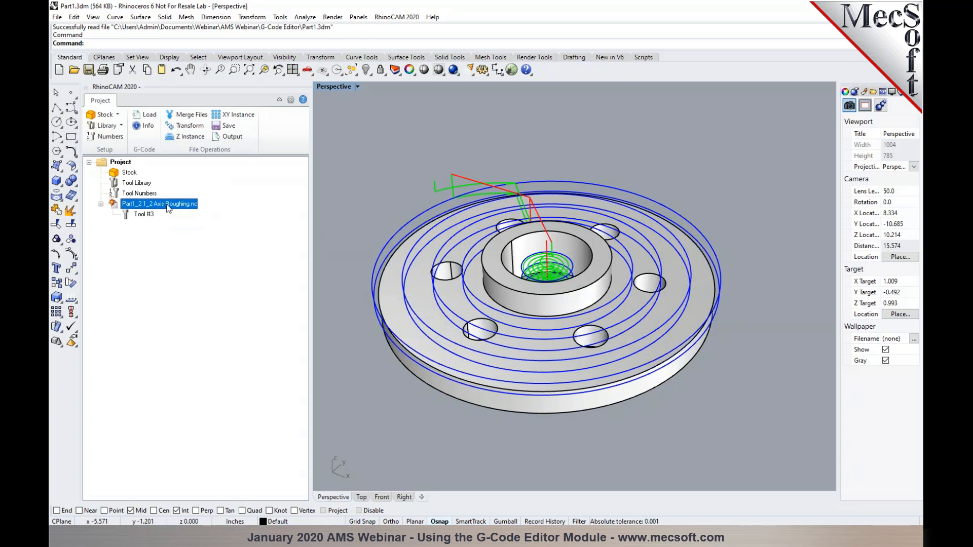
# - Open the merged Part1_2 1_2 Axis Roughing.nc in the editor, showing its code alongside the toolpath
pyautogui.doubleClick(116, 204)
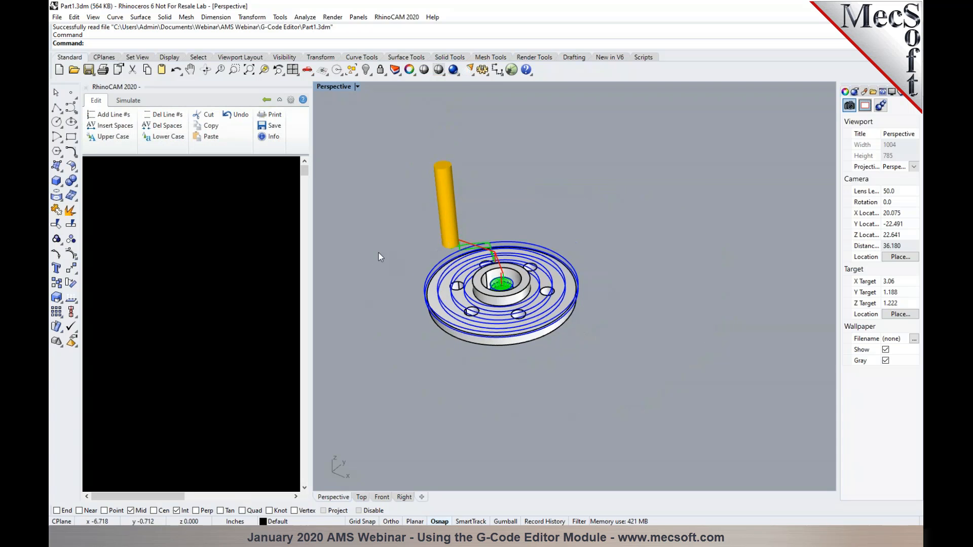
pyautogui.moveTo(300, 184); pyautogui.dragTo(302, 160)
pyautogui.moveTo(473, 269); pyautogui.dragTo(485, 250, button='right')
pyautogui.scroll(15, 465, 293)
pyautogui.moveTo(508, 296); pyautogui.dragTo(534, 294, button='right')
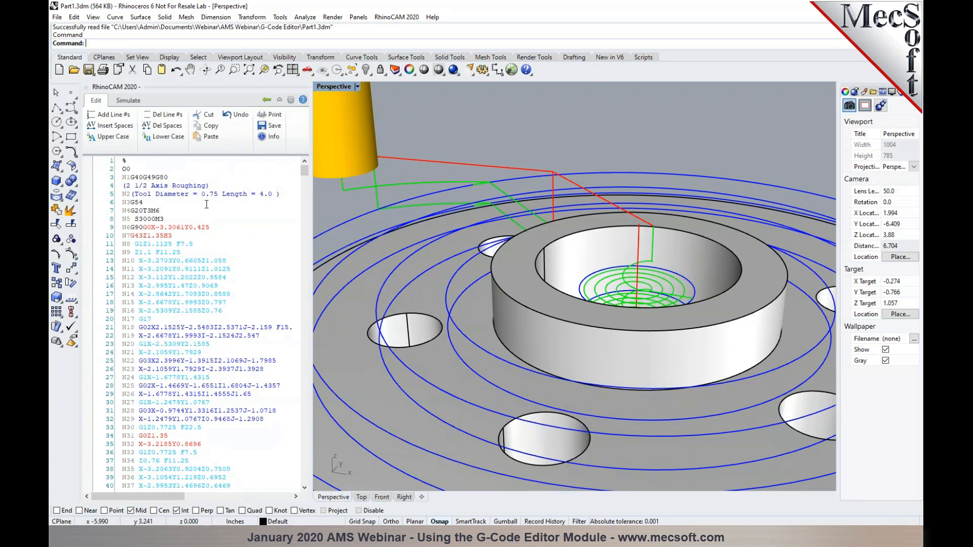
# - Cut the code lines from N55M30 through N4G20T3M6 between the roughing and hole pocketing sections of the merged file
pyautogui.scroll(-7, 207, 203)
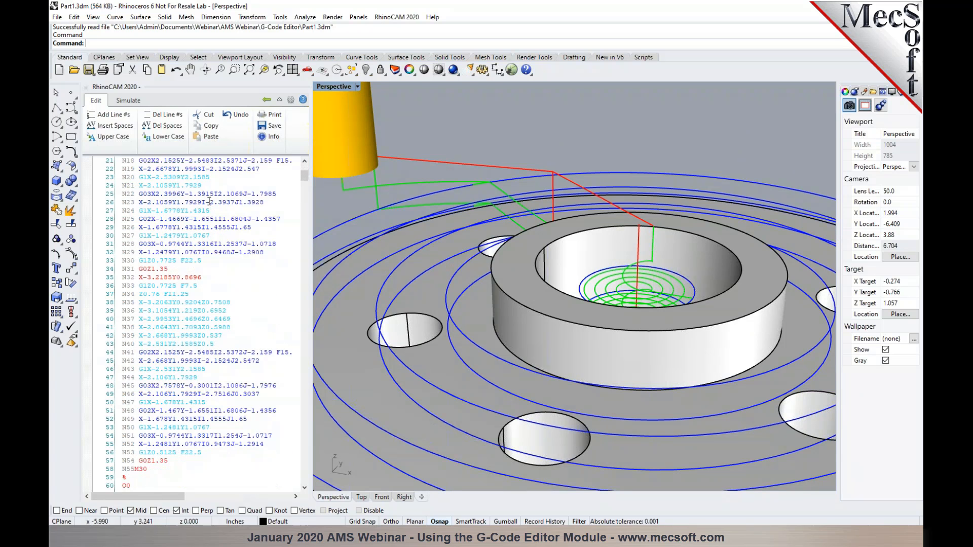
pyautogui.scroll(7, 209, 201)
pyautogui.moveTo(303, 179); pyautogui.dragTo(304, 189)
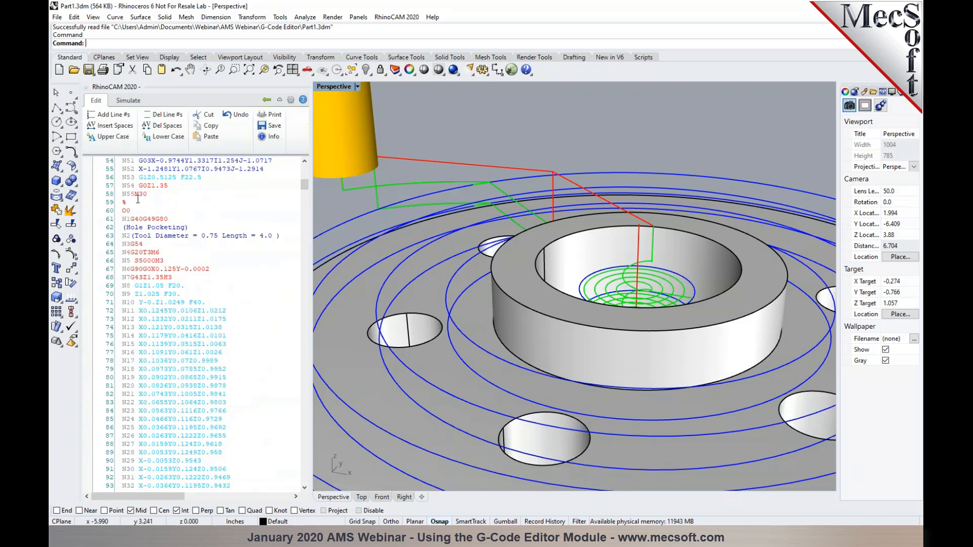
pyautogui.moveTo(147, 194); pyautogui.dragTo(130, 194)
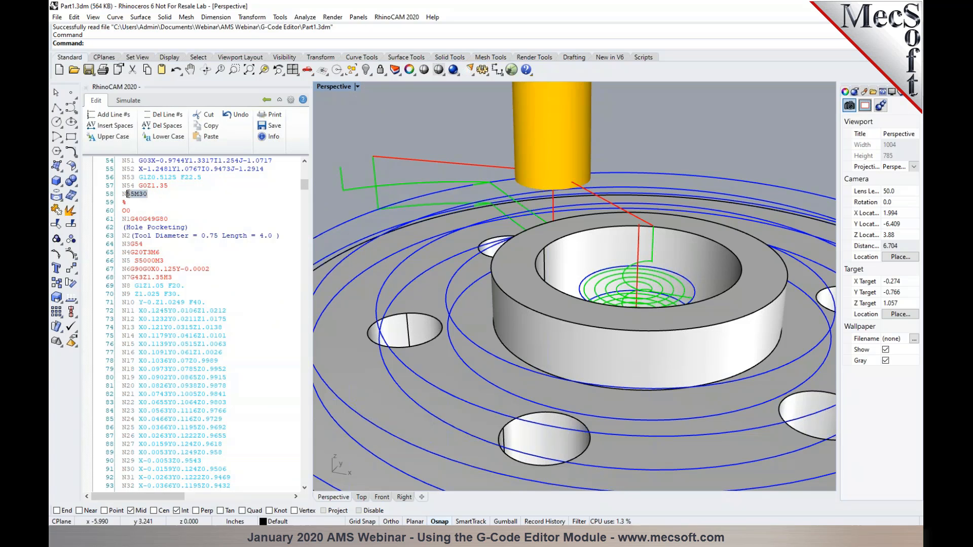
pyautogui.click(128, 194)
pyautogui.moveTo(123, 194); pyautogui.dragTo(174, 249)
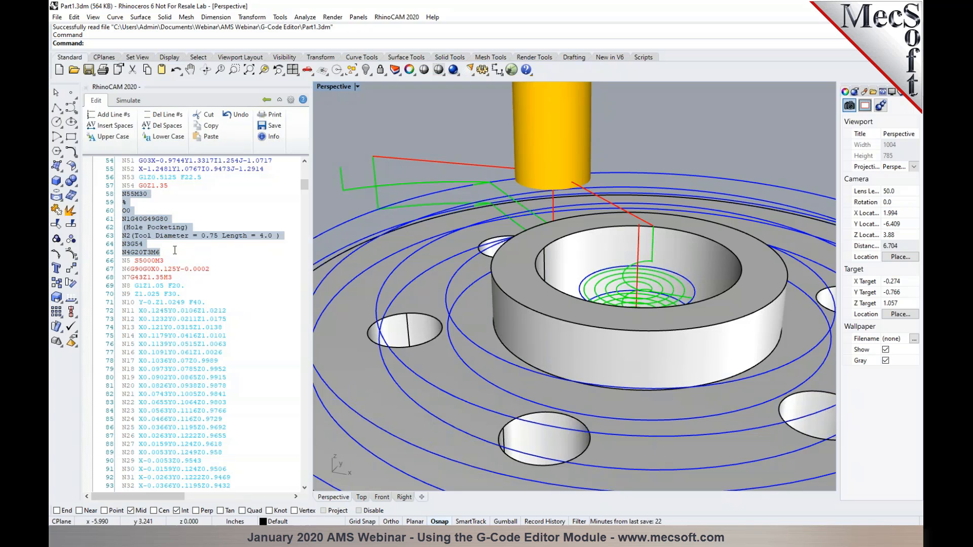
pyautogui.rightClick(152, 256)
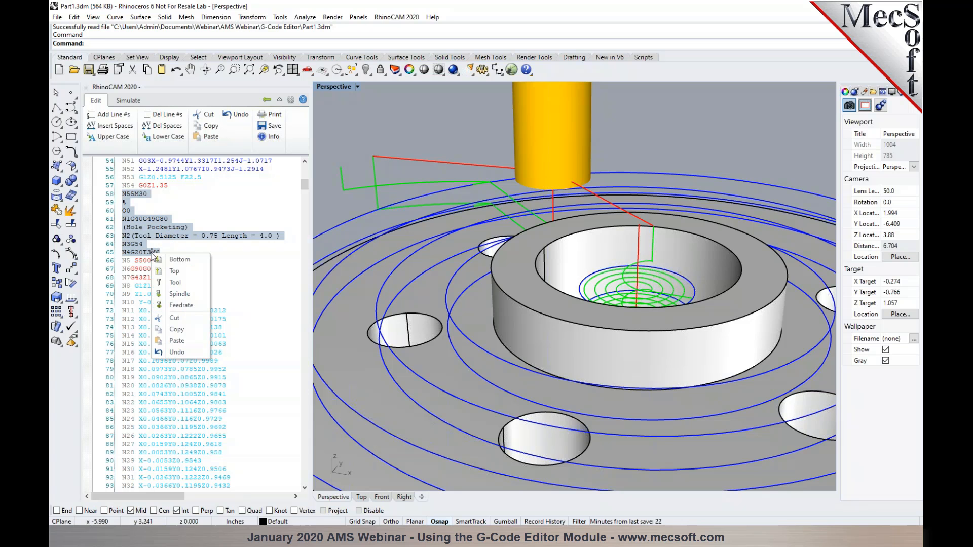
pyautogui.click(175, 318)
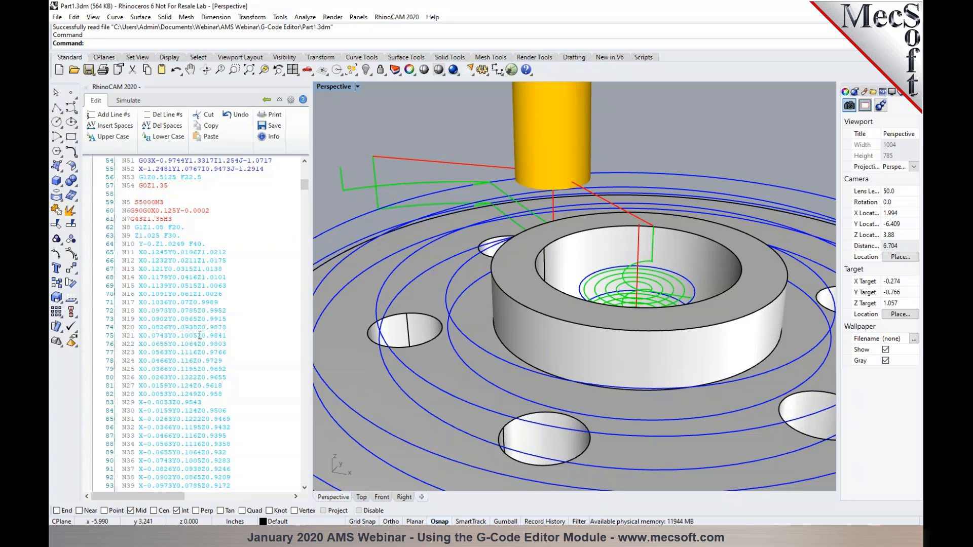
# - Delete the empty line between N54 G0Z1.35 and N5 S5000M3 so the two sections join
pyautogui.click(156, 210)
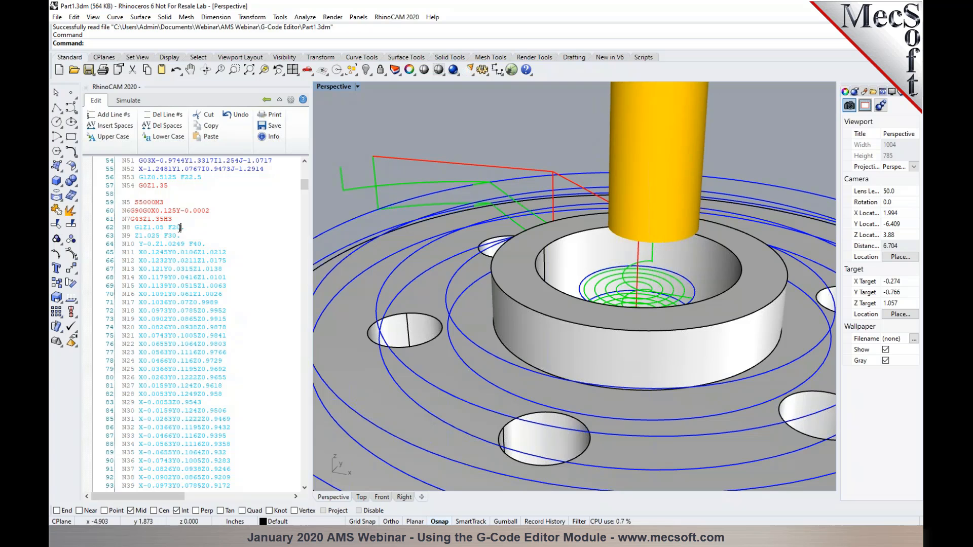
pyautogui.click(168, 209)
pyautogui.click(135, 195)
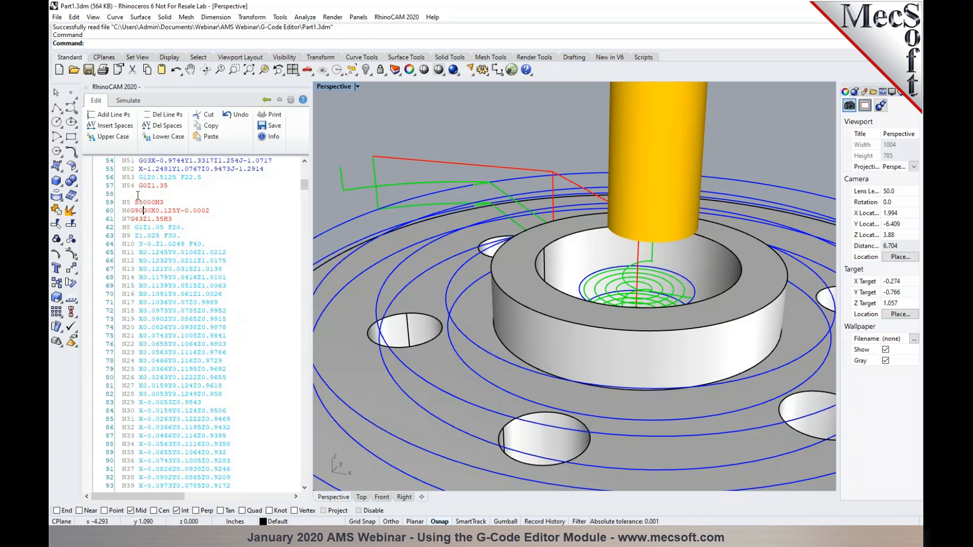
pyautogui.press('BackSpace')
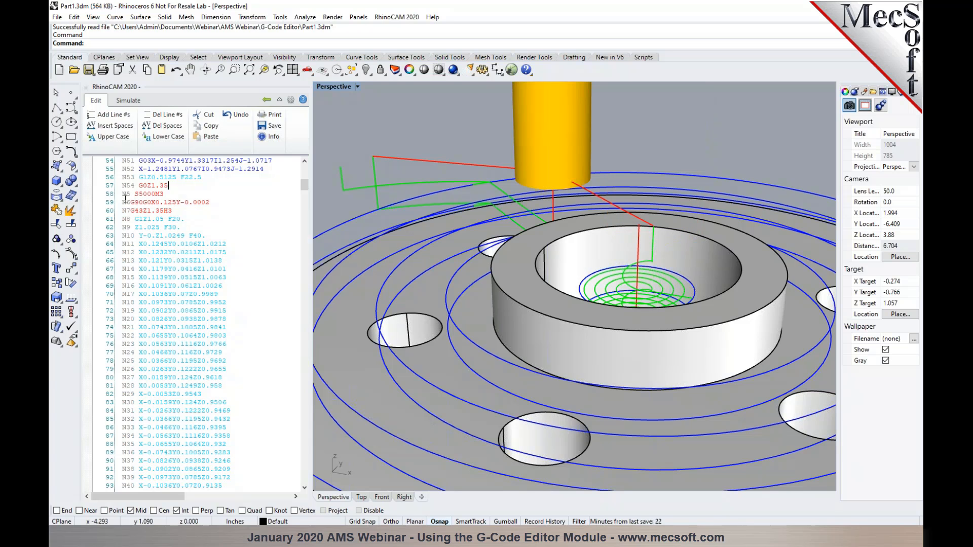
# - Remove G90 from line N6 and G43 from line N7 at the start of the hole pocketing code
pyautogui.click(144, 204)
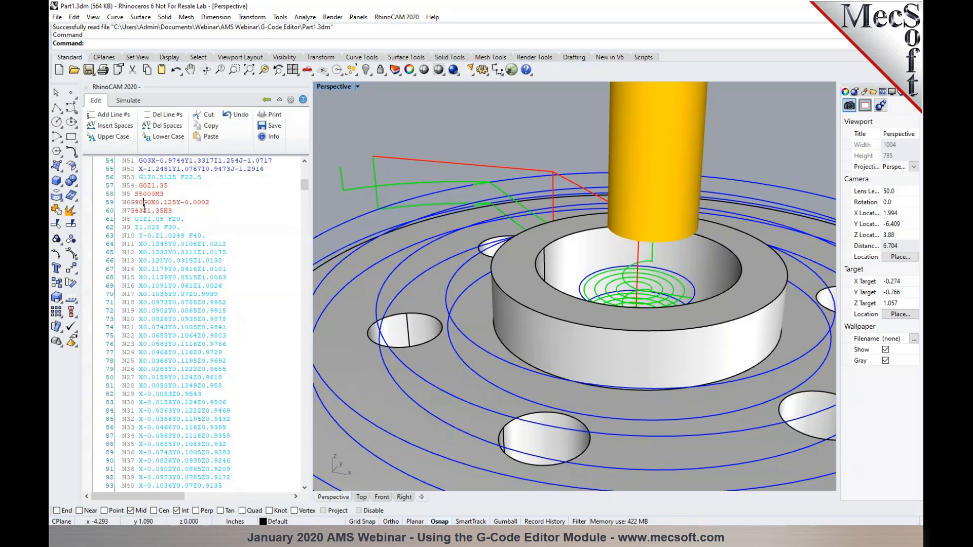
pyautogui.press('BackSpace')
pyautogui.press('BackSpace')
pyautogui.press('BackSpace')
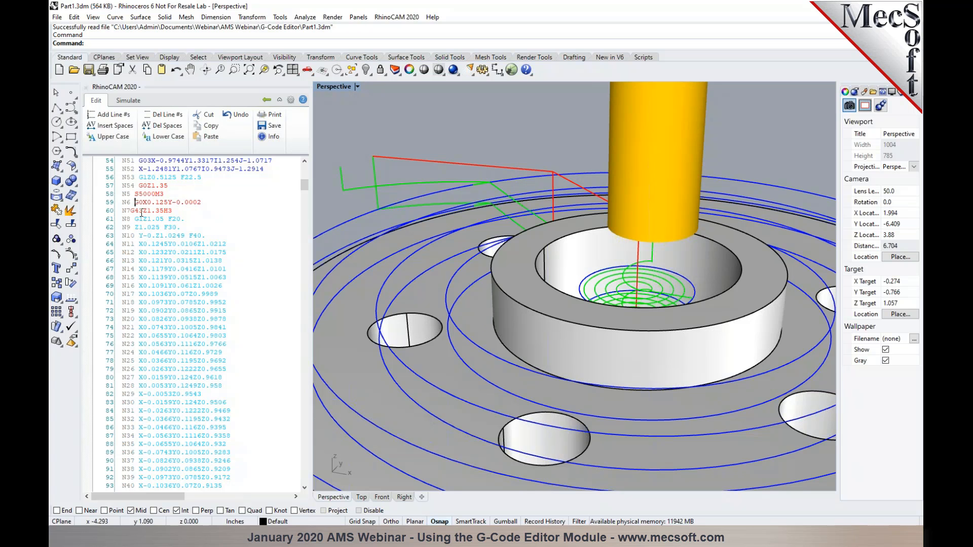
pyautogui.click(143, 210)
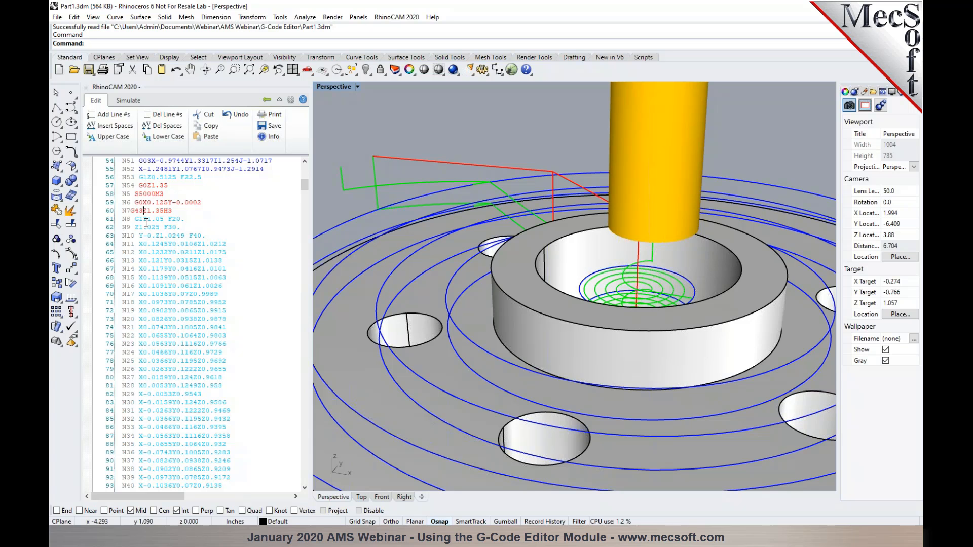
pyautogui.press('BackSpace')
pyautogui.press('BackSpace')
pyautogui.press('BackSpace')
# - Edit line N7 to read G0 Z1.35 without H3, and insert a space after G0 in line N6
pyautogui.scroll(3, 171, 215)
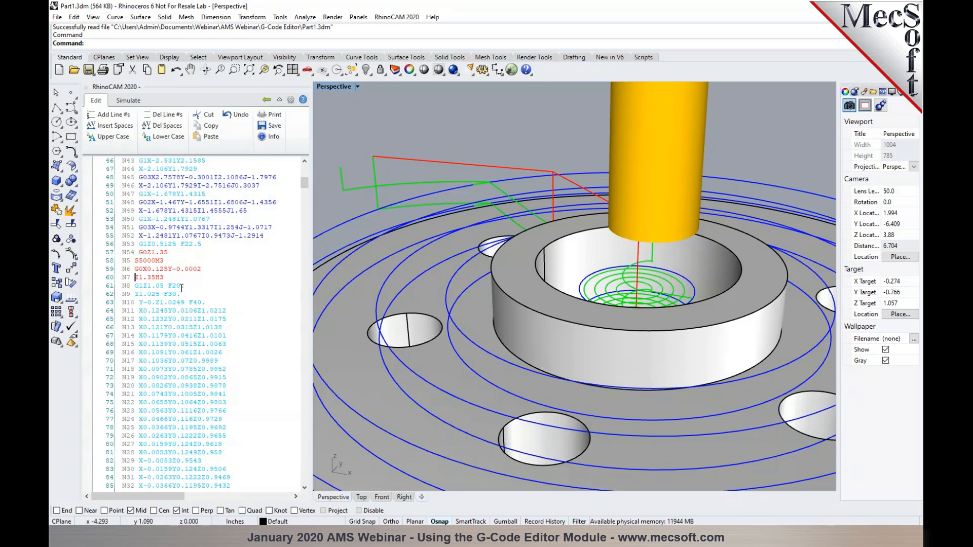
pyautogui.scroll(-3, 181, 287)
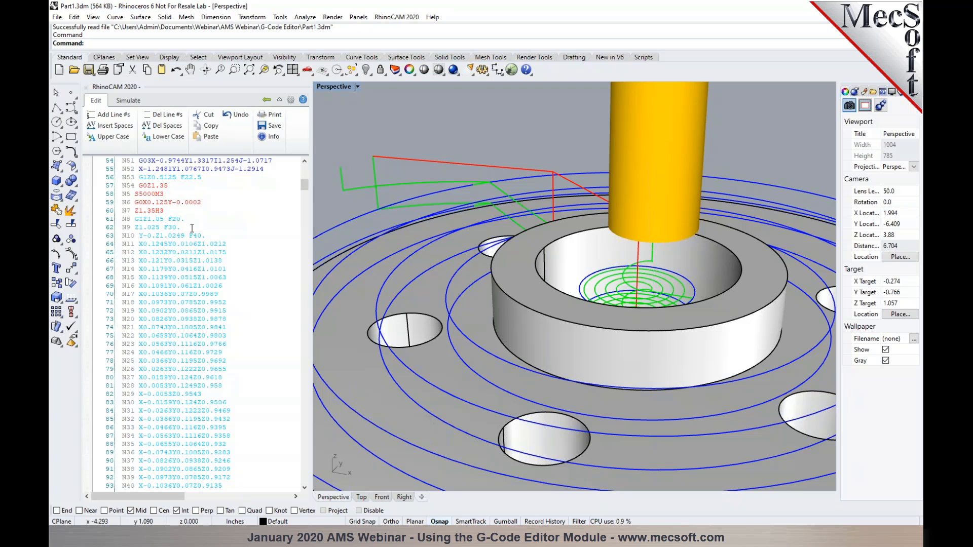
pyautogui.click(166, 214)
pyautogui.press('BackSpace')
pyautogui.click(135, 211)
pyautogui.write('G0')
pyautogui.click(151, 203)
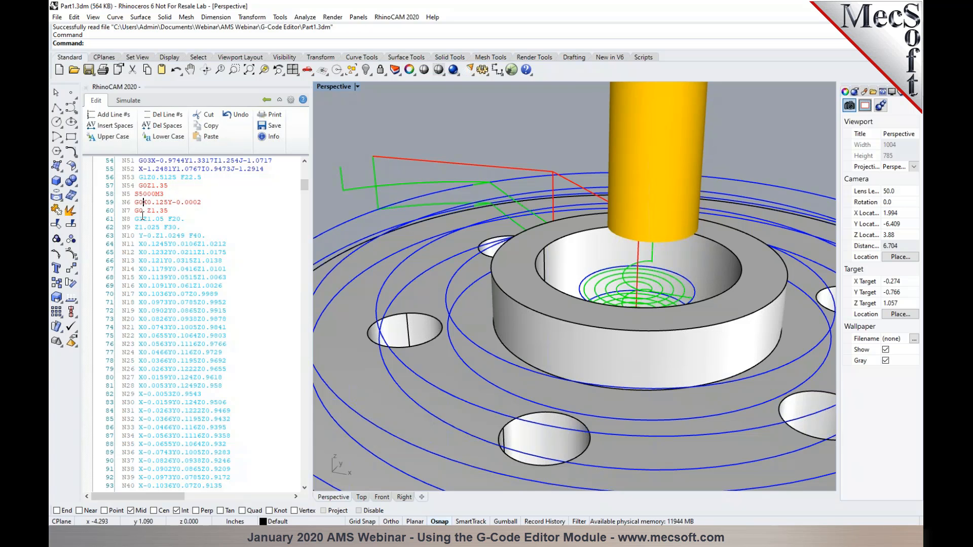
pyautogui.click(138, 194)
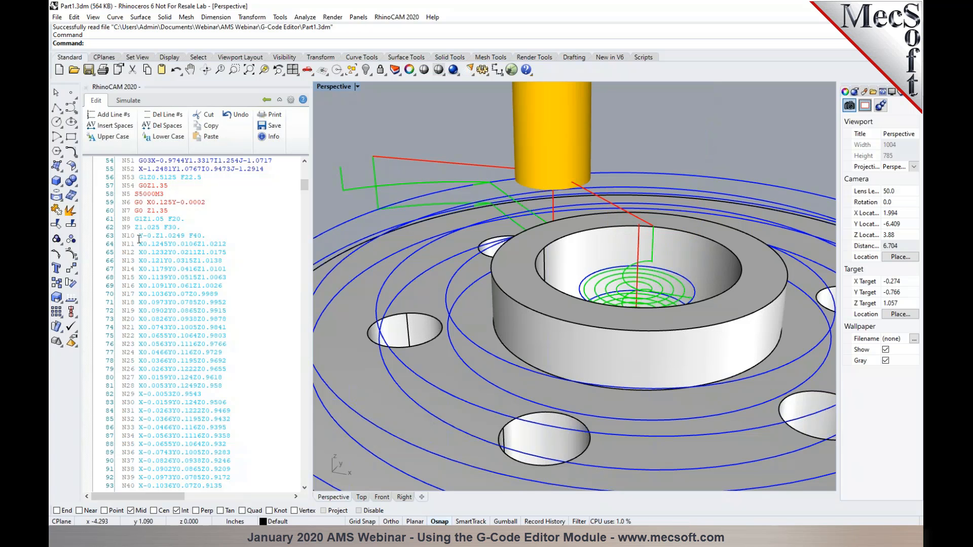
# - Renumber all lines of the merged G-code and insert spaces between the code words
pyautogui.scroll(-3, 556, 279)
pyautogui.moveTo(556, 279); pyautogui.dragTo(607, 294, button='right')
pyautogui.moveTo(305, 186); pyautogui.dragTo(306, 184)
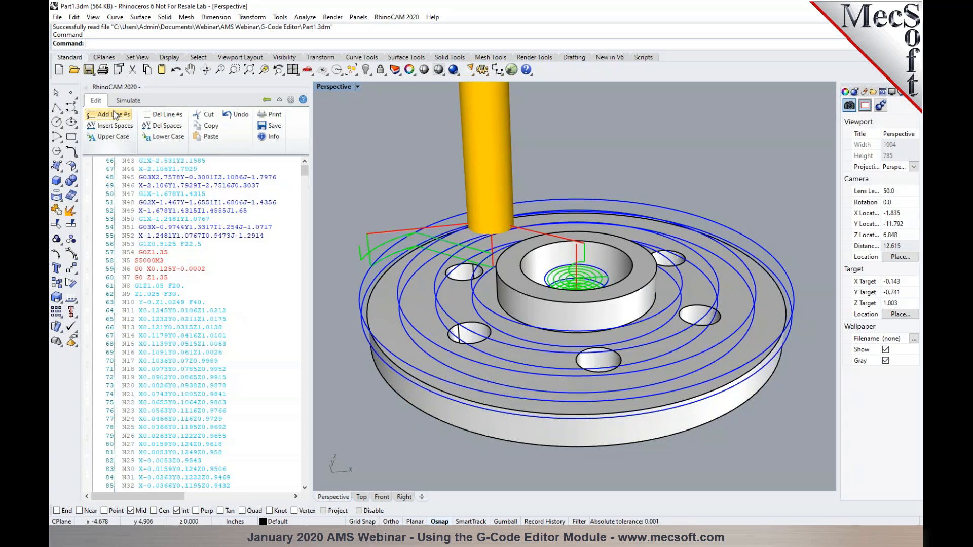
pyautogui.moveTo(306, 172); pyautogui.dragTo(266, 153)
pyautogui.click(126, 160)
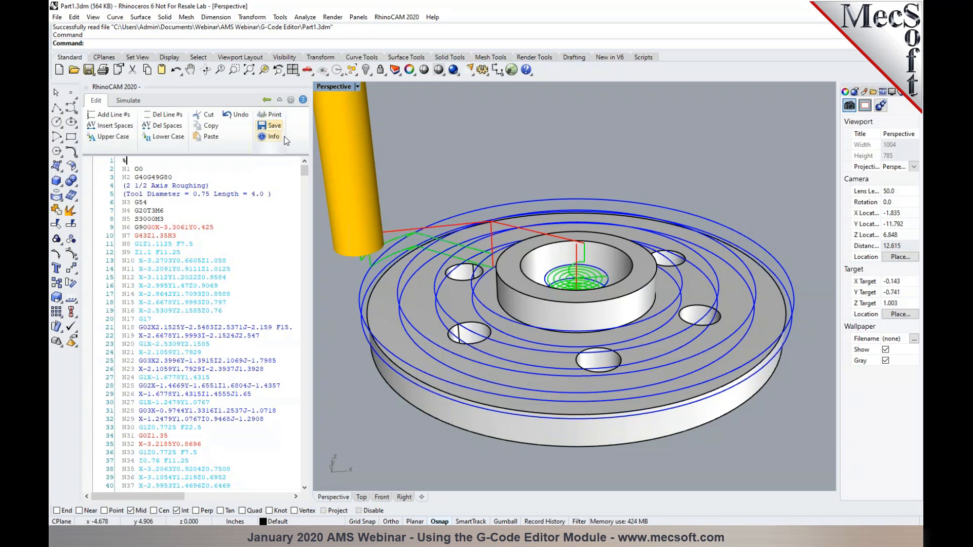
# - Save the edited code over the existing Part1_2 1_2 Axis Roughing.nc and reopen the file in the editor
pyautogui.click(274, 126)
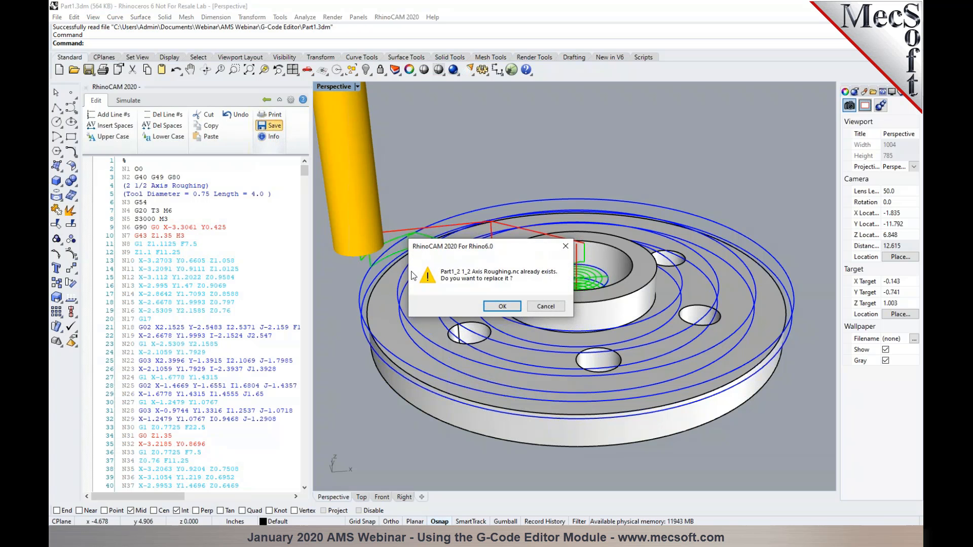
pyautogui.click(503, 307)
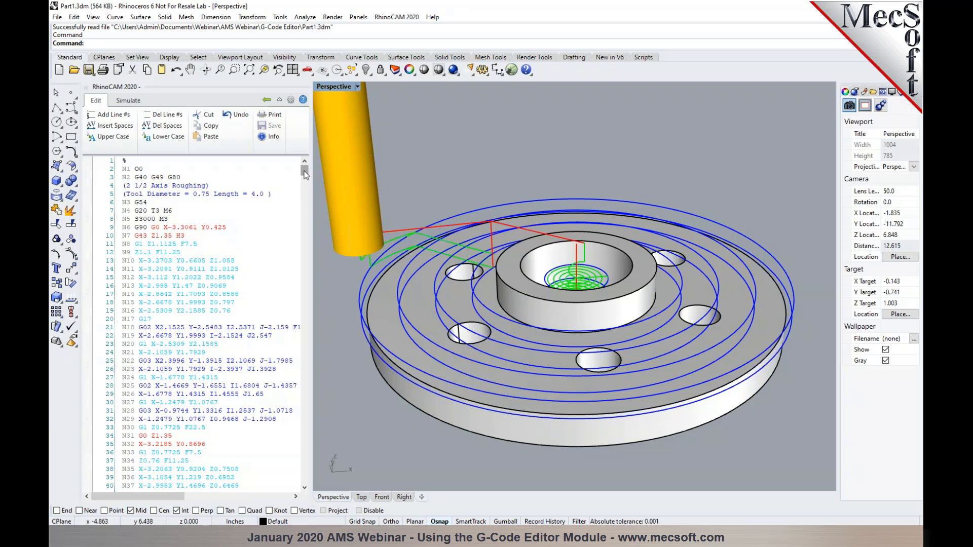
pyautogui.click(267, 100)
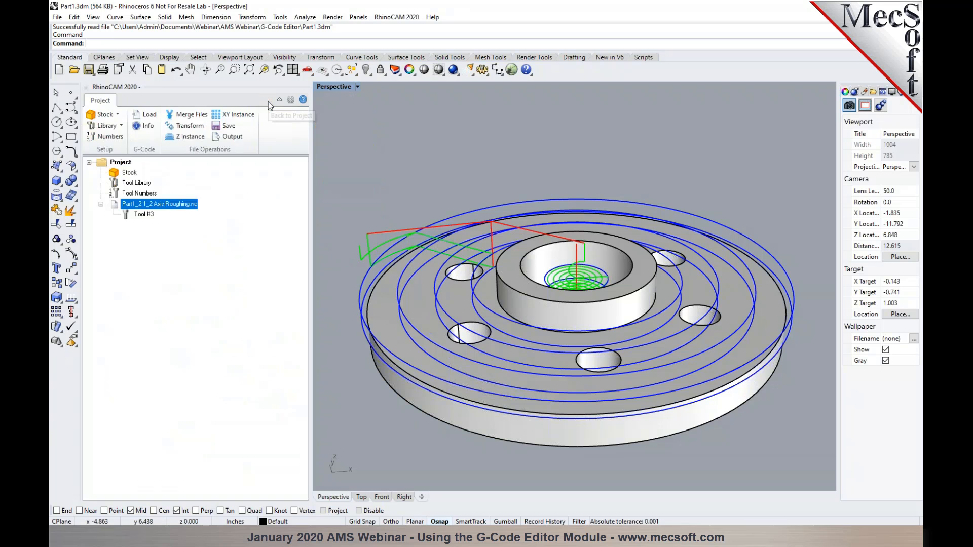
pyautogui.doubleClick(117, 207)
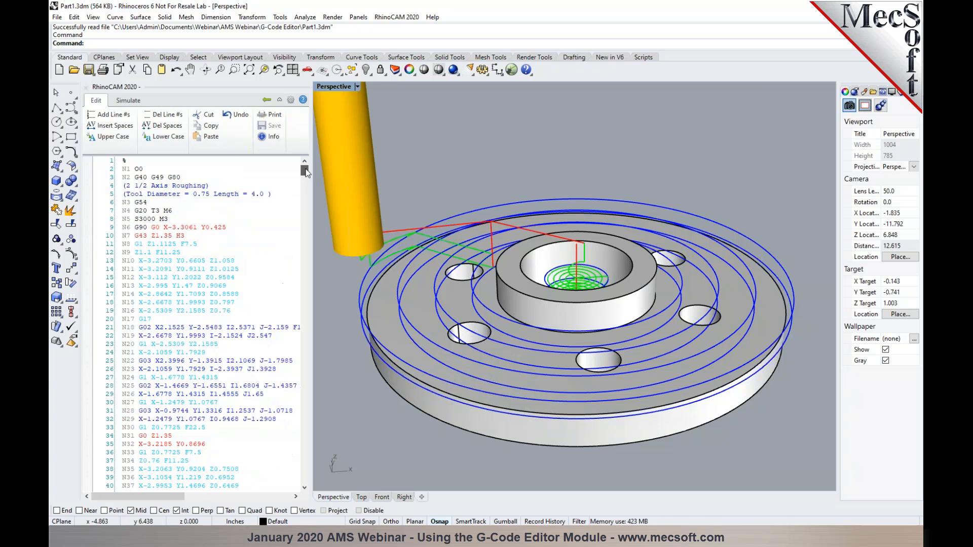
# - Change the program number to O0001 and save the code, replacing the existing Part1_2 1_2 Axis Roughing.nc
pyautogui.click(158, 168)
pyautogui.write('001')
pyautogui.click(272, 125)
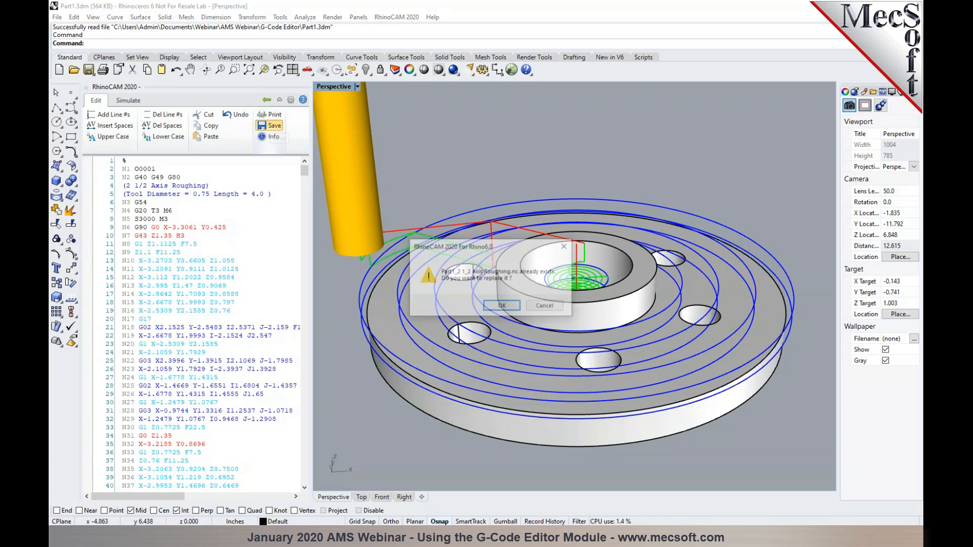
pyautogui.click(503, 306)
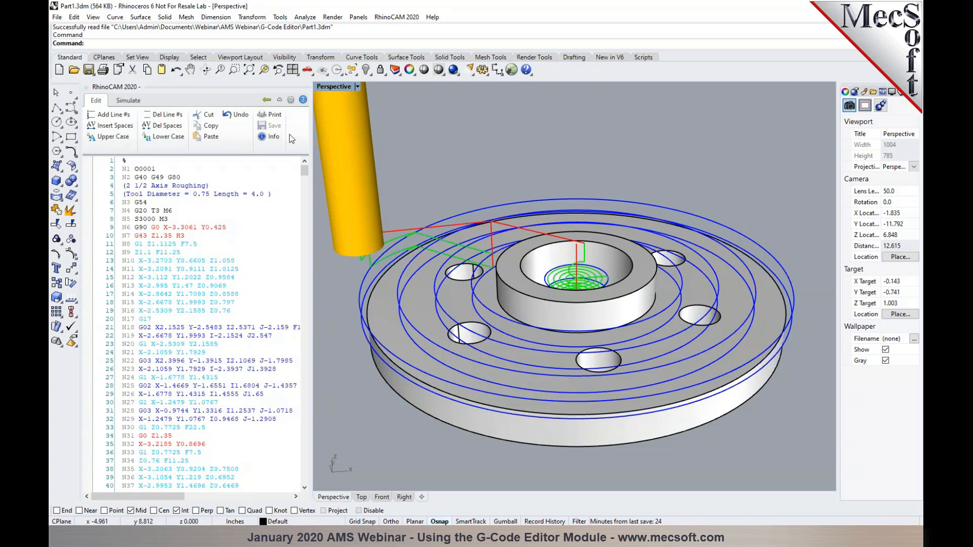
# - Return to the project and view the G-code file information, including tools, GOTO motions, machining time and size
pyautogui.click(267, 101)
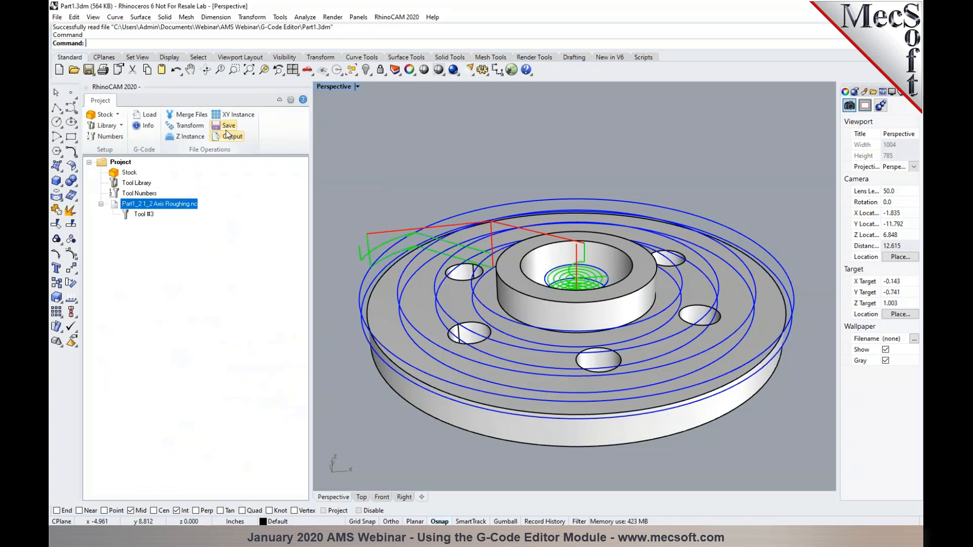
pyautogui.click(144, 126)
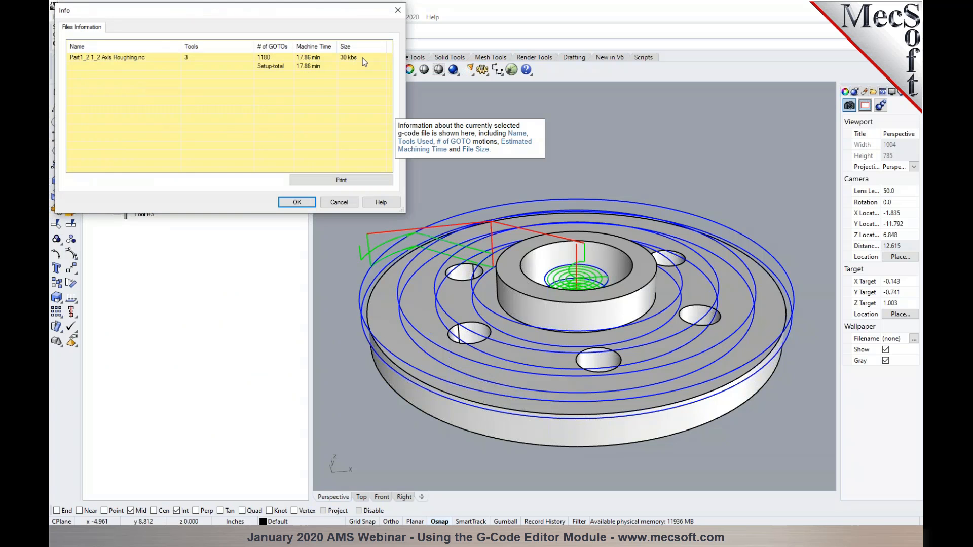
pyautogui.click(306, 202)
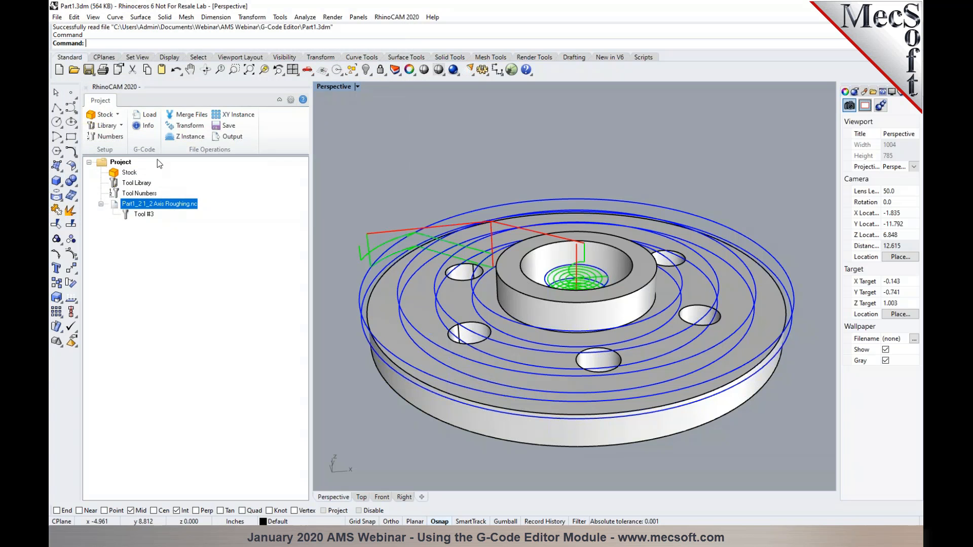
# - Create a part cylinder stock along the Z axis with radial offset 0.1 and axial offset 0
pyautogui.click(119, 115)
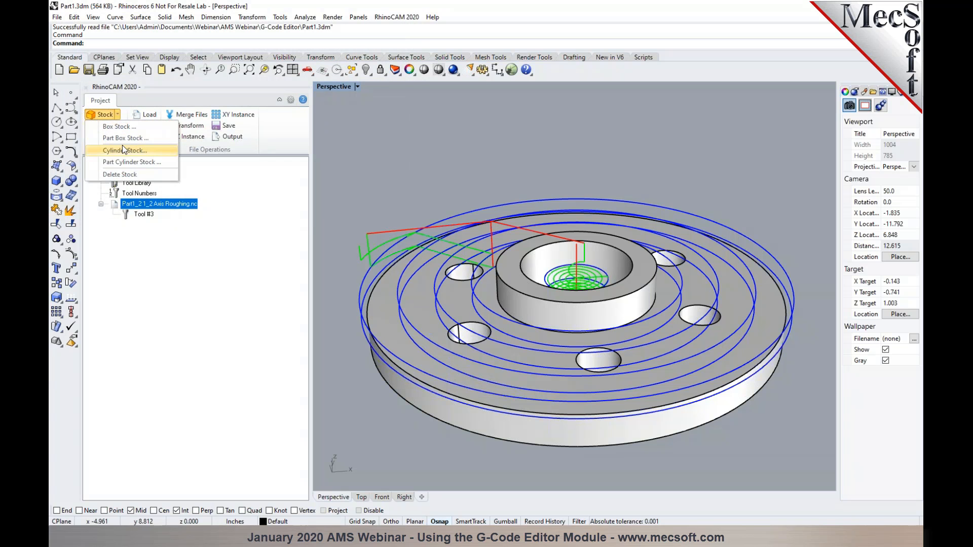
pyautogui.click(125, 162)
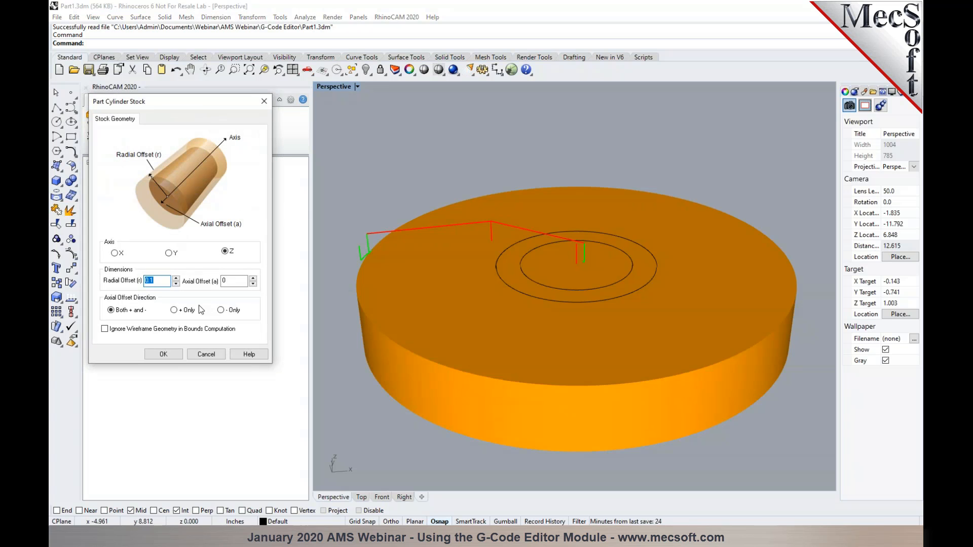
pyautogui.click(165, 354)
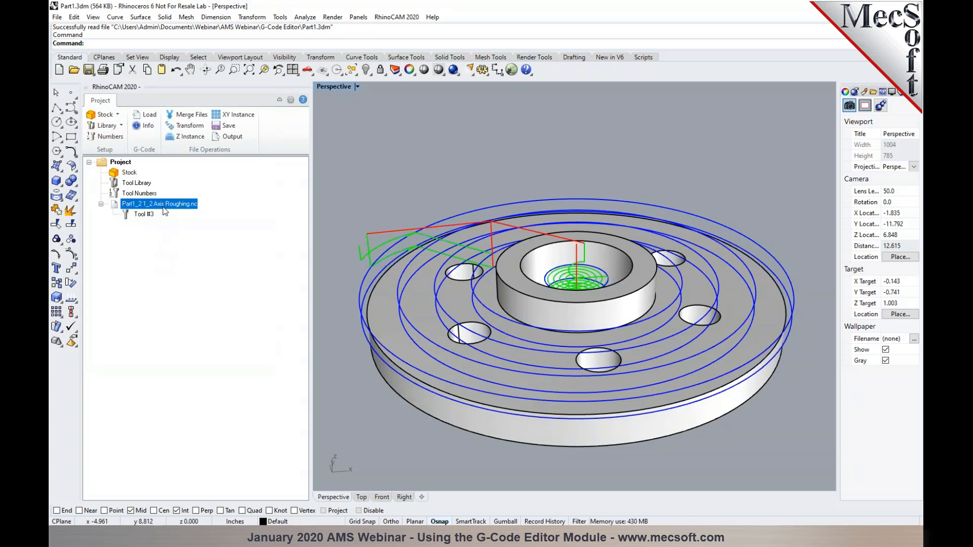
# - Simulate the material removal of the merged Part1_2 1_2 Axis Roughing.nc and review its code back to the first line
pyautogui.rightClick(165, 212)
pyautogui.click(171, 224)
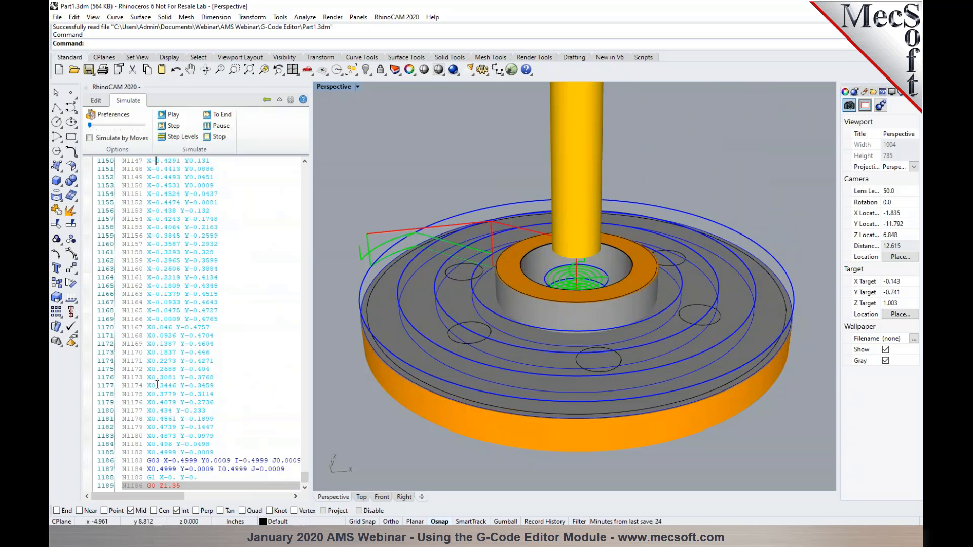
pyautogui.scroll(20, 147, 355)
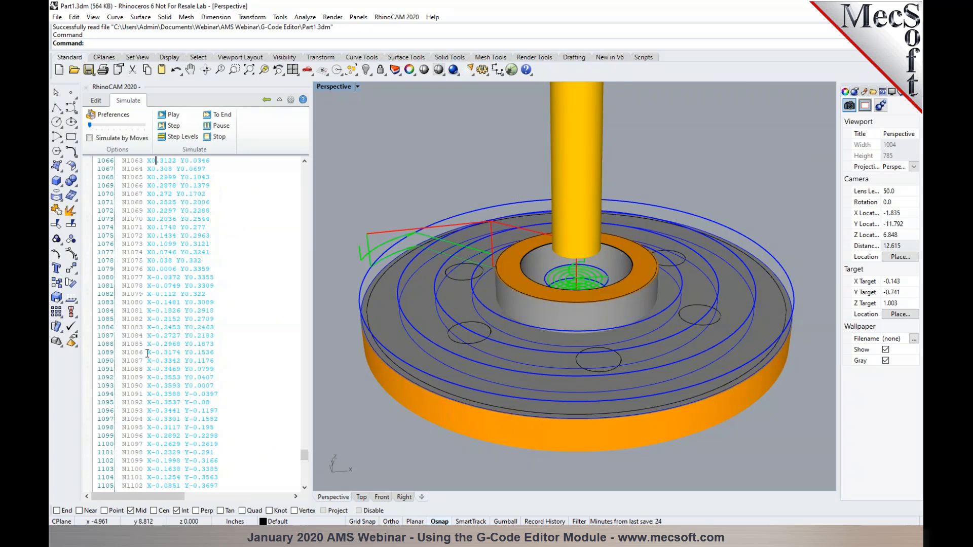
pyautogui.scroll(20, 147, 351)
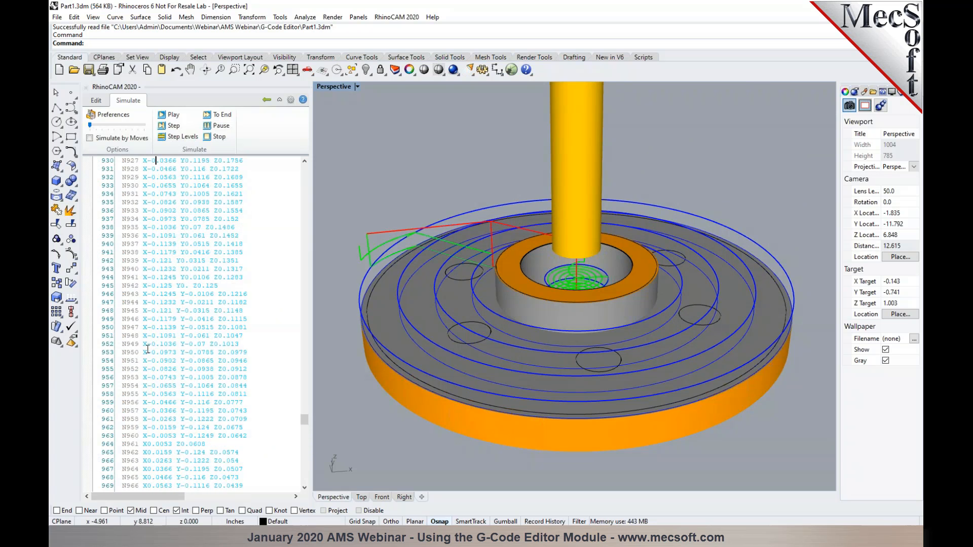
pyautogui.scroll(20, 147, 350)
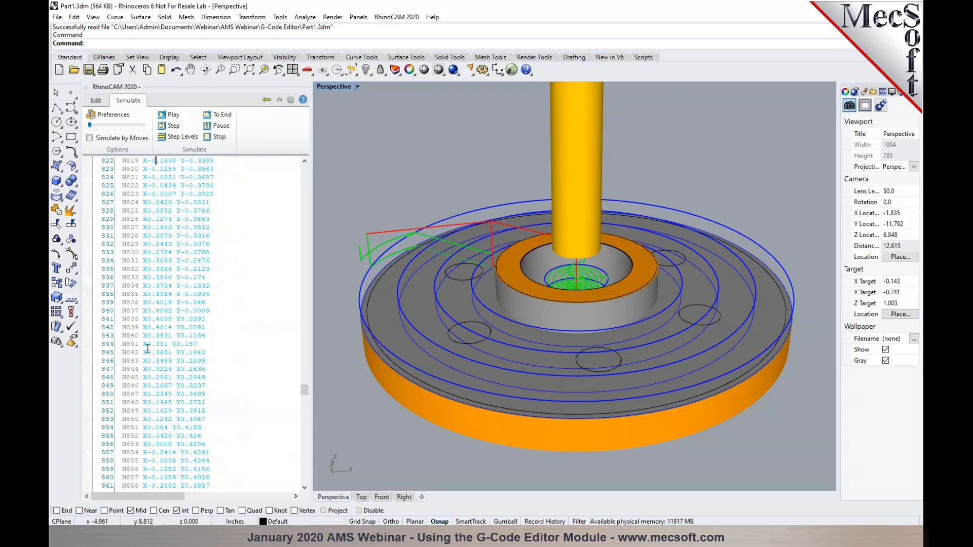
pyautogui.moveTo(306, 382); pyautogui.dragTo(325, 163)
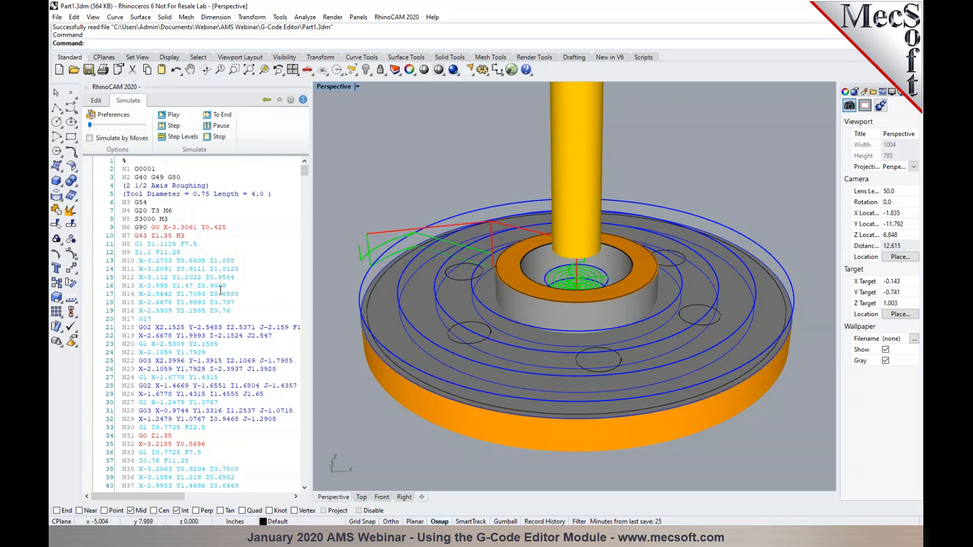
# - Check the simulated tool position at the 2 1/2 Axis Roughing comment line, and return to the project
pyautogui.click(223, 186)
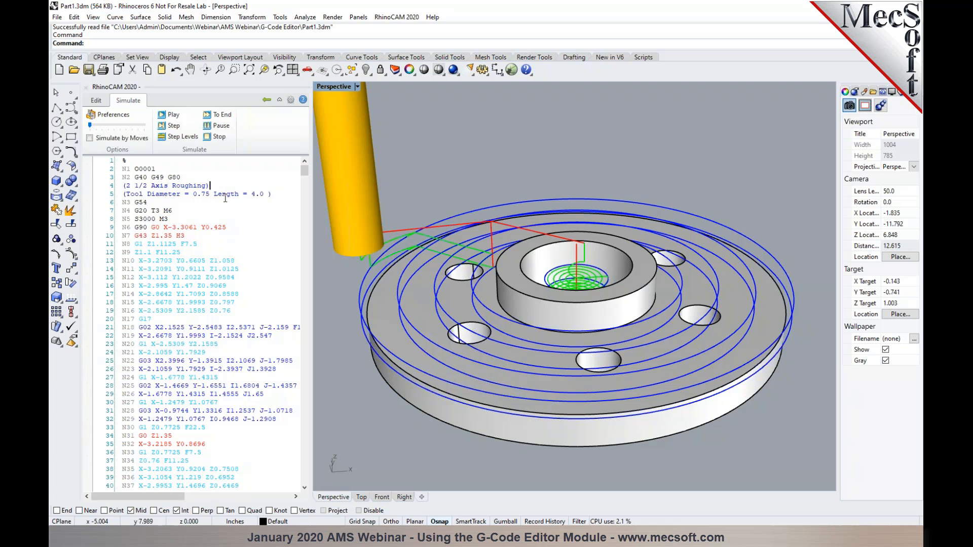
pyautogui.moveTo(306, 175); pyautogui.dragTo(309, 156)
pyautogui.moveTo(564, 287)
pyautogui.mouseDown(button='right')
pyautogui.moveTo(583, 289)
pyautogui.moveTo(554, 283)
pyautogui.mouseUp(button='right')
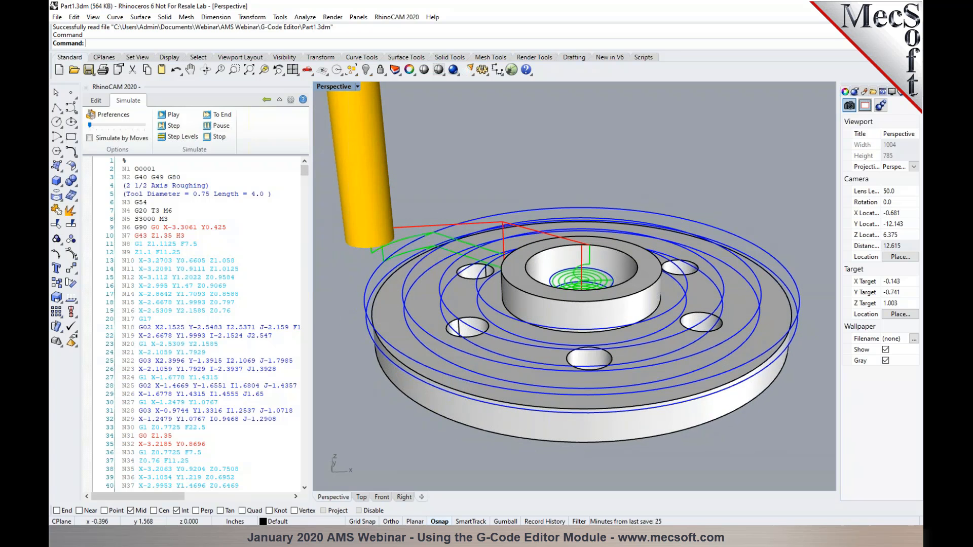
pyautogui.click(267, 99)
# - Instance the merged toolpath in a rectangular array with X and Y spacing of 10 and 1 copy in each direction
pyautogui.scroll(-2, 482, 222)
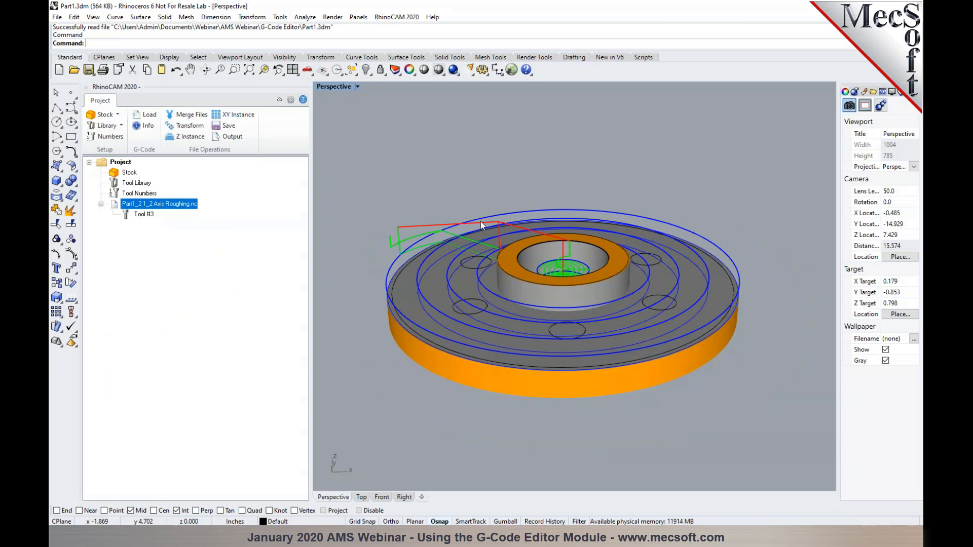
pyautogui.moveTo(488, 230); pyautogui.dragTo(485, 239, button='right')
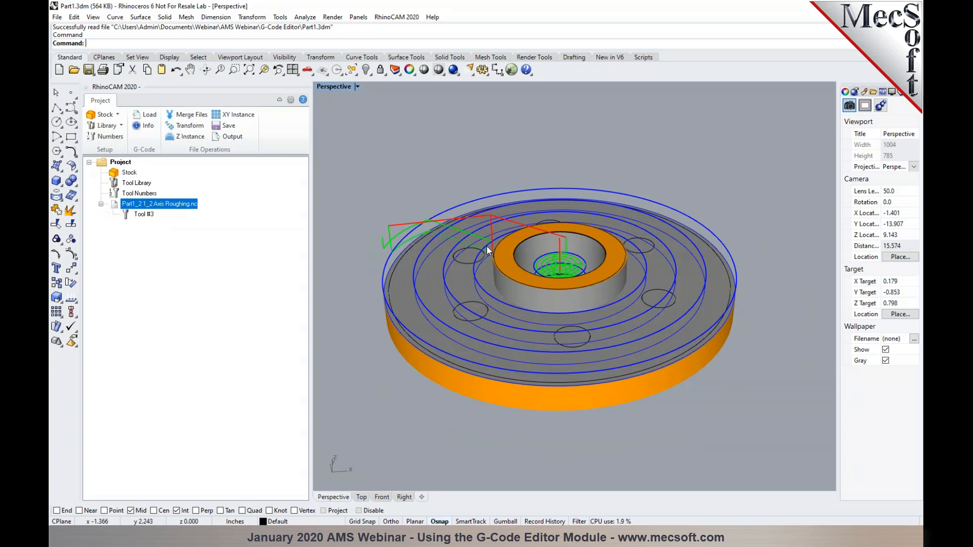
pyautogui.scroll(-4, 487, 245)
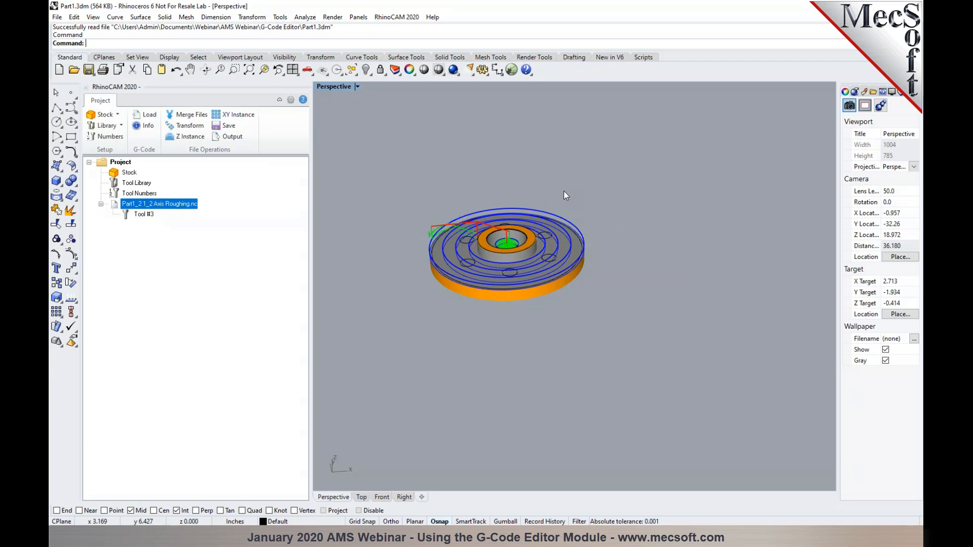
pyautogui.scroll(2, 621, 239)
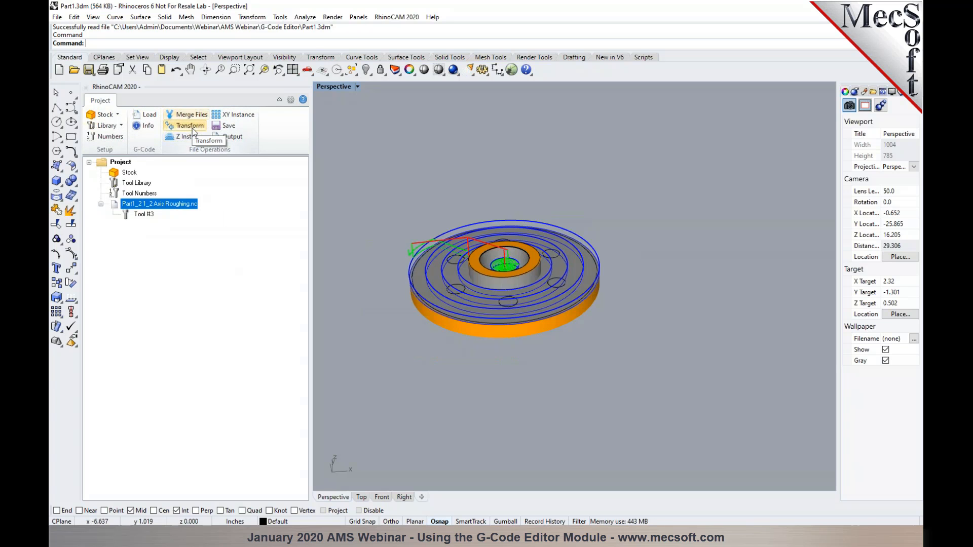
pyautogui.click(234, 118)
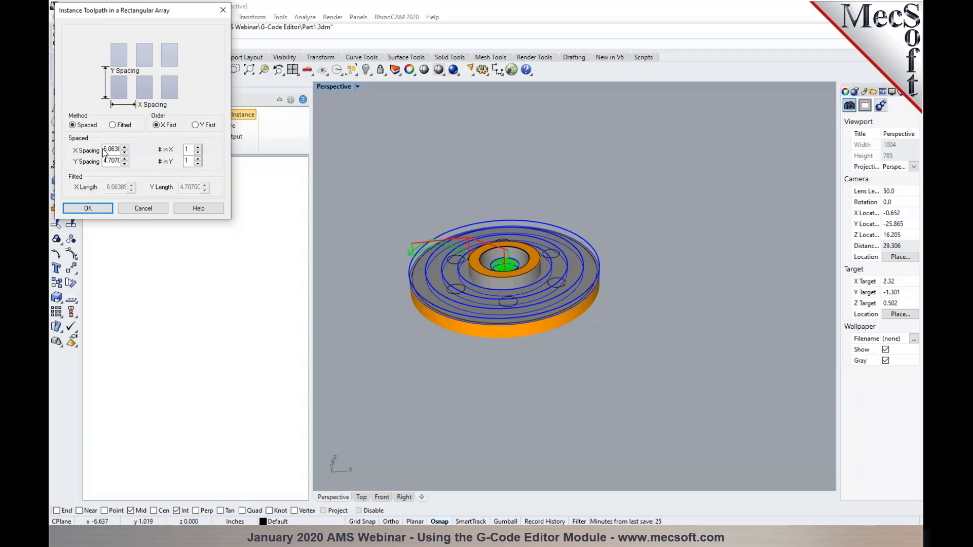
pyautogui.doubleClick(123, 151)
pyautogui.write('108')
pyautogui.press('Tab')
pyautogui.write('10')
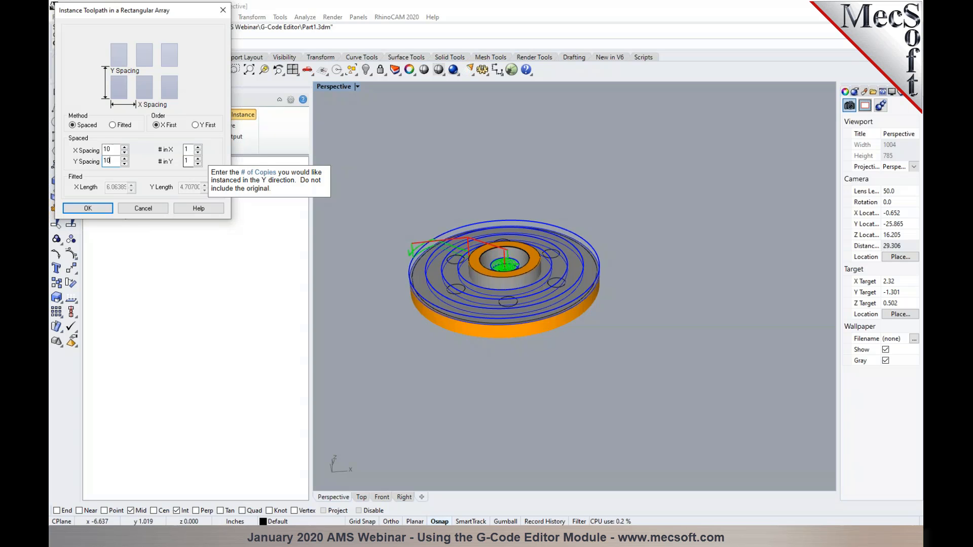
pyautogui.click(89, 208)
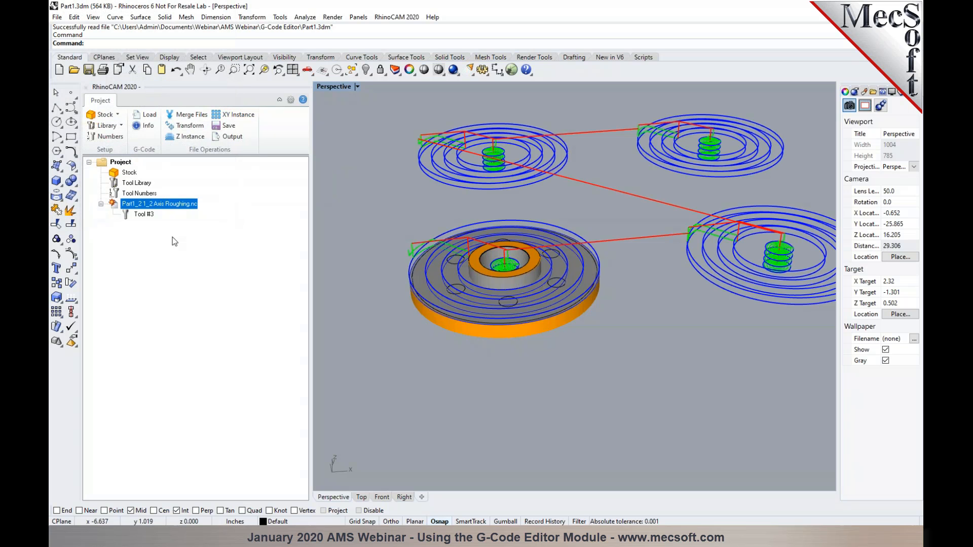
pyautogui.moveTo(529, 369); pyautogui.dragTo(482, 365, button='right')
pyautogui.scroll(-6, 437, 345)
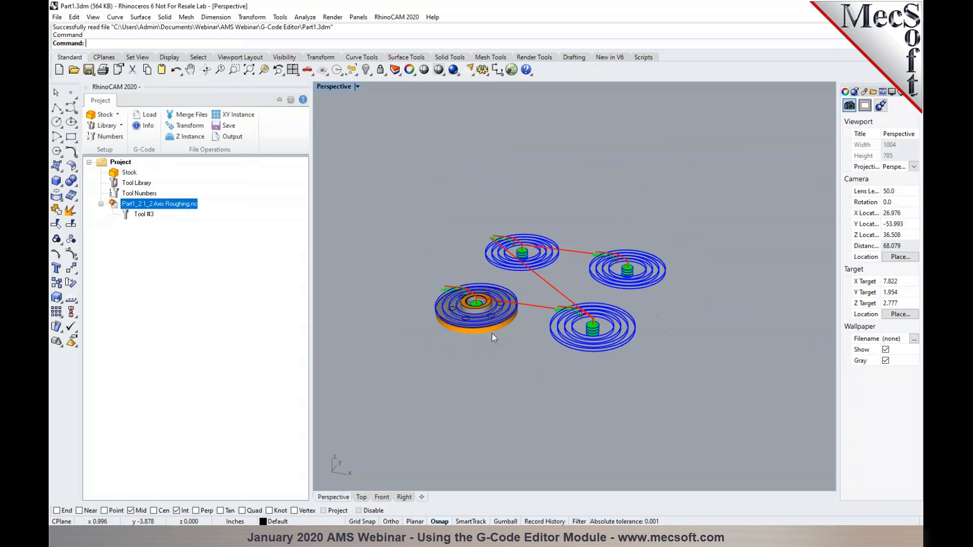
pyautogui.scroll(4, 467, 303)
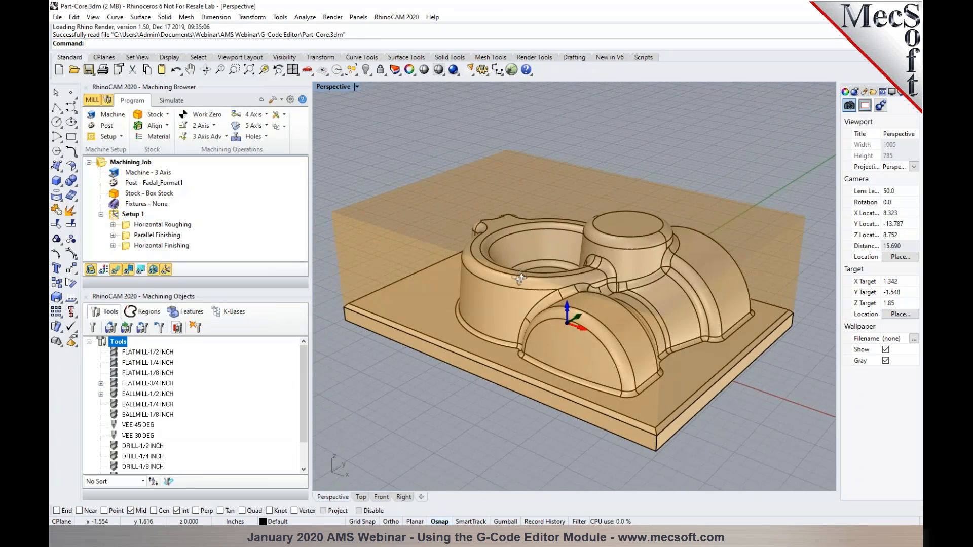
# - Preview the Horizontal Roughing, Parallel Finishing and Horizontal Finishing toolpaths on the Part-Core model
pyautogui.moveTo(520, 278); pyautogui.dragTo(526, 279, button='right')
pyautogui.click(176, 225)
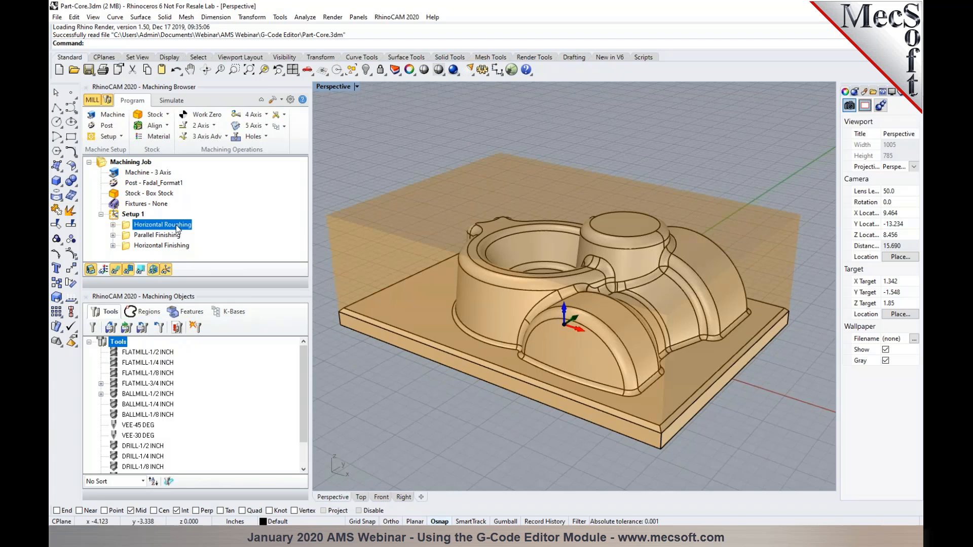
pyautogui.click(167, 235)
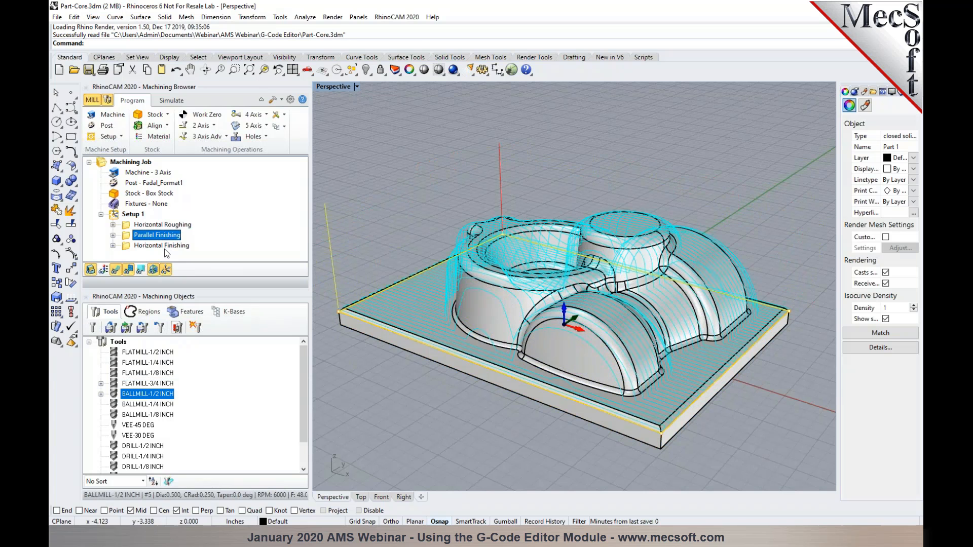
pyautogui.click(168, 226)
pyautogui.click(166, 237)
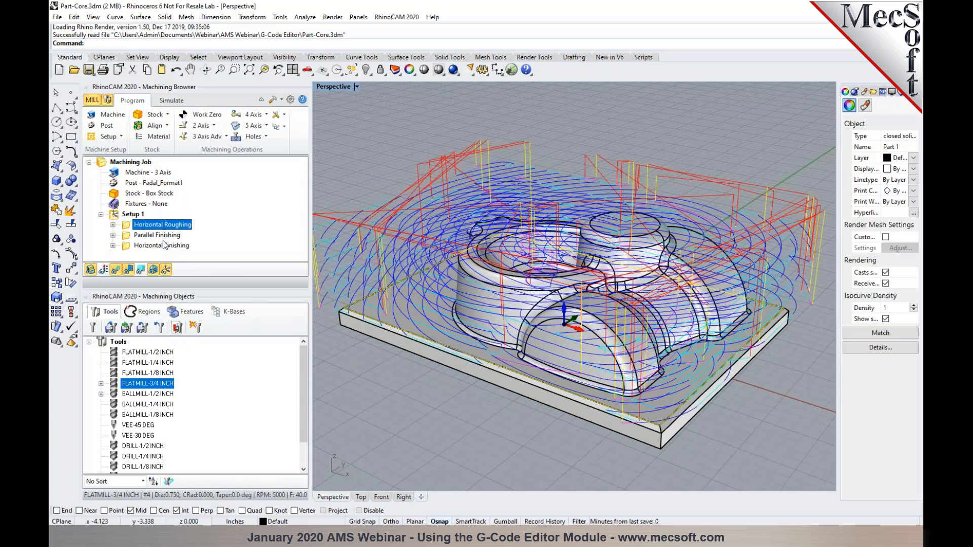
pyautogui.click(165, 246)
# - Simulate Setup 1, raise the simulation speed, and run Horizontal Roughing to its end
pyautogui.click(131, 216)
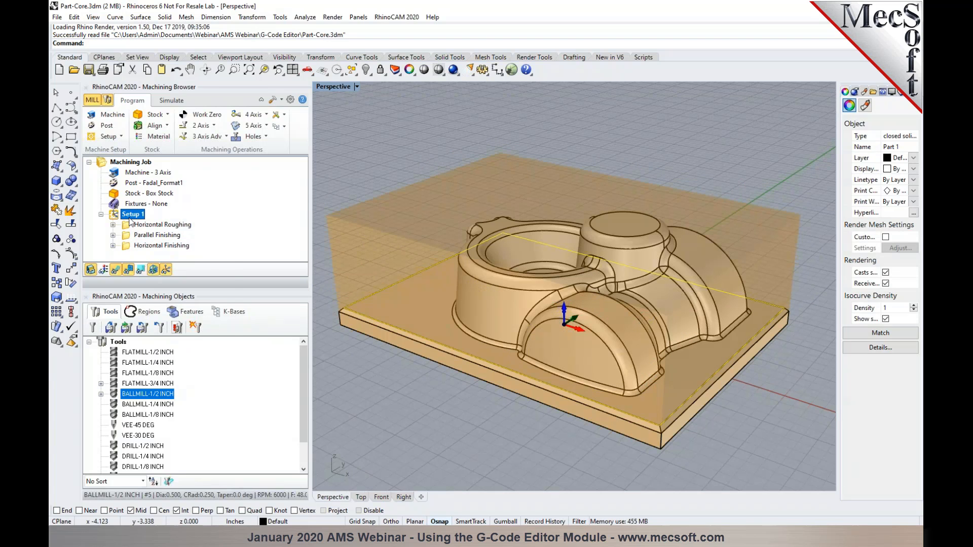
pyautogui.rightClick(131, 217)
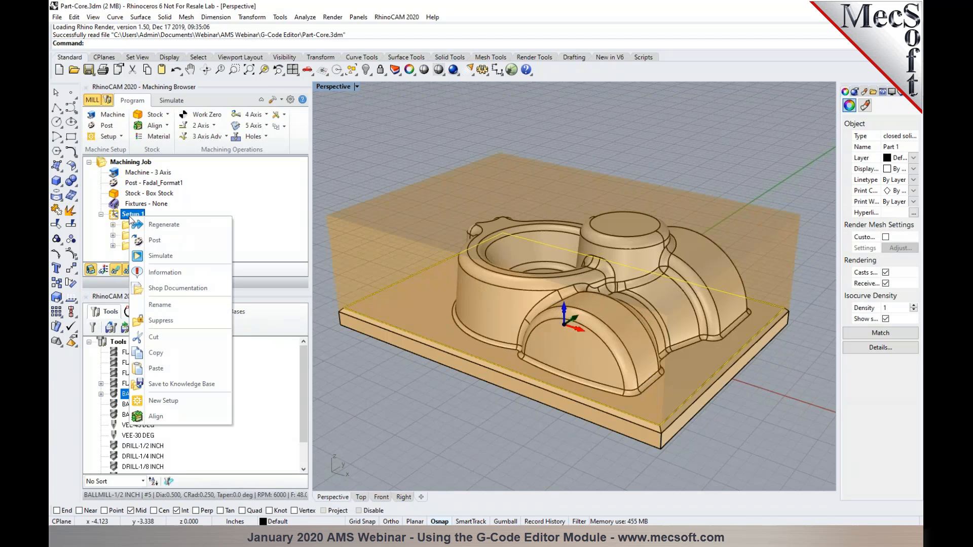
pyautogui.click(145, 257)
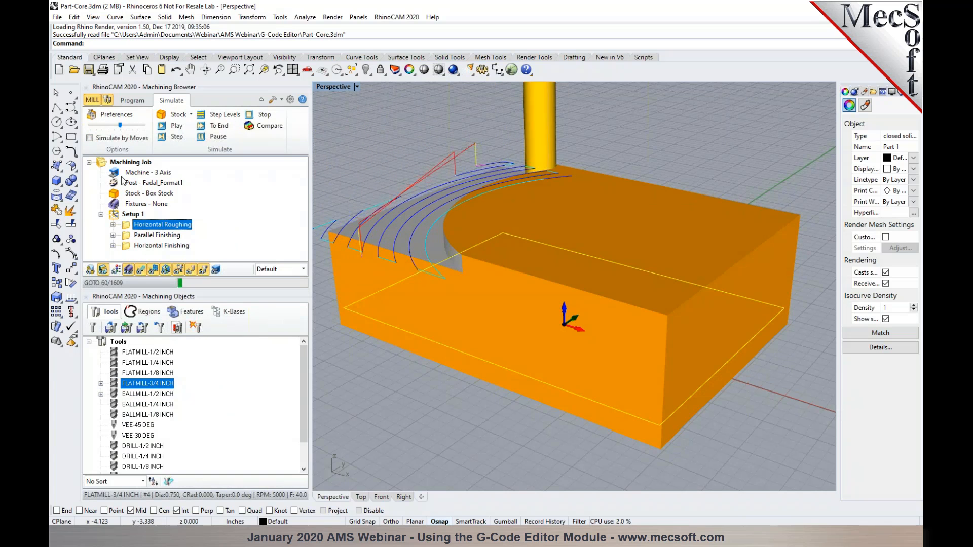
pyautogui.moveTo(120, 125); pyautogui.dragTo(138, 125)
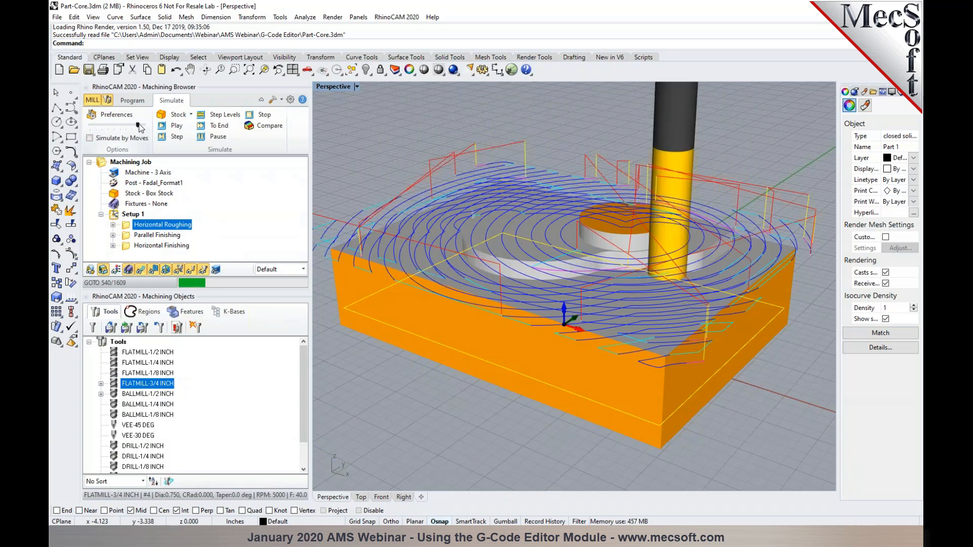
pyautogui.moveTo(137, 124); pyautogui.dragTo(144, 125)
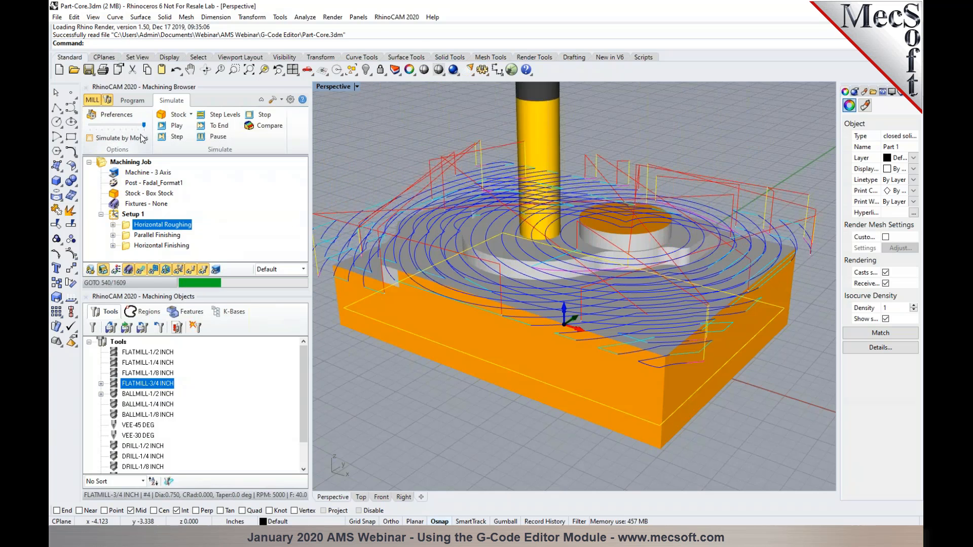
pyautogui.click(218, 125)
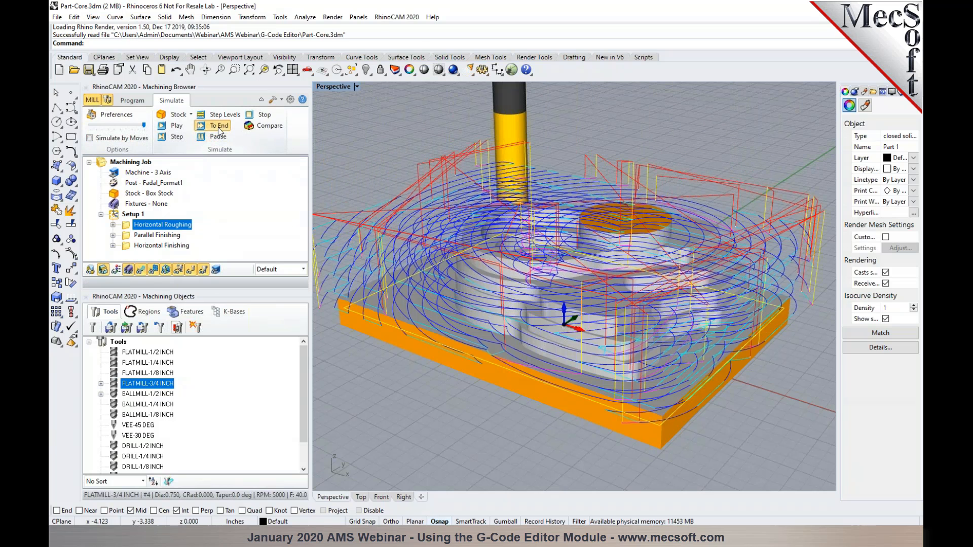
# - Simulate Parallel Finishing and Horizontal Finishing to their ends, and hide the toolpath to inspect the cut stock
pyautogui.click(158, 235)
pyautogui.click(212, 128)
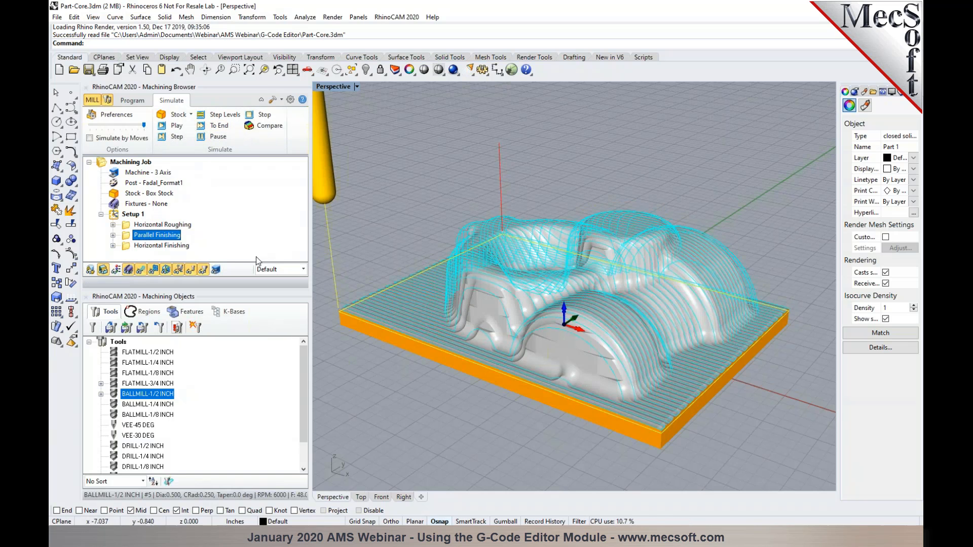
pyautogui.click(187, 248)
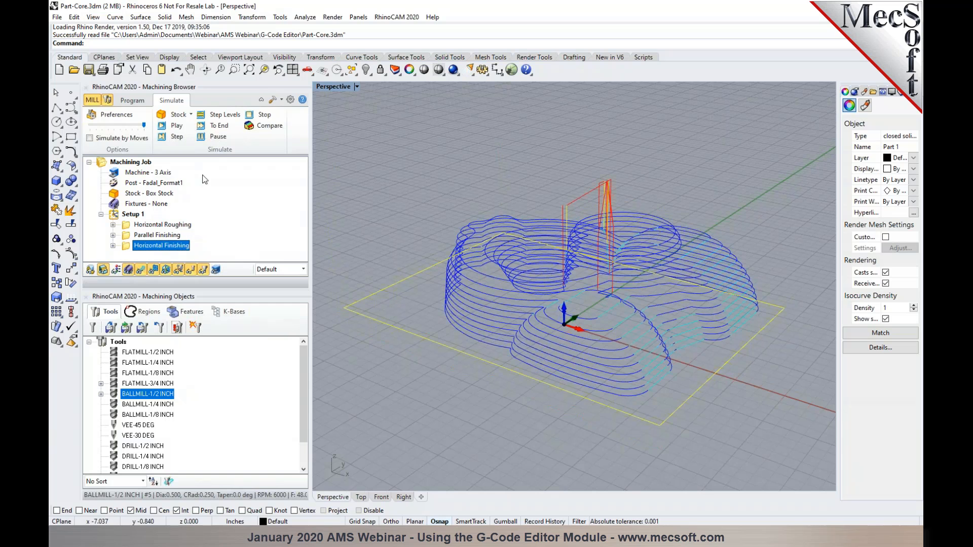
pyautogui.click(214, 126)
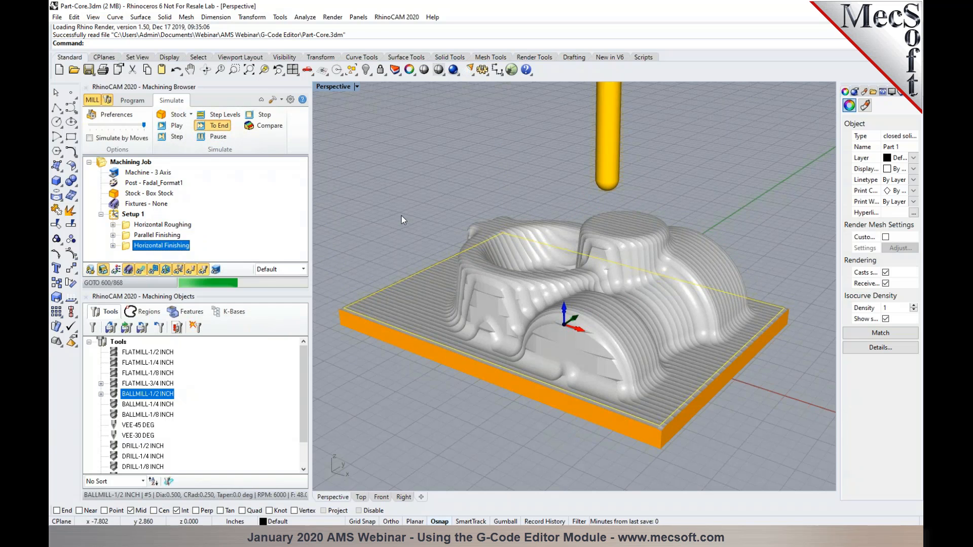
pyautogui.moveTo(576, 257); pyautogui.dragTo(578, 285, button='right')
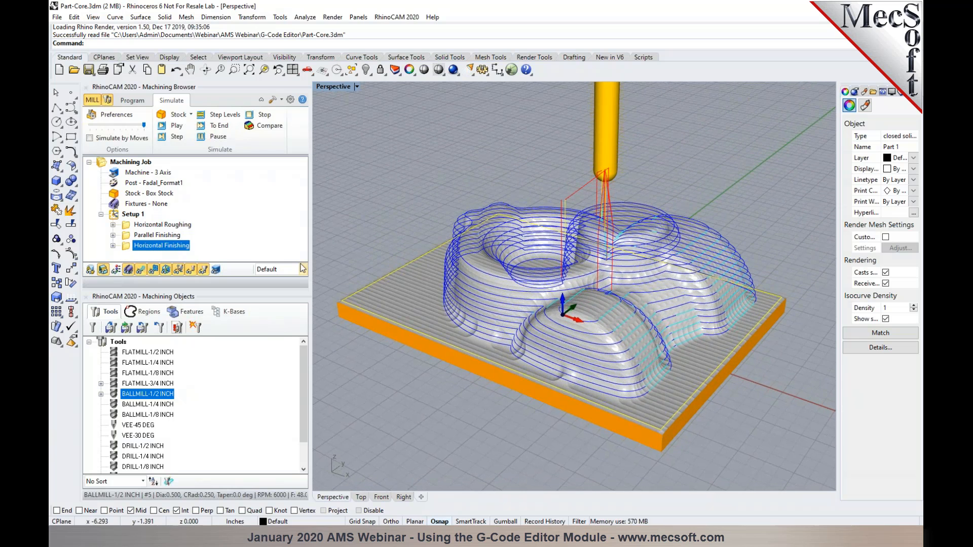
pyautogui.click(140, 271)
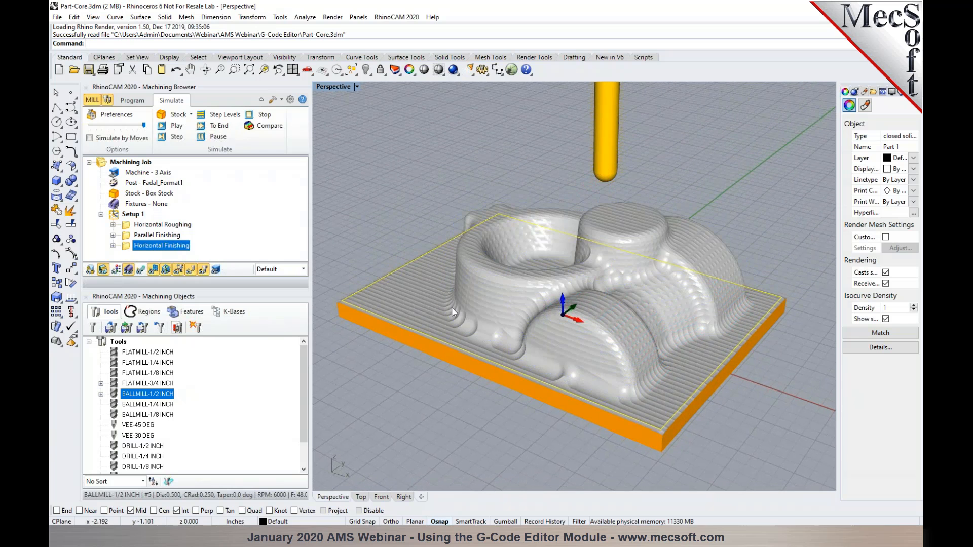
# - Post Setup 1 with the Fadal_Format1 post as Part-Core_Setup 1A.nc, and close the posted code listing
pyautogui.click(133, 215)
pyautogui.rightClick(133, 216)
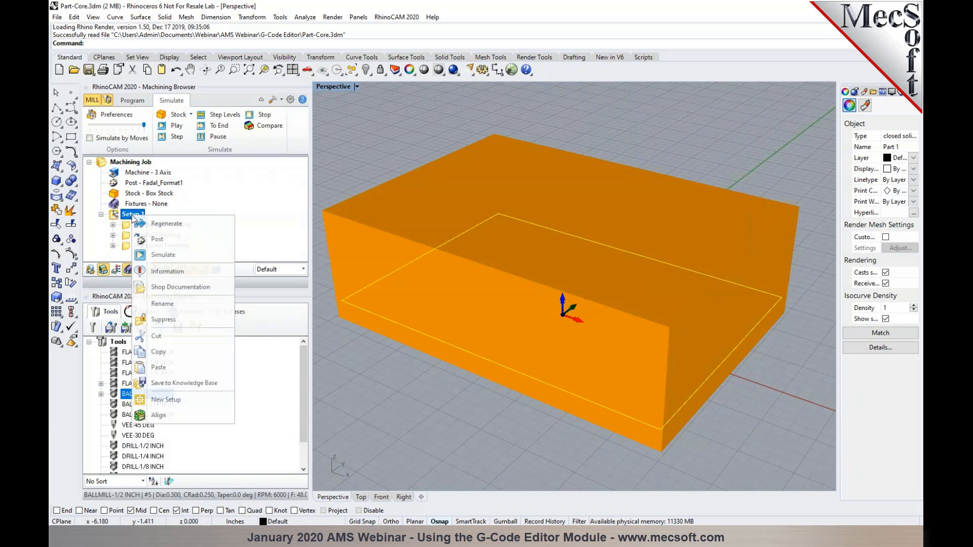
pyautogui.click(157, 239)
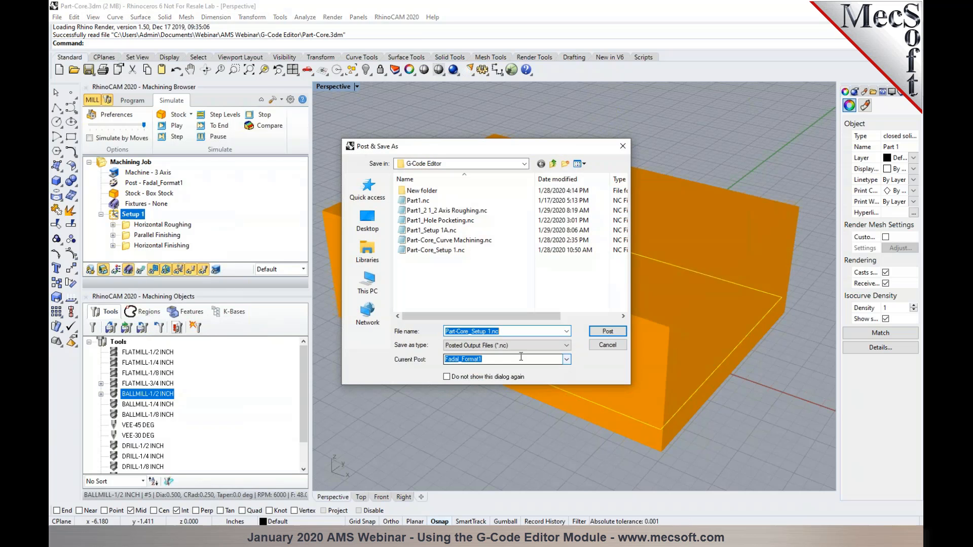
pyautogui.click(493, 331)
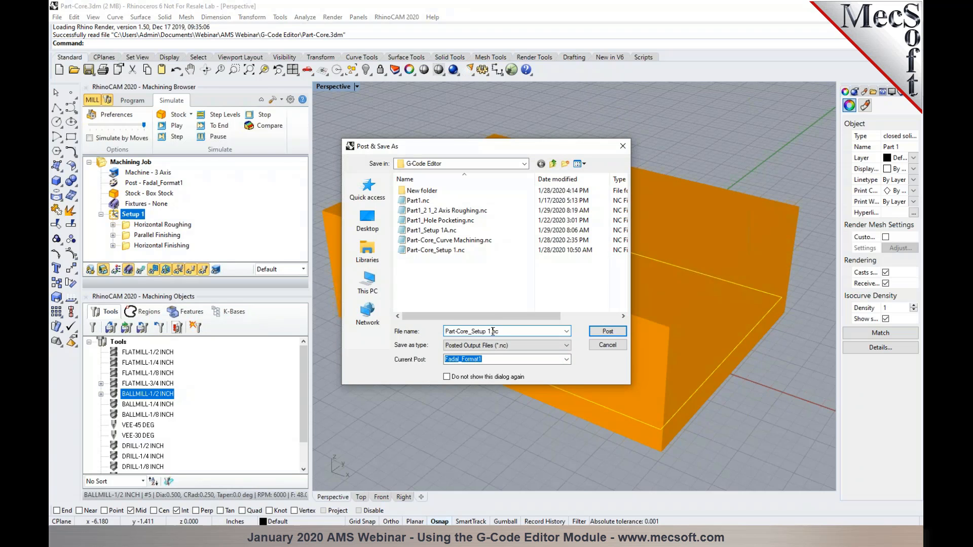
pyautogui.write('A')
pyautogui.click(592, 331)
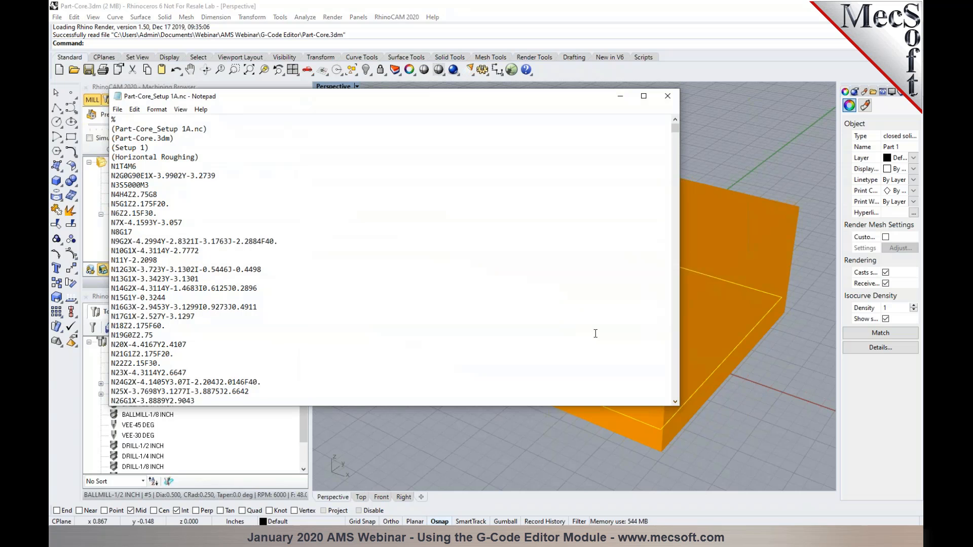
pyautogui.moveTo(677, 128)
pyautogui.mouseDown()
pyautogui.moveTo(676, 136)
pyautogui.moveTo(676, 126)
pyautogui.mouseUp()
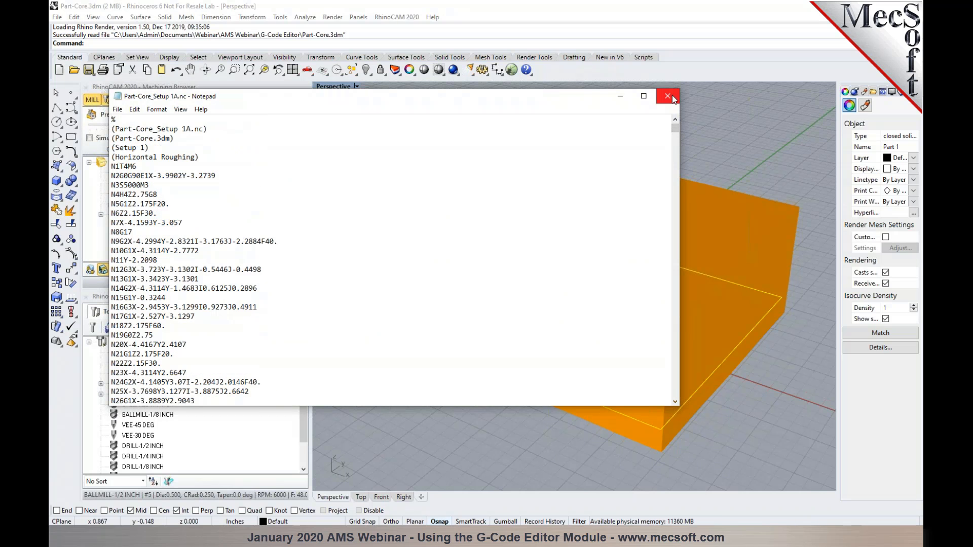
pyautogui.click(668, 97)
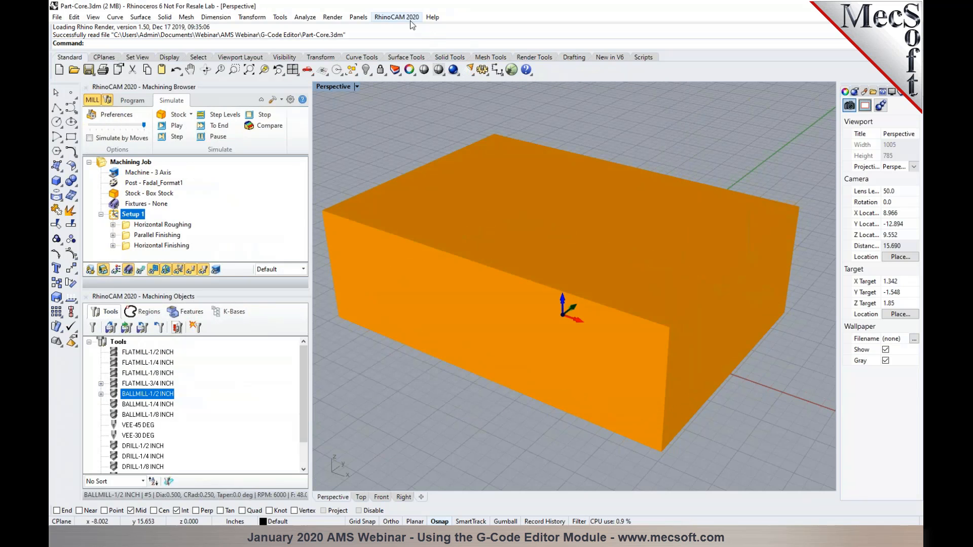
# - Switch RhinoCAM to the G-Code Editor module and load the posted file Part-Core_Setup 1A.nc
pyautogui.click(386, 17)
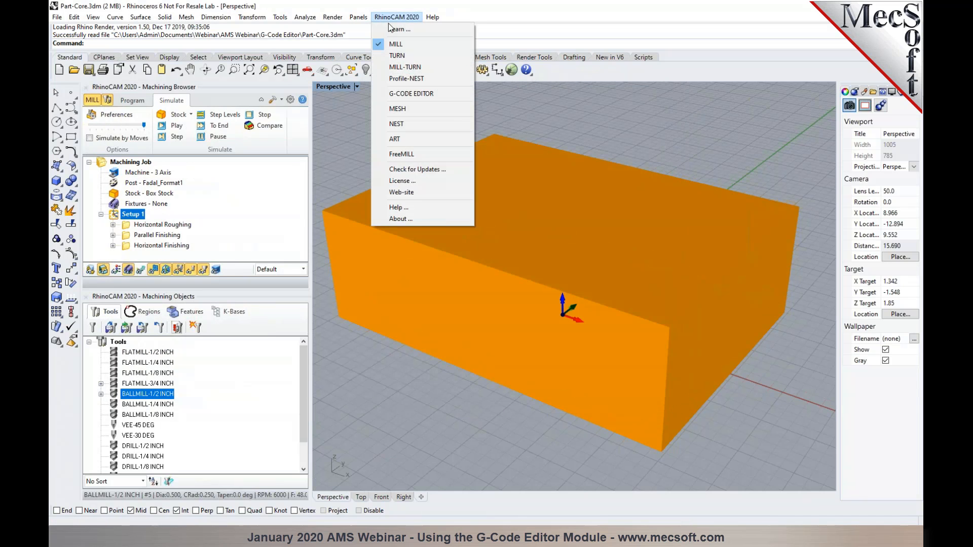
pyautogui.click(411, 94)
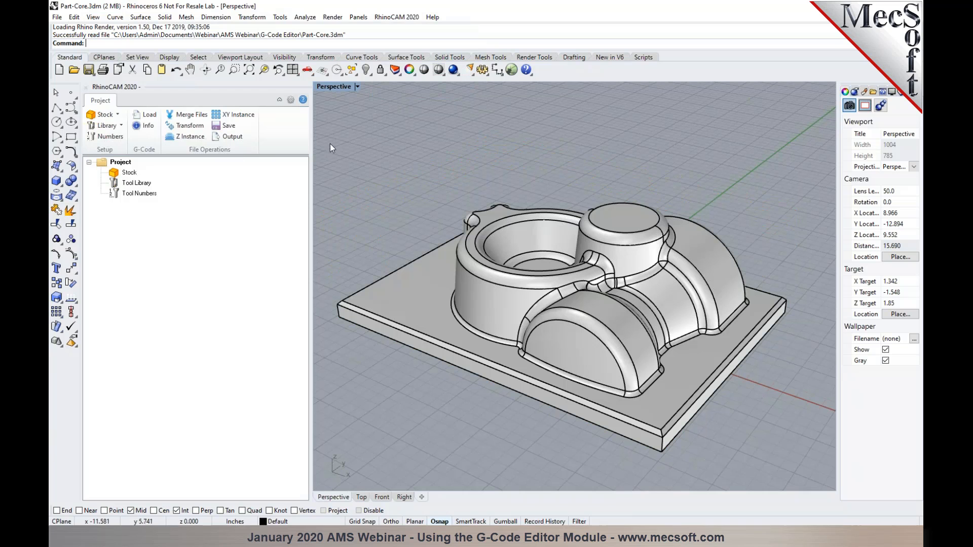
pyautogui.click(146, 114)
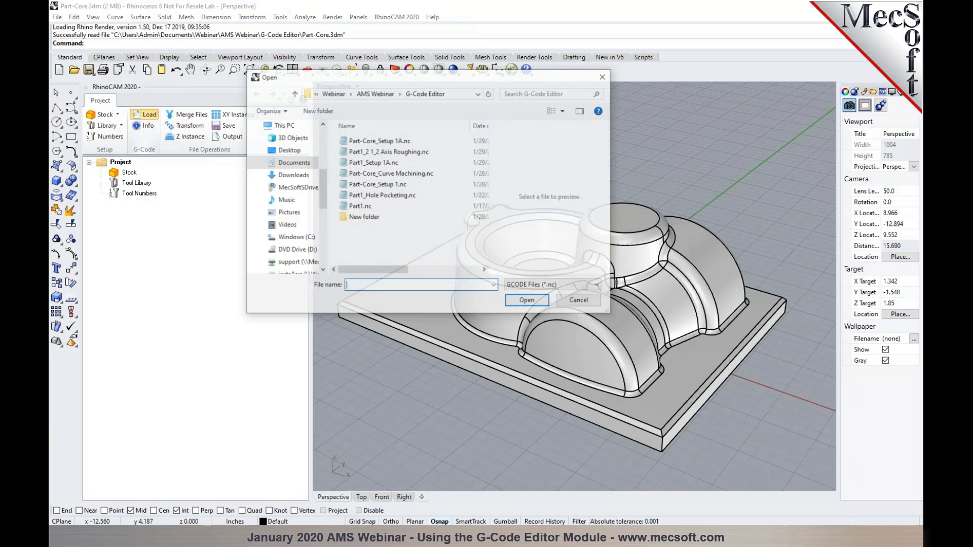
pyautogui.click(361, 142)
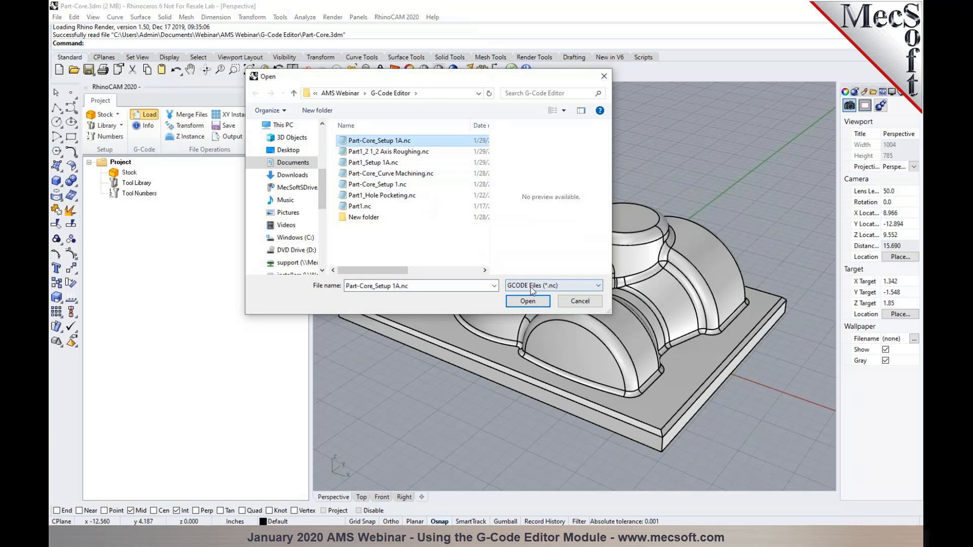
pyautogui.click(528, 301)
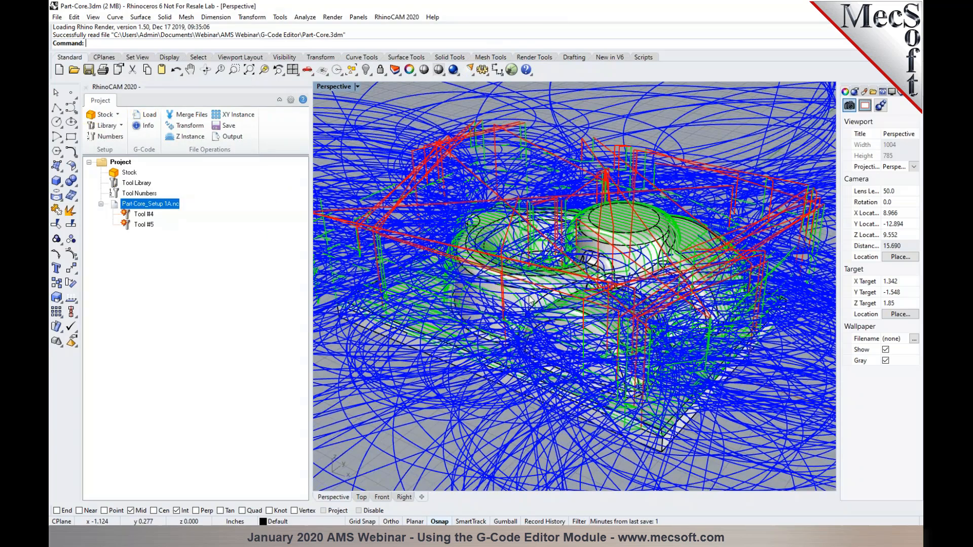
# - Set the circle center (I, J, K) interpretation to Absolute in the toolpath preferences and inspect the redrawn toolpath
pyautogui.scroll(-5, 539, 313)
pyautogui.scroll(-2, 540, 314)
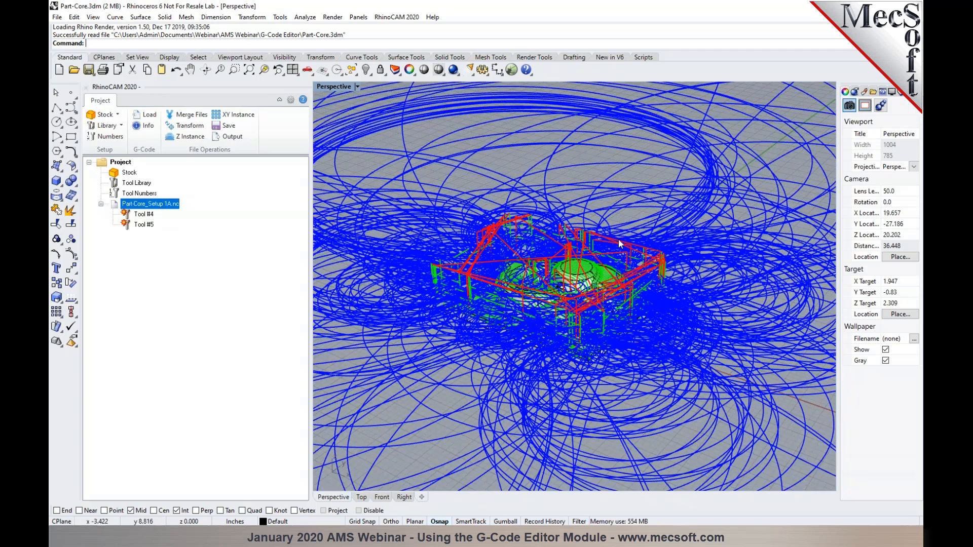
pyautogui.scroll(-10, 587, 313)
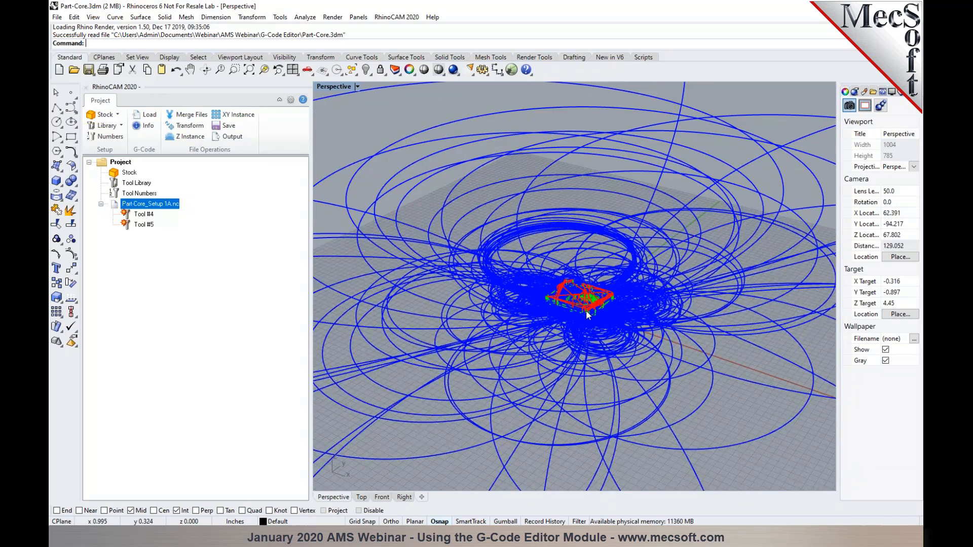
pyautogui.scroll(7, 586, 314)
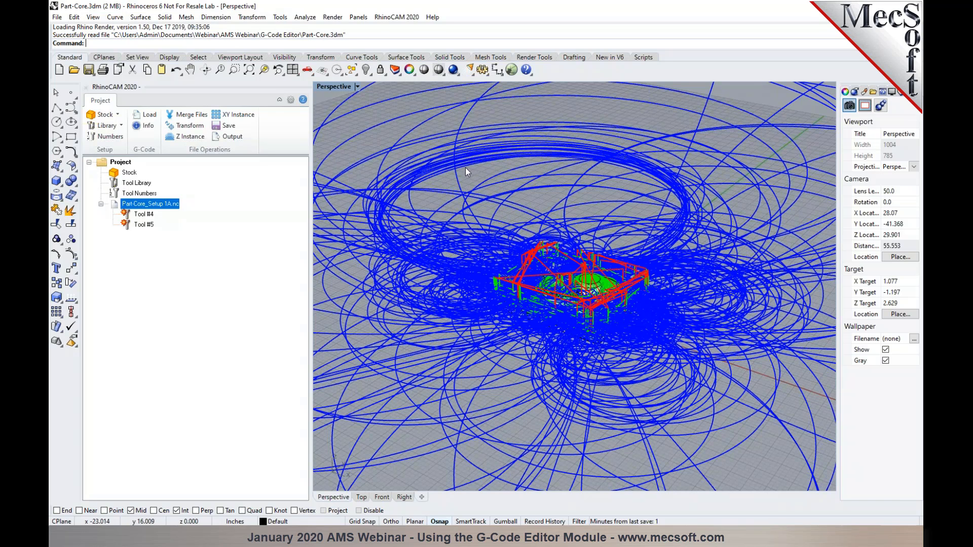
pyautogui.click(290, 100)
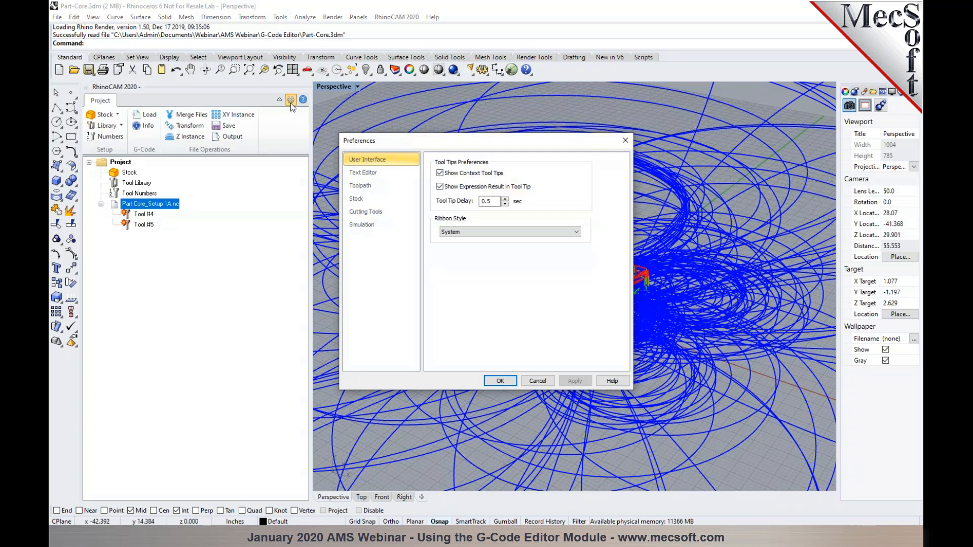
pyautogui.click(371, 187)
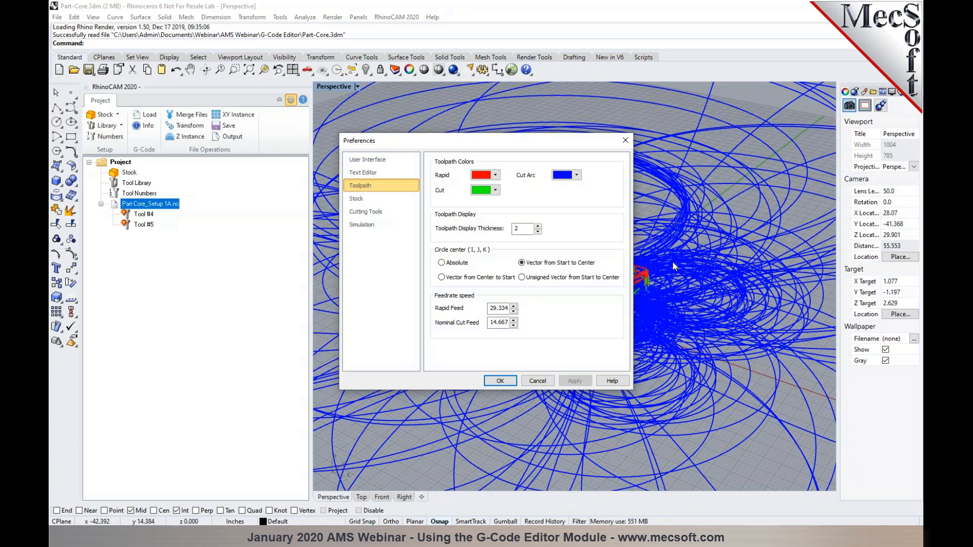
pyautogui.click(460, 266)
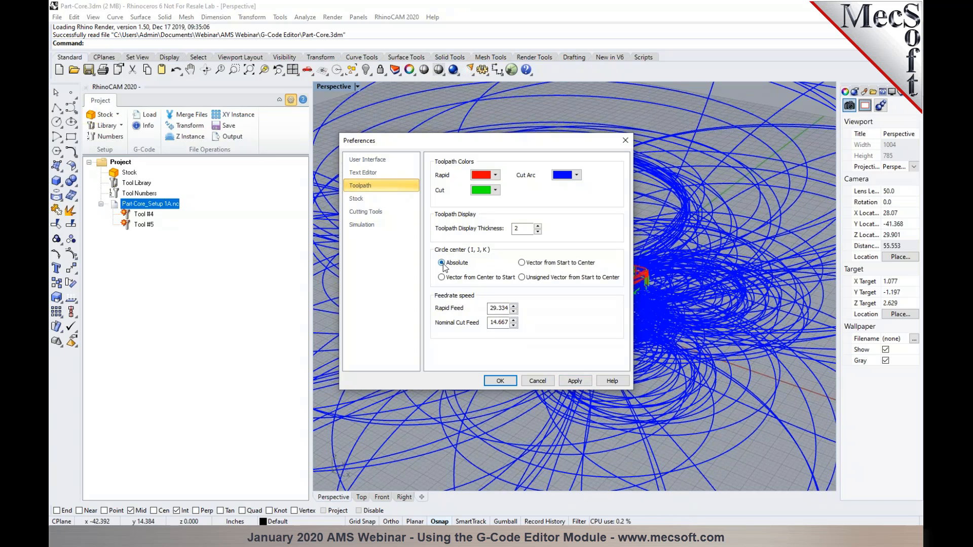
pyautogui.click(575, 382)
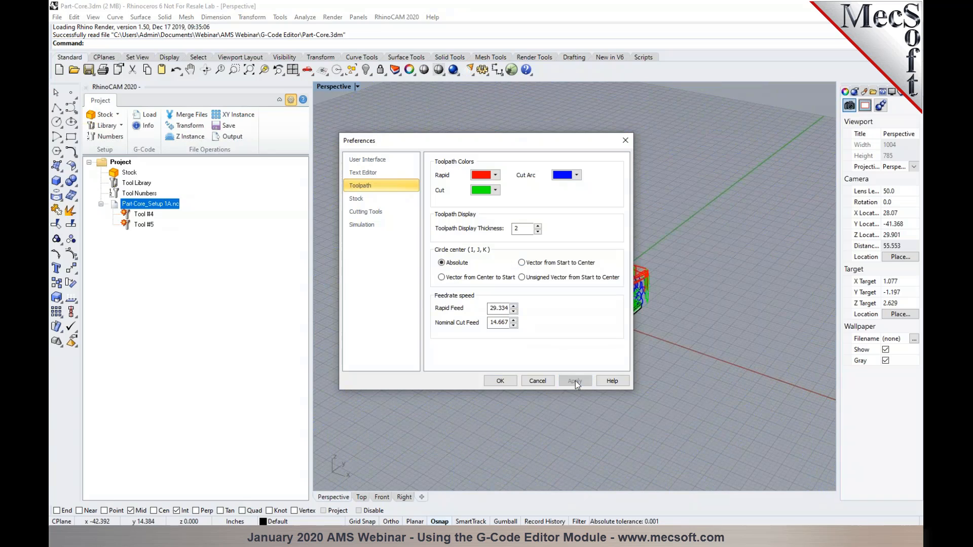
pyautogui.click(500, 381)
pyautogui.scroll(10, 558, 282)
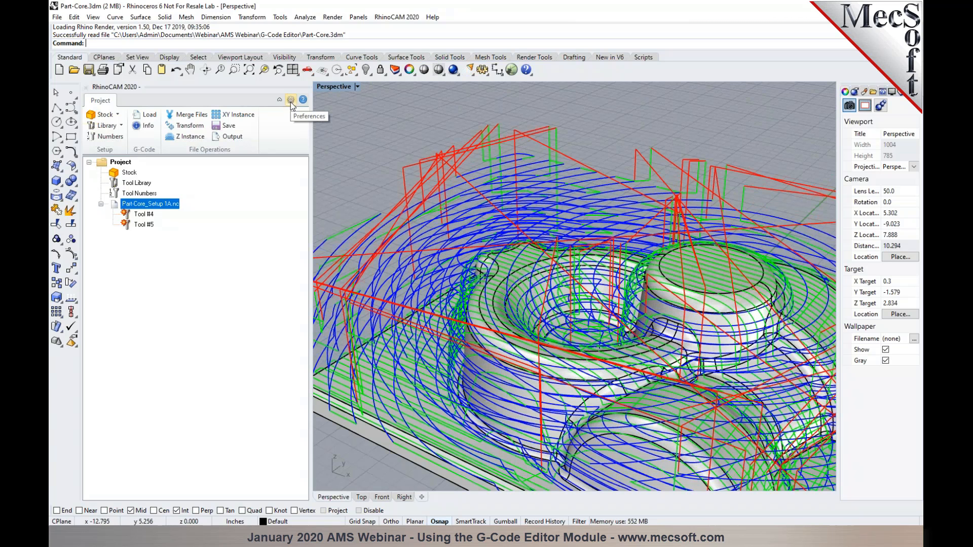
pyautogui.scroll(-2, 536, 224)
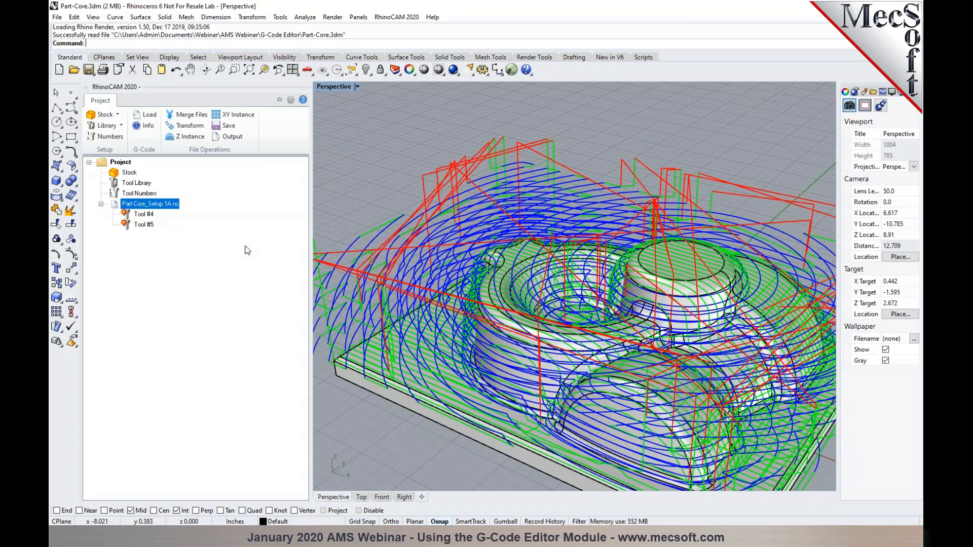
# - Load the tool library file ToolLibrary-2.csv into the project and accept its tool list
pyautogui.click(121, 125)
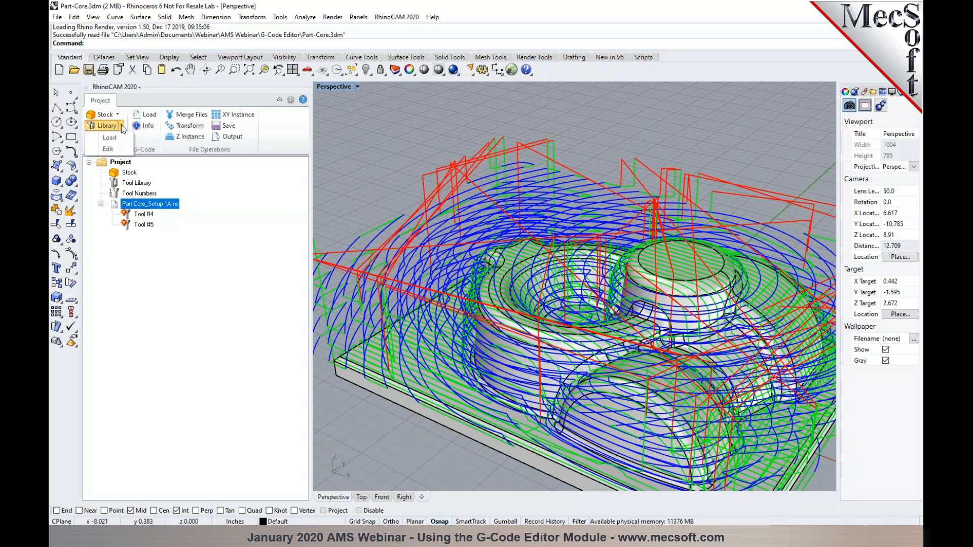
pyautogui.click(110, 139)
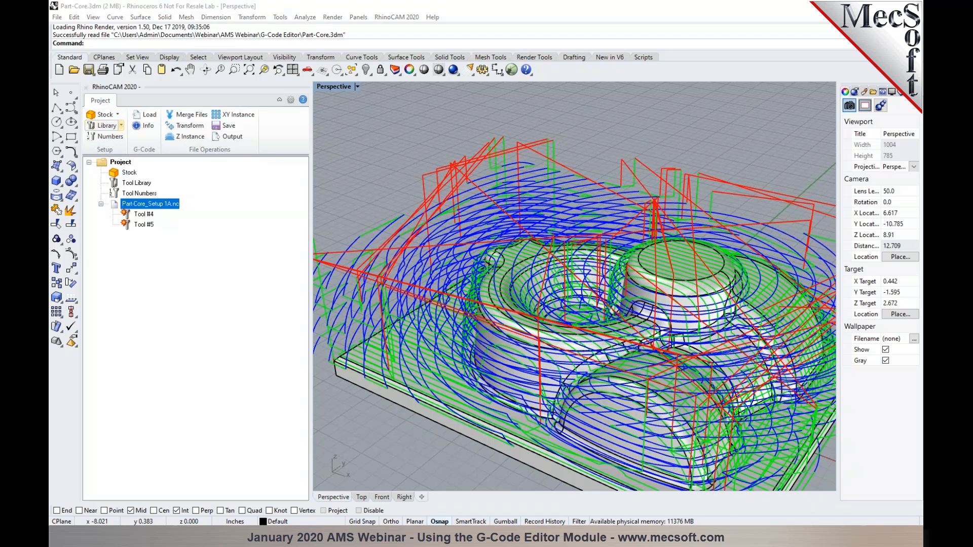
pyautogui.click(416, 151)
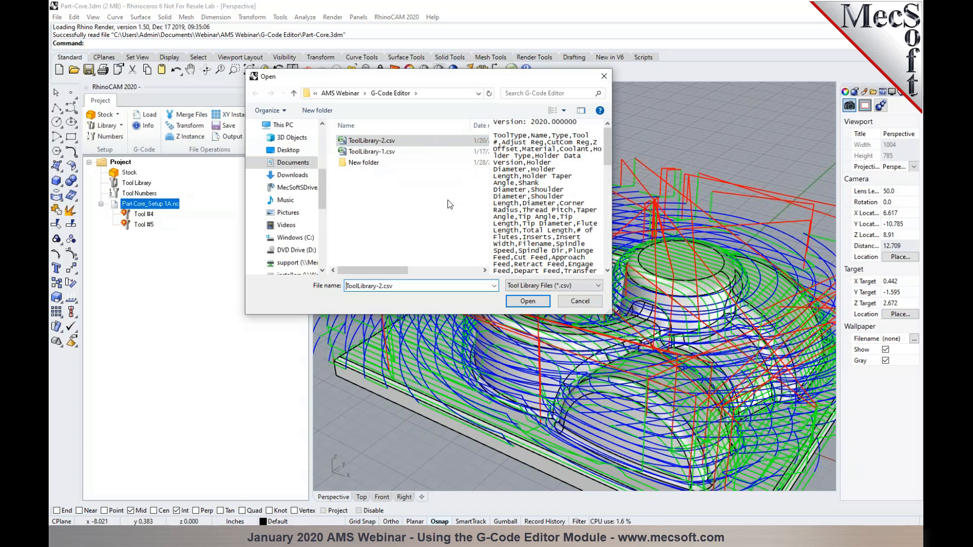
pyautogui.click(528, 301)
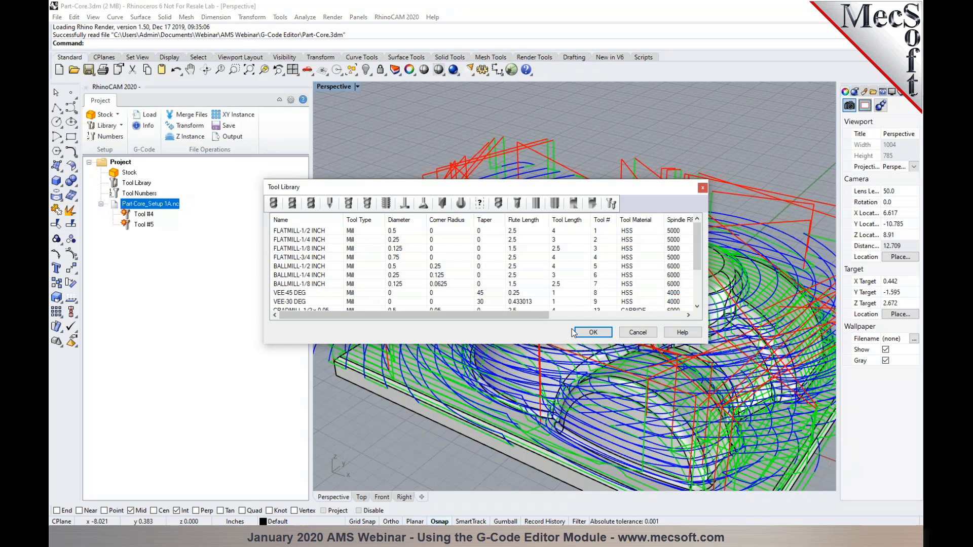
pyautogui.click(593, 332)
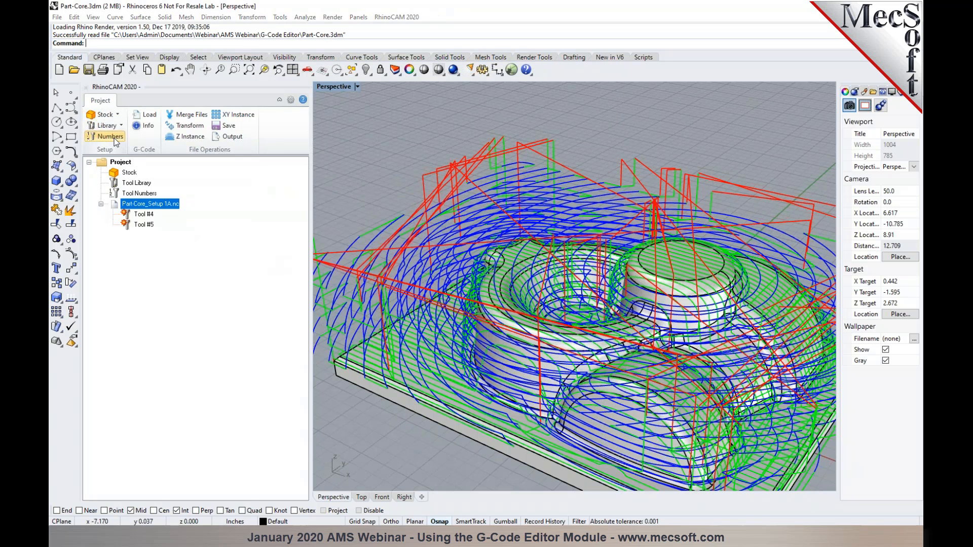
# - Add all library tools, from FLATMILL-1/2 INCH through DRILL-1/8 INCH, as numbered stations in the tool crib
pyautogui.click(107, 136)
pyautogui.click(332, 332)
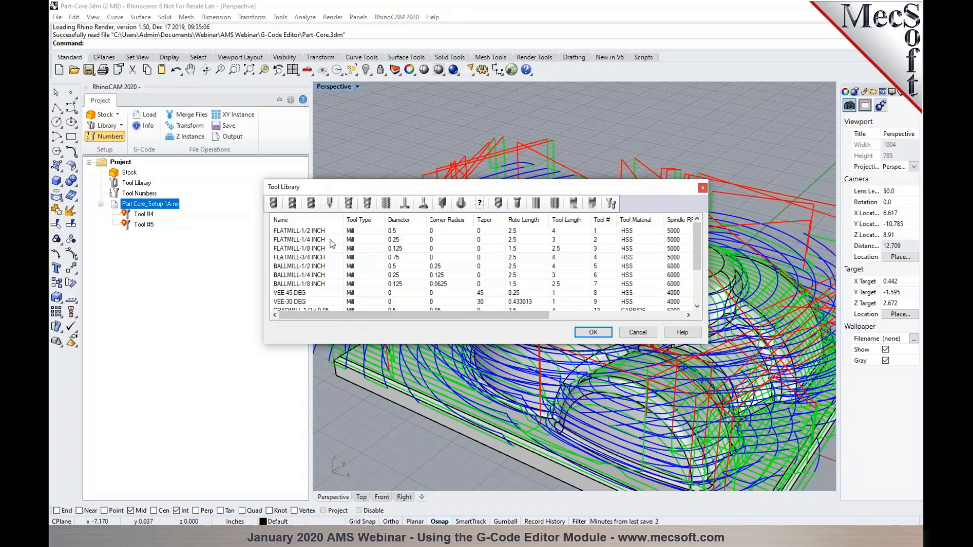
pyautogui.scroll(-3, 328, 299)
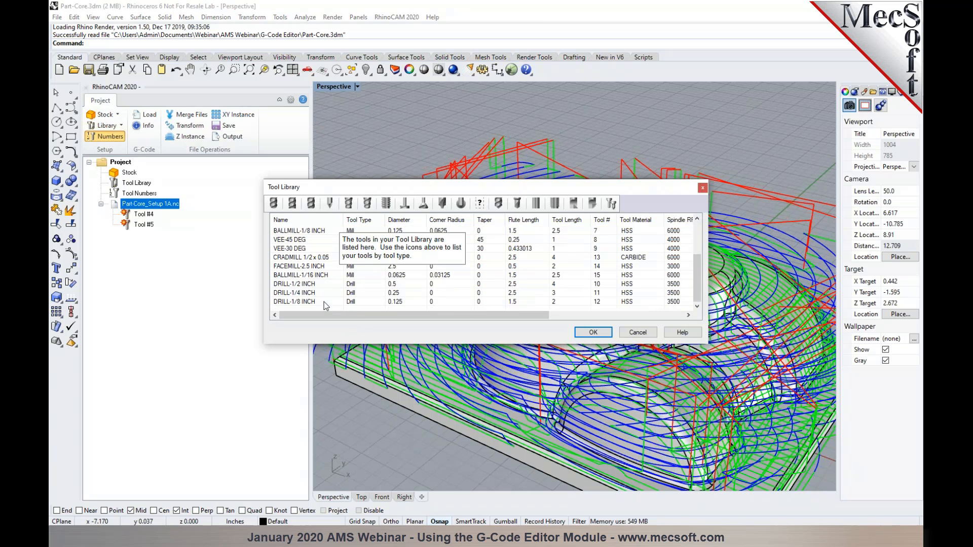
pyautogui.keyDown('shift'); pyautogui.click(324, 302); pyautogui.keyUp('shift')
pyautogui.click(596, 333)
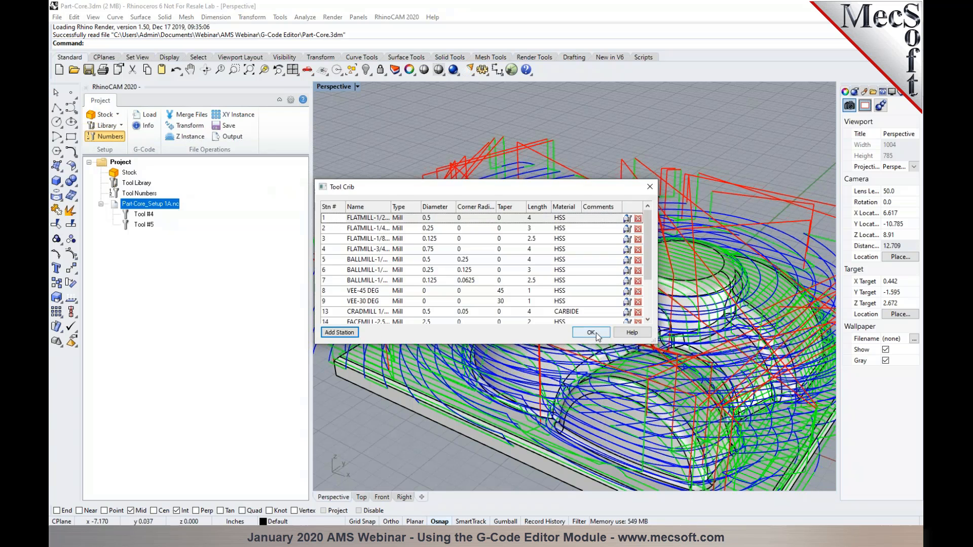
pyautogui.click(595, 333)
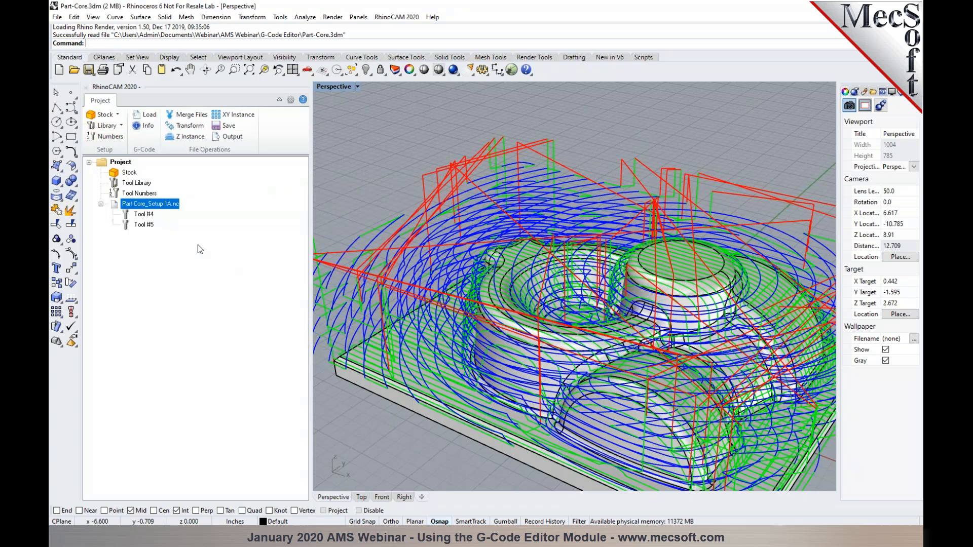
# - Examine the toolpaths of Tool #4 and Tool #5 separately, and show the complete Part-Core_Setup 1A.nc toolpath
pyautogui.click(143, 215)
pyautogui.click(140, 223)
pyautogui.click(141, 215)
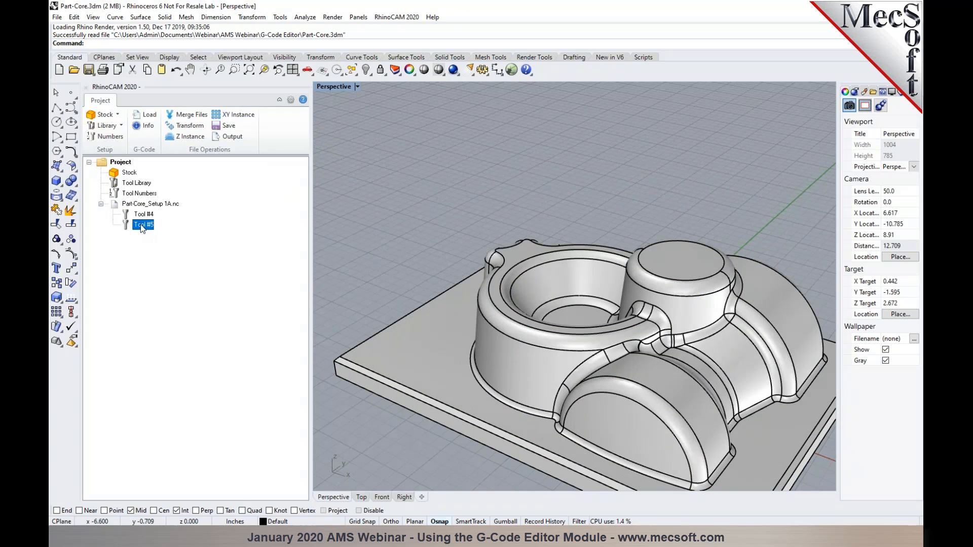
pyautogui.click(142, 205)
pyautogui.scroll(-5, 483, 274)
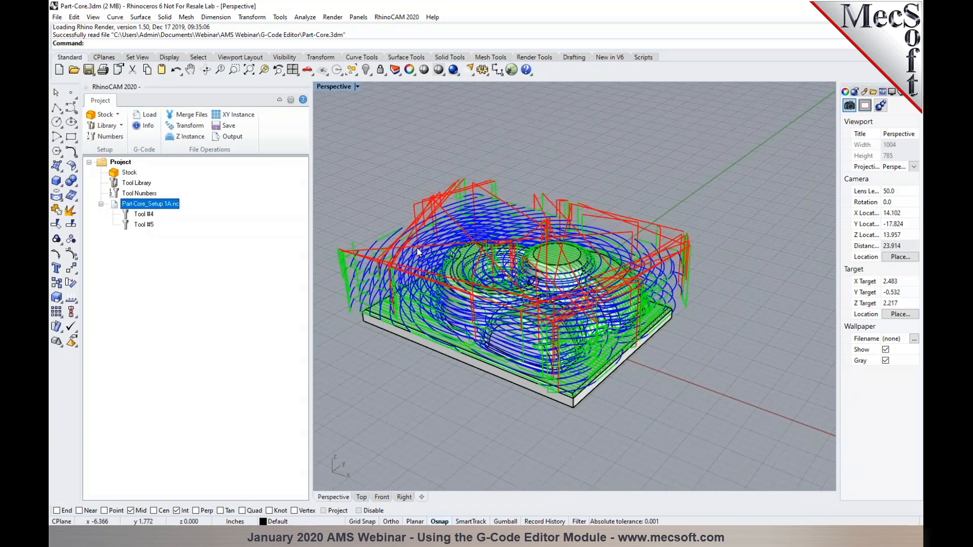
pyautogui.scroll(3, 482, 272)
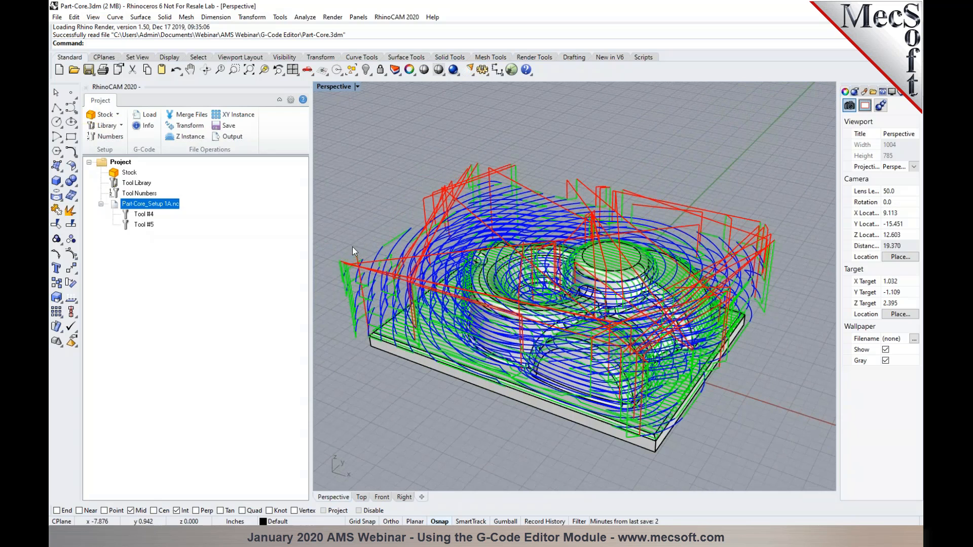
# - Simulate Part-Core_Setup 1A.nc without stock at about half speed, stop the simulation, and return to the project
pyautogui.rightClick(166, 205)
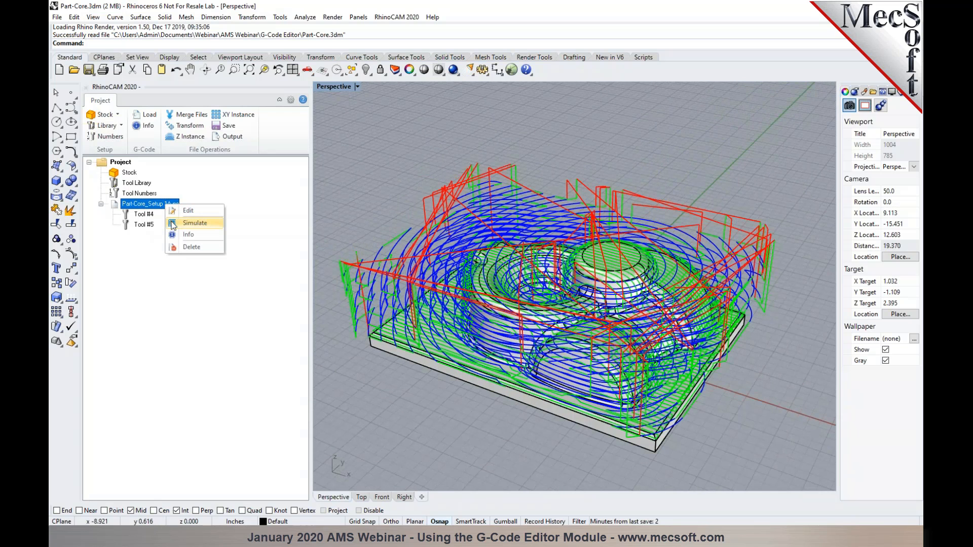
pyautogui.click(191, 224)
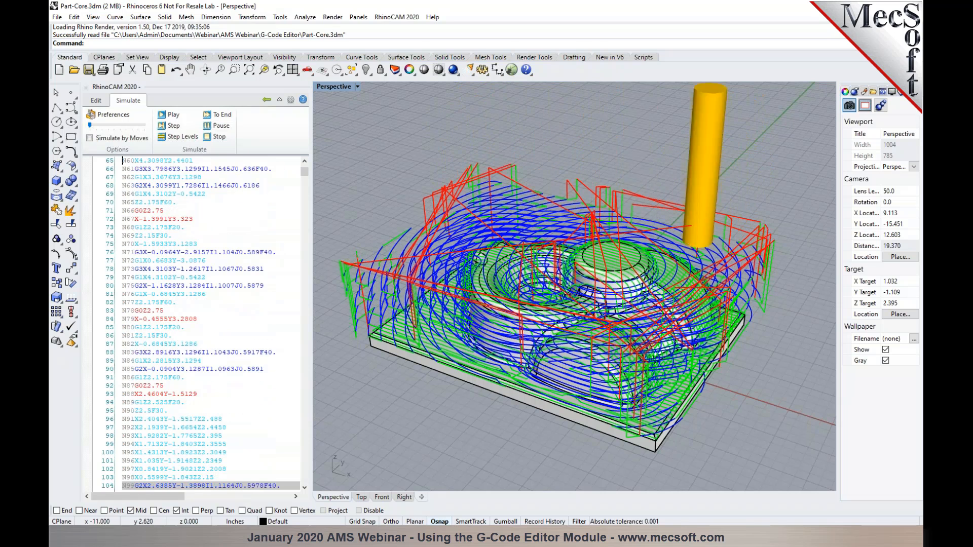
pyautogui.moveTo(91, 125); pyautogui.dragTo(114, 125)
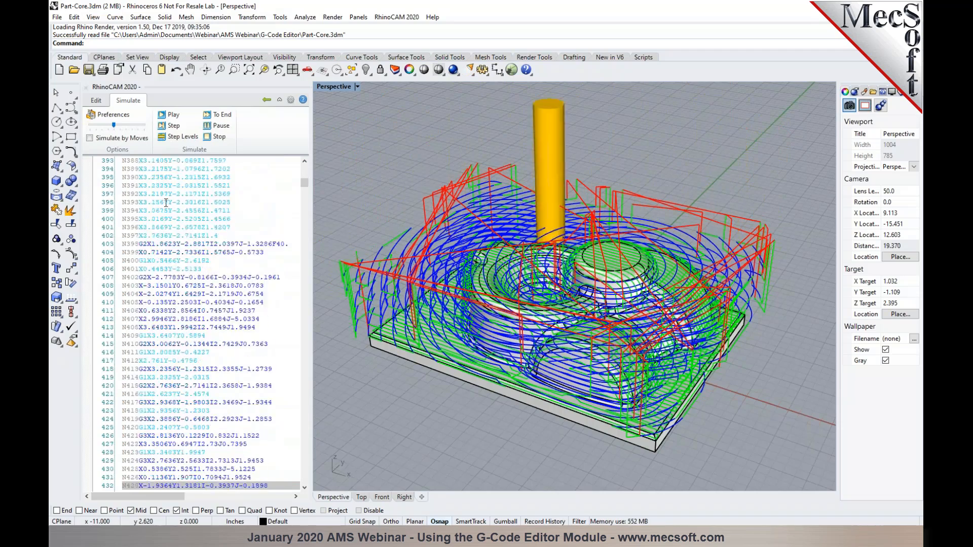
pyautogui.click(217, 137)
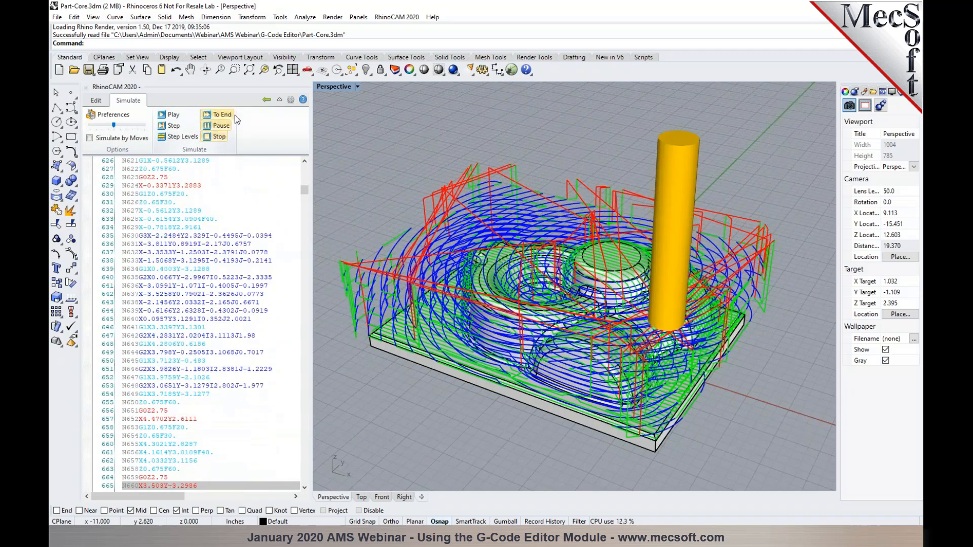
pyautogui.click(267, 101)
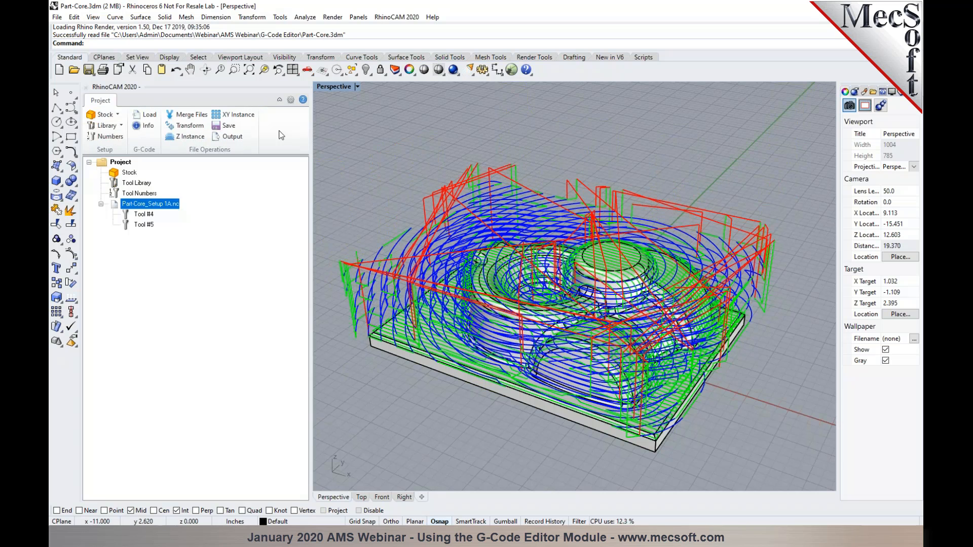
# - Create a part box stock around the Part-Core model with the +Z Only offset direction and a raised Z offset
pyautogui.click(115, 114)
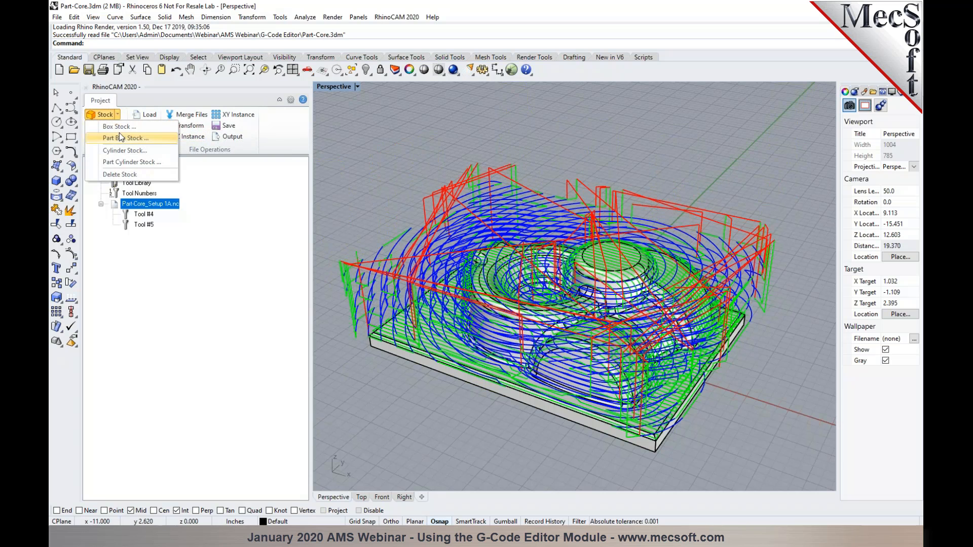
pyautogui.click(119, 137)
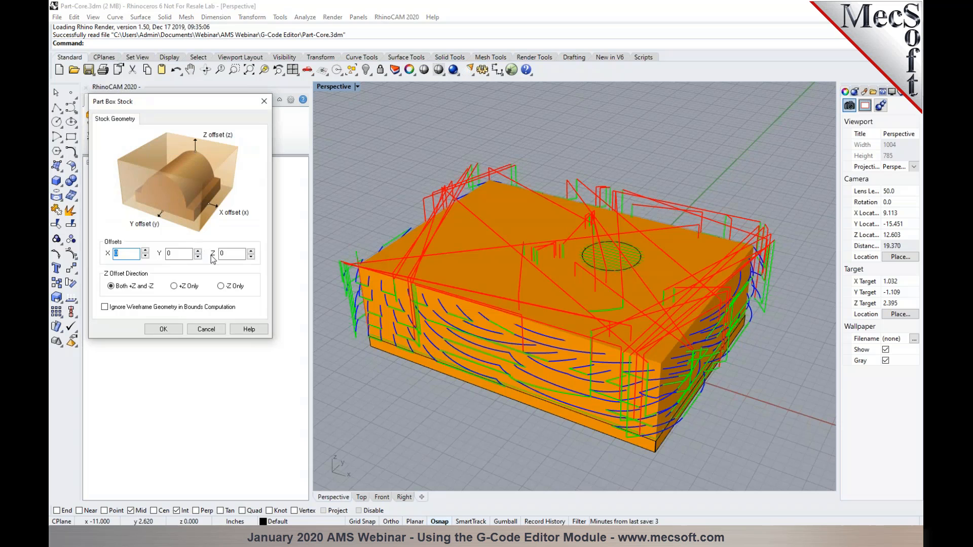
pyautogui.click(185, 286)
pyautogui.click(252, 251)
pyautogui.click(176, 330)
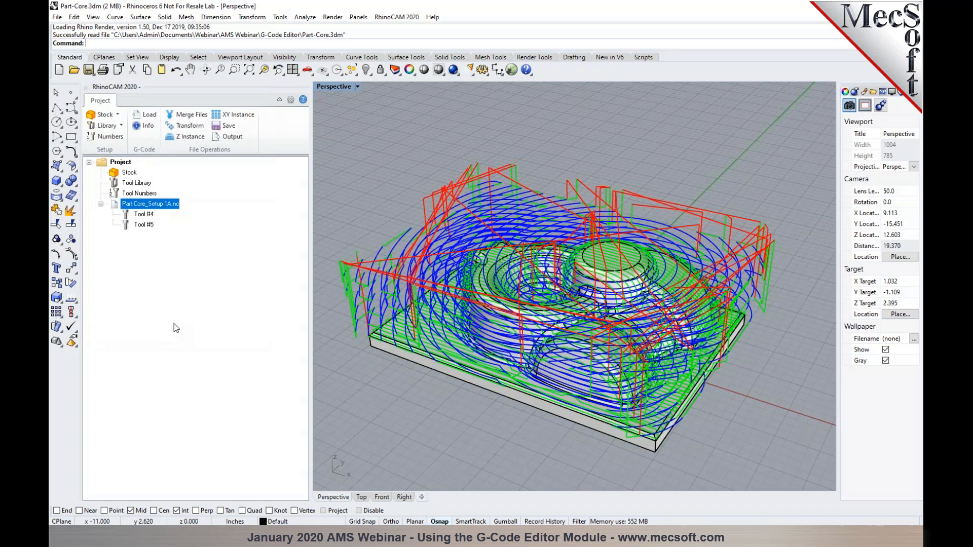
# - Simulate the Part-Core_Setup 1A.nc code on the part box stock
pyautogui.rightClick(148, 205)
pyautogui.click(158, 224)
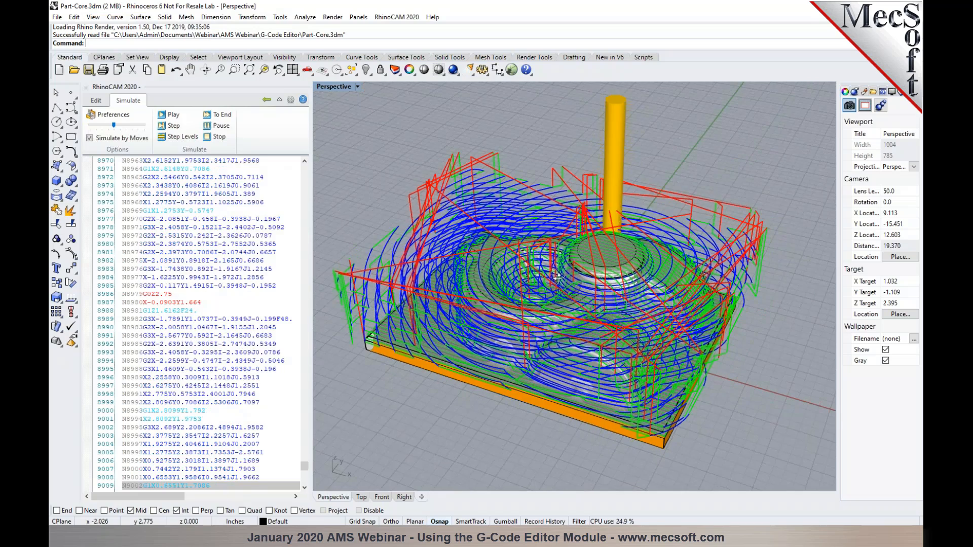
pyautogui.scroll(2, 523, 287)
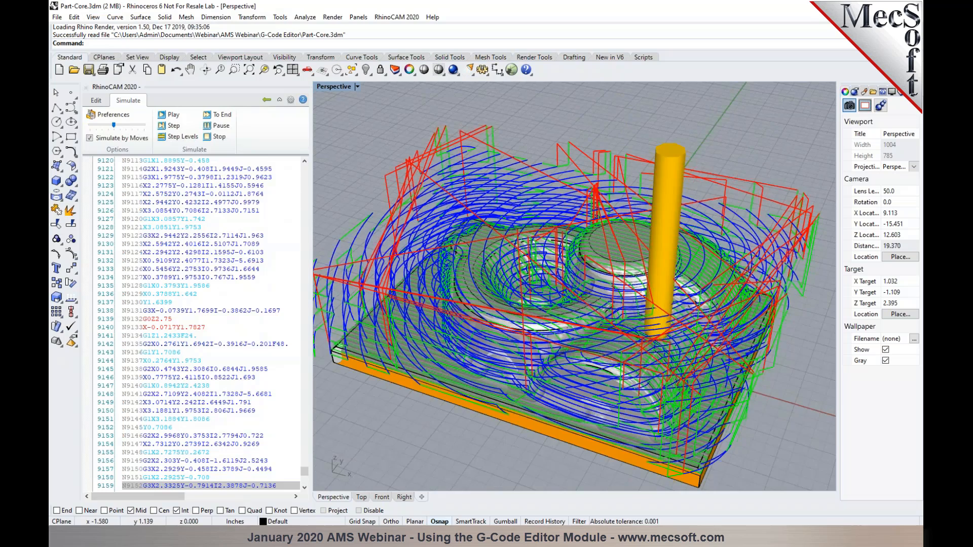
pyautogui.scroll(2, 535, 294)
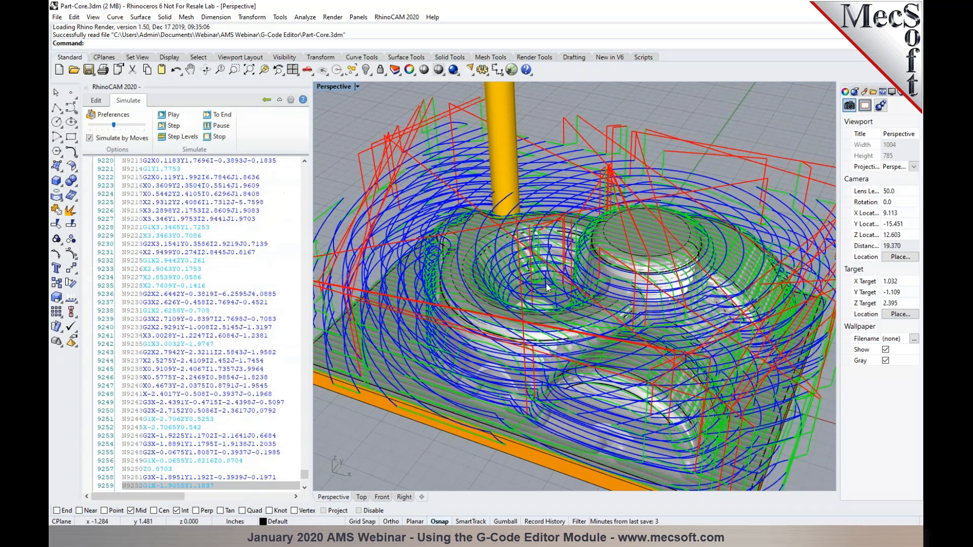
pyautogui.scroll(-2, 578, 292)
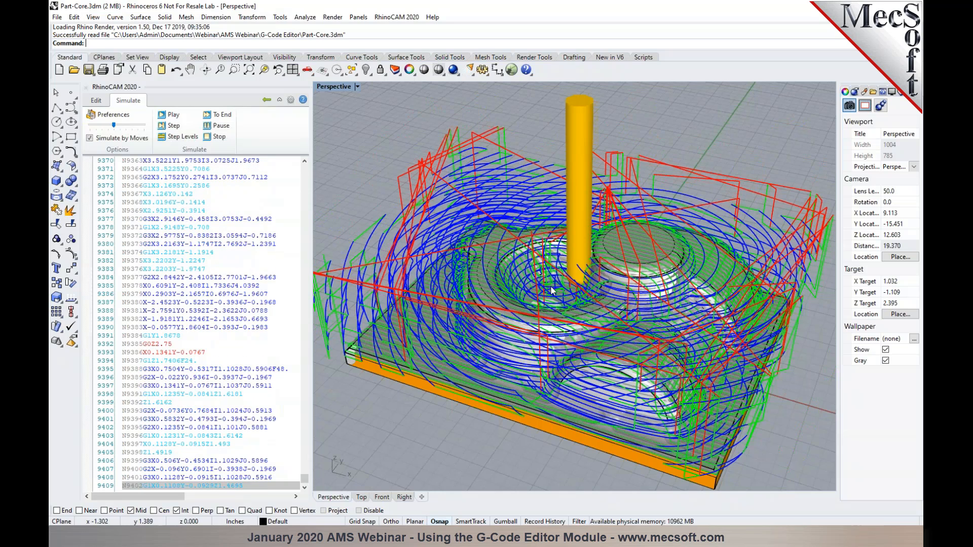
# - Examine the simulated stock up close around the tool and the bottom of the round pocket
pyautogui.moveTo(556, 296); pyautogui.dragTo(562, 303, button='right')
pyautogui.scroll(10, 561, 308)
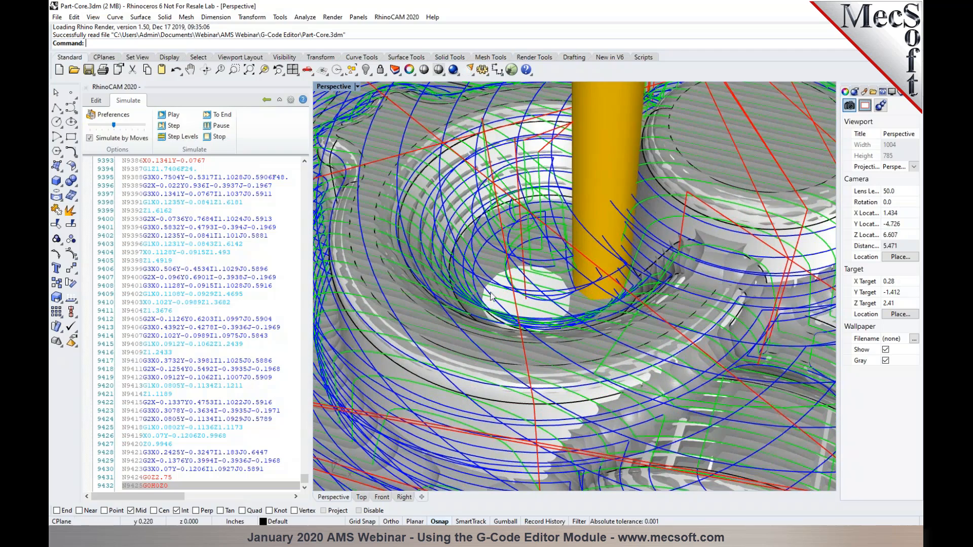
pyautogui.scroll(-6, 593, 315)
pyautogui.scroll(10, 593, 315)
pyautogui.moveTo(536, 252); pyautogui.dragTo(583, 329, button='right')
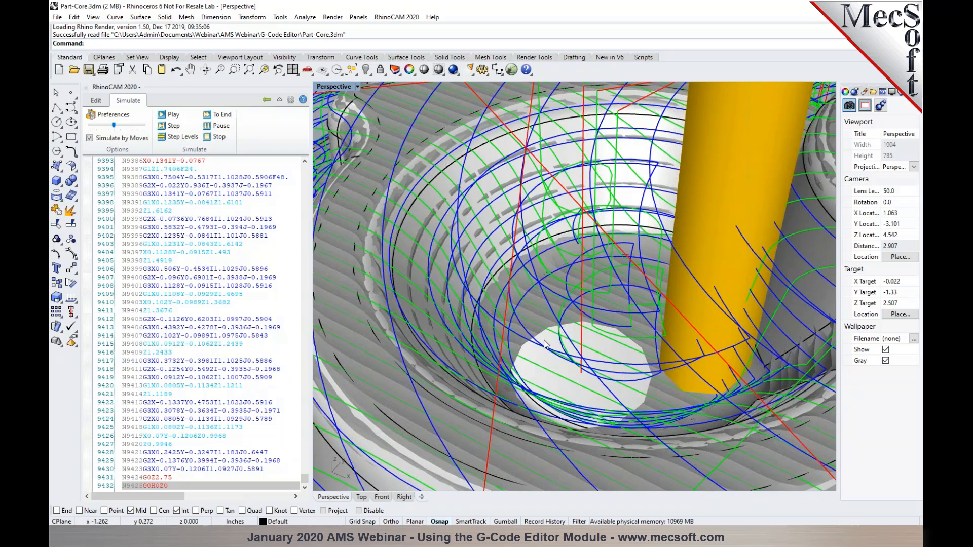
pyautogui.scroll(-8, 561, 256)
pyautogui.moveTo(561, 256); pyautogui.dragTo(583, 228, button='right')
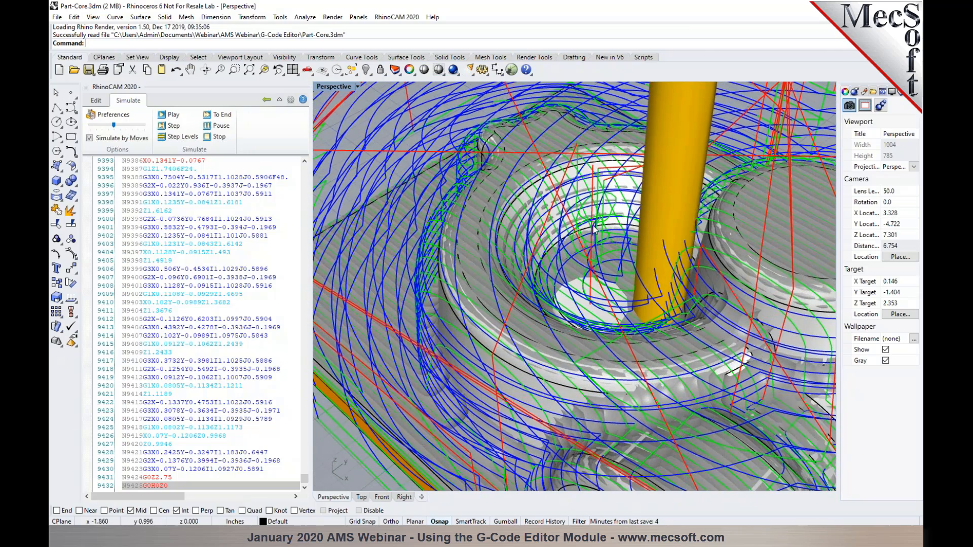
pyautogui.scroll(-4, 585, 292)
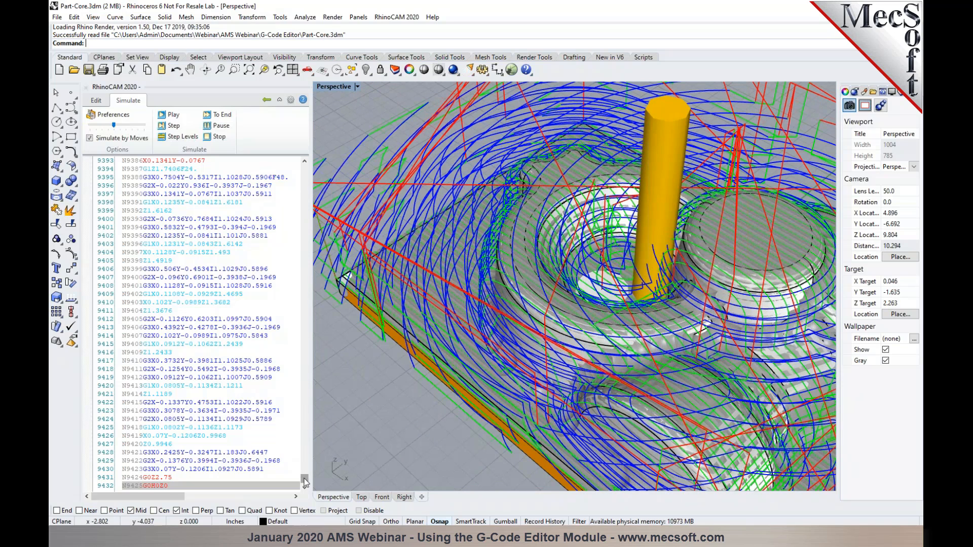
# - Remove Z0 from block N9425 near the end of the program, leaving G0H0
pyautogui.scroll(-2, 306, 483)
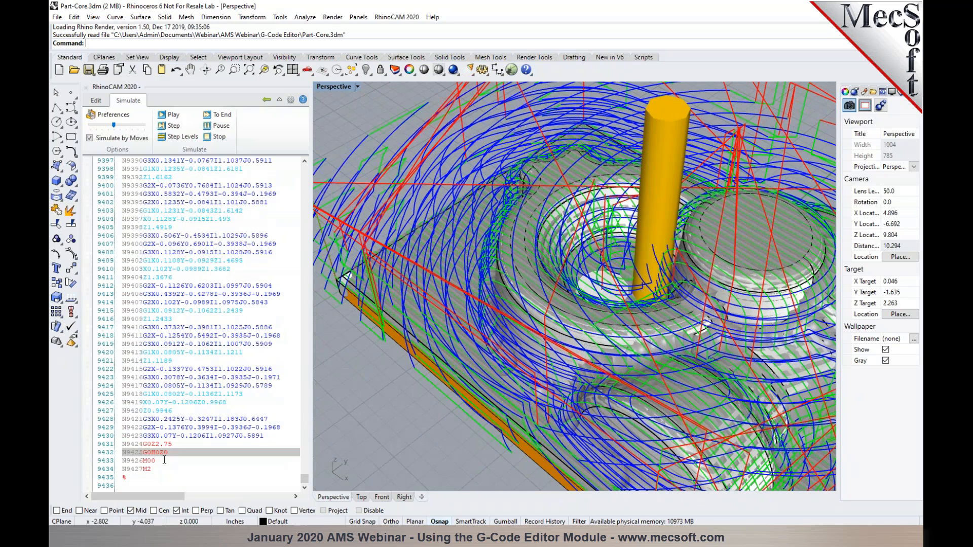
pyautogui.click(169, 452)
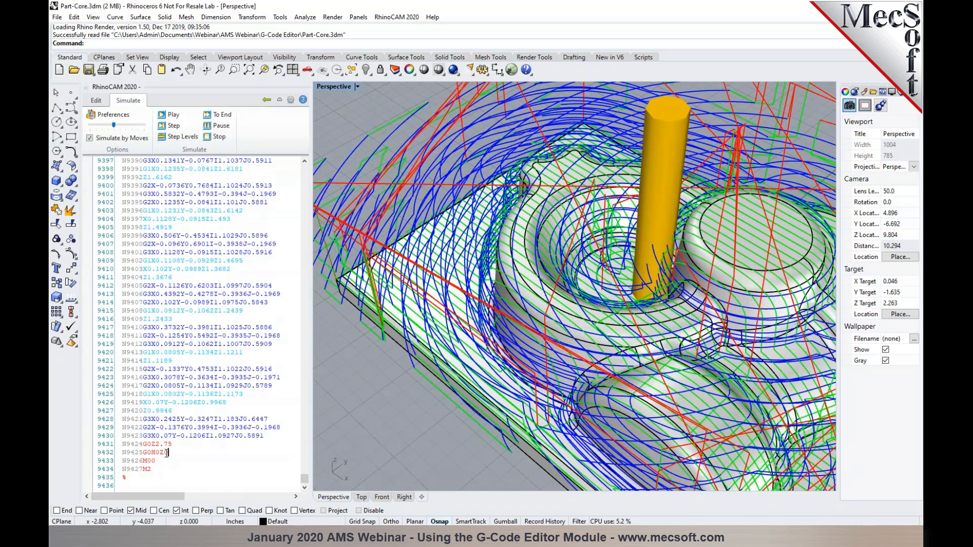
pyautogui.moveTo(165, 453); pyautogui.dragTo(161, 453)
pyautogui.click(186, 454)
pyautogui.press('BackSpace')
pyautogui.press('BackSpace')
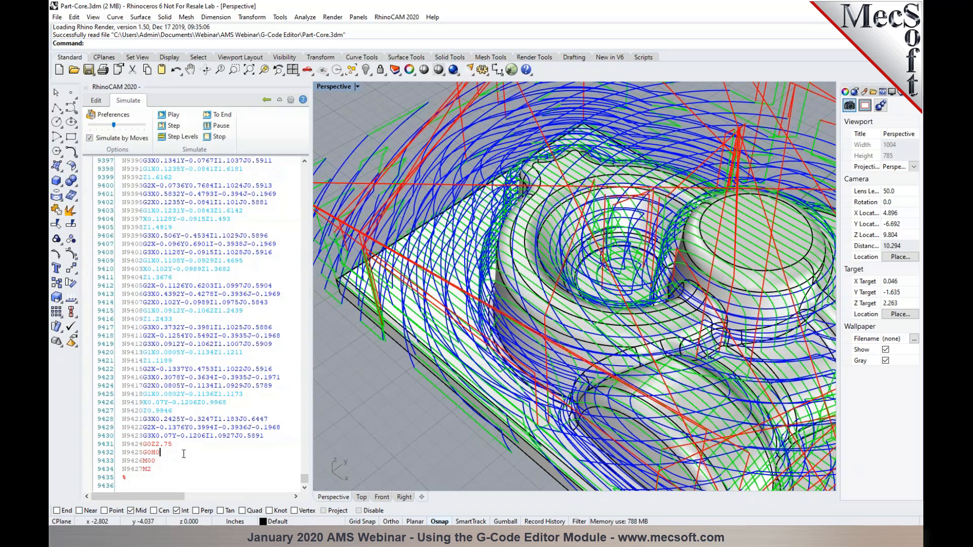
# - Find the next tool change from the program start and remove Z0 from block N936 under Parallel Finishing, leaving G0H0
pyautogui.moveTo(304, 480); pyautogui.dragTo(302, 473)
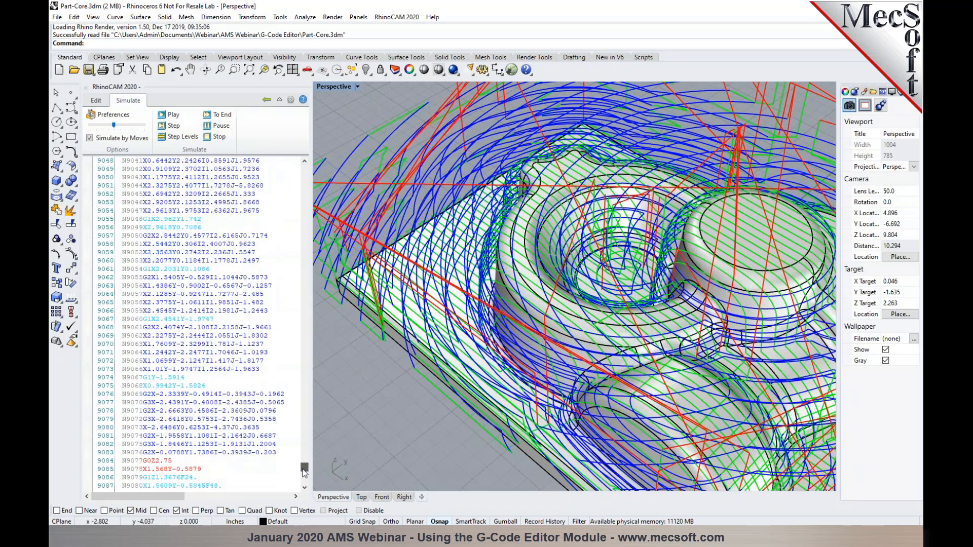
pyautogui.moveTo(304, 472); pyautogui.dragTo(304, 170)
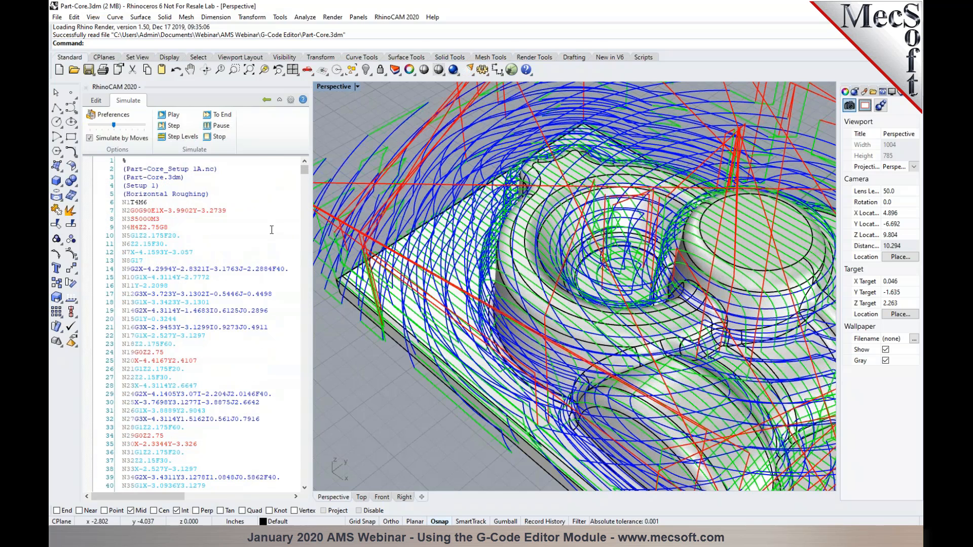
pyautogui.scroll(-7, 275, 223)
pyautogui.scroll(-15, 260, 243)
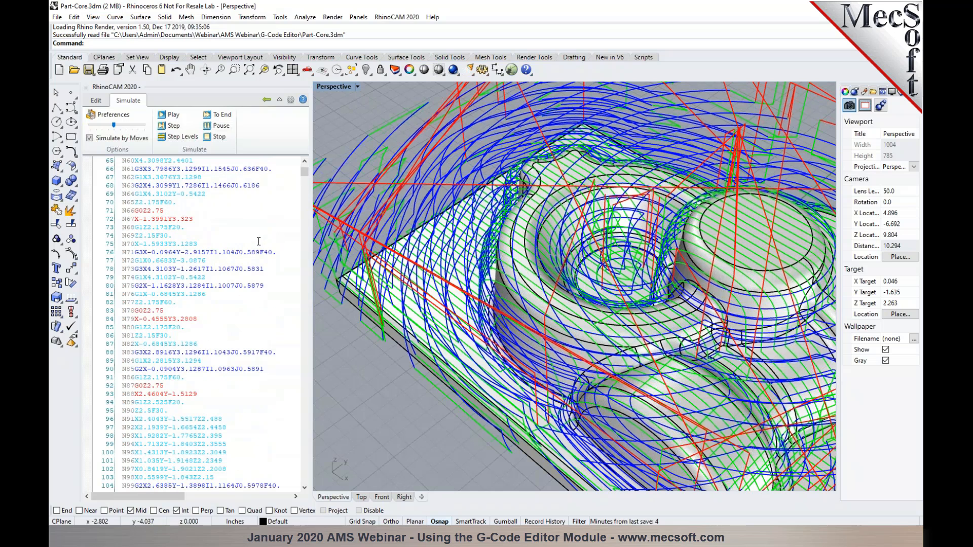
pyautogui.scroll(-20, 258, 241)
pyautogui.scroll(20, 259, 241)
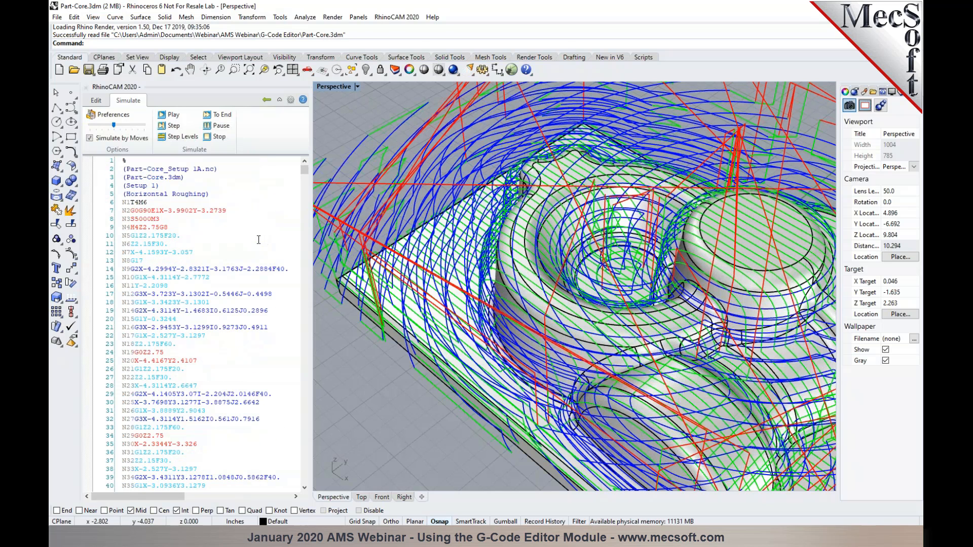
pyautogui.click(172, 228)
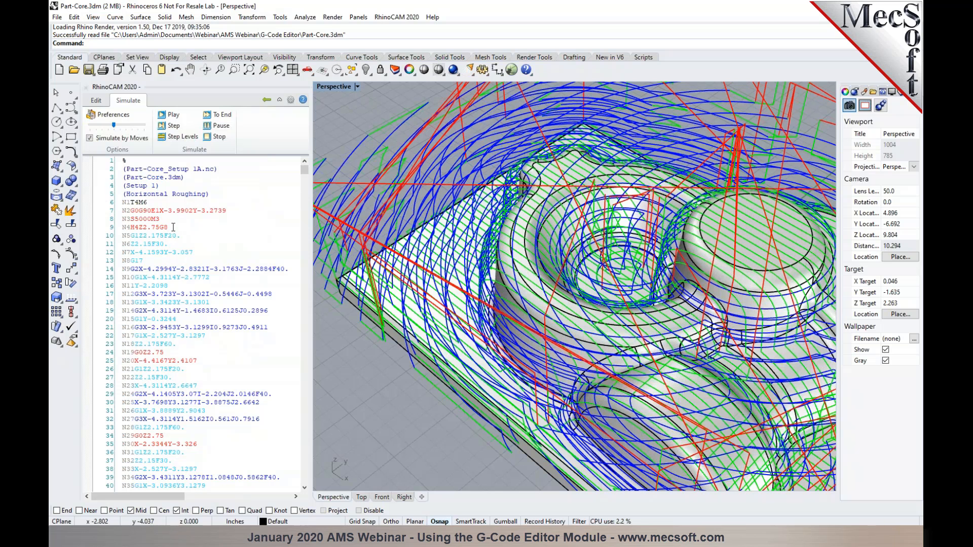
pyautogui.rightClick(172, 228)
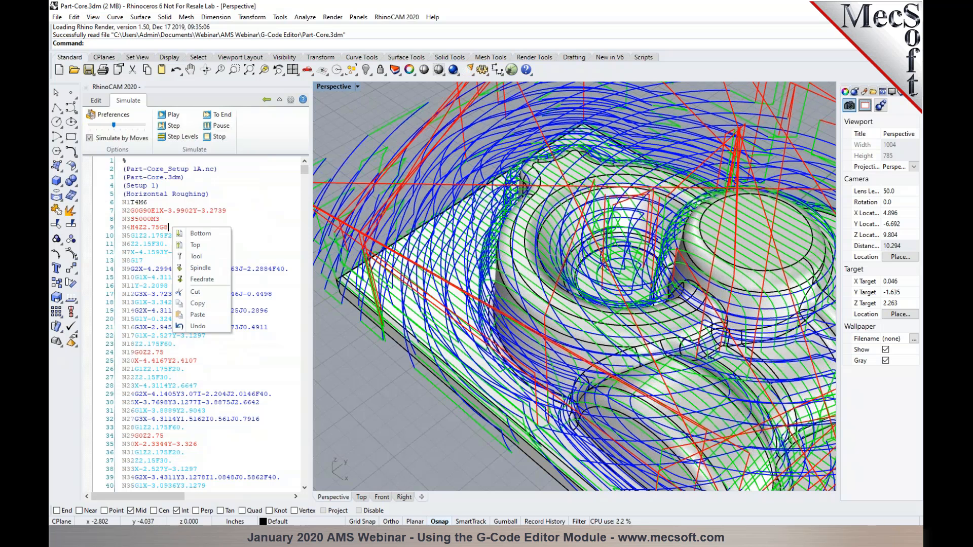
pyautogui.click(195, 256)
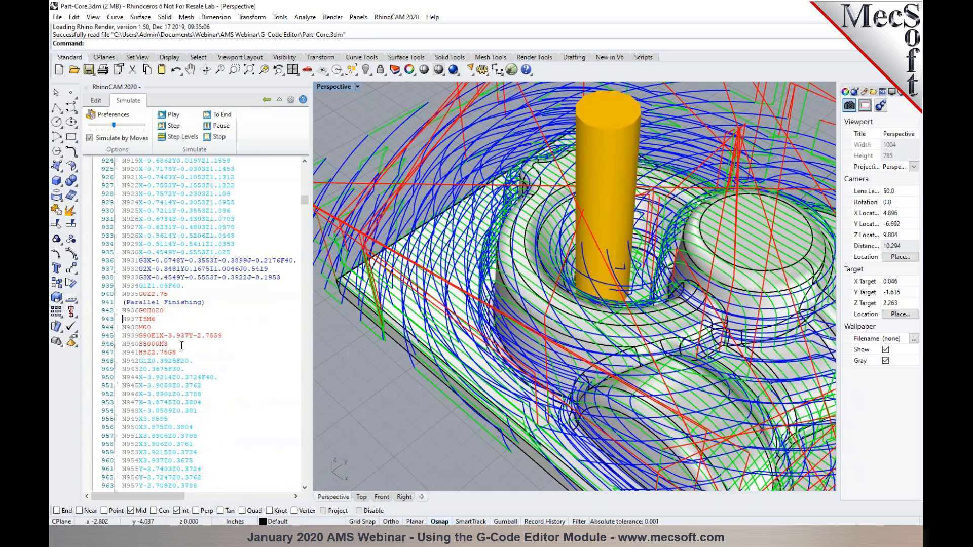
pyautogui.click(170, 313)
pyautogui.press('BackSpace')
pyautogui.press('BackSpace')
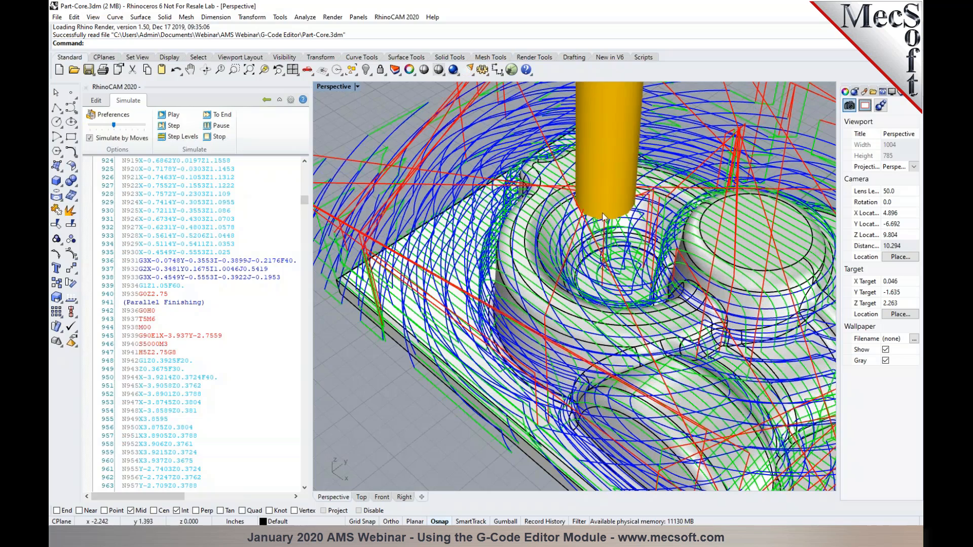
# - Run the simulation of the corrected code again from the first line of the program
pyautogui.moveTo(614, 281); pyautogui.dragTo(598, 227, button='right')
pyautogui.scroll(-5, 606, 241)
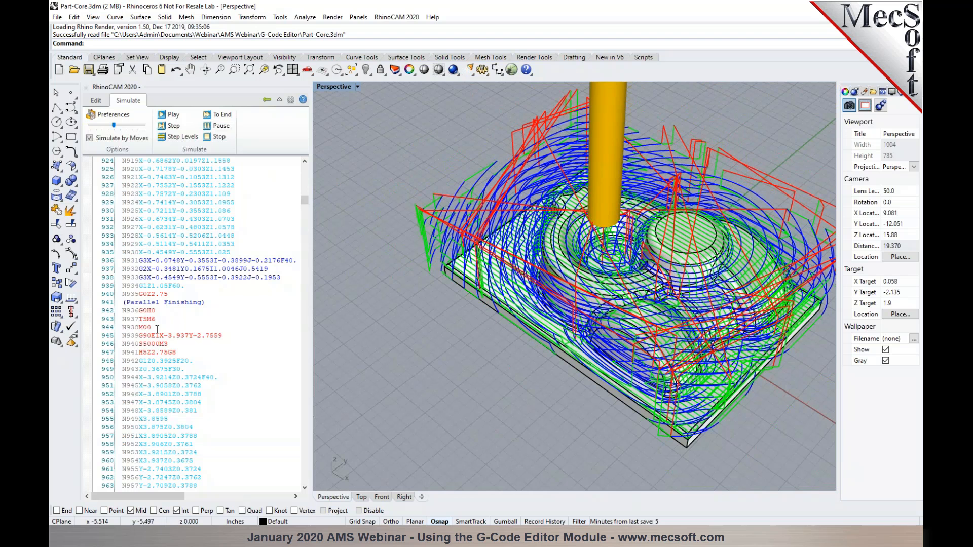
pyautogui.moveTo(304, 200); pyautogui.dragTo(313, 156)
pyautogui.click(212, 159)
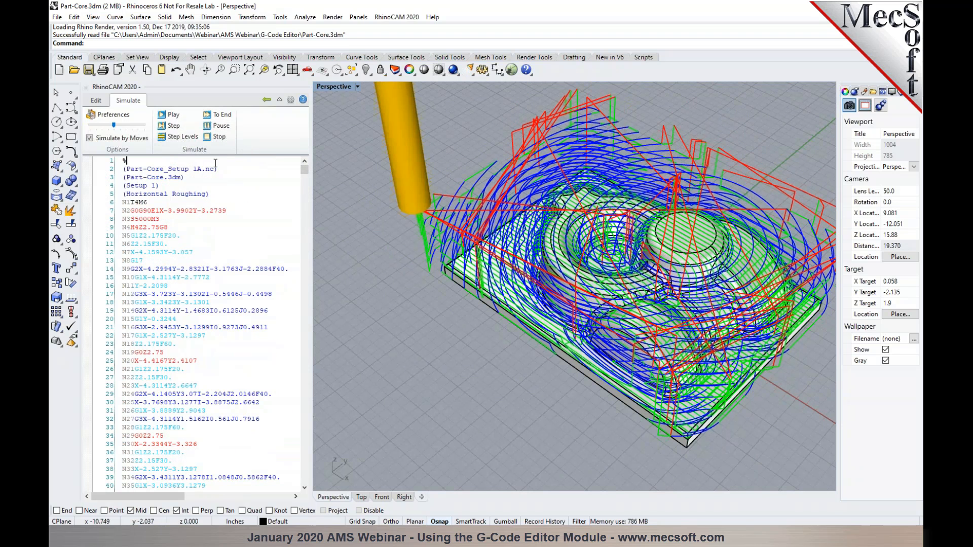
pyautogui.click(170, 115)
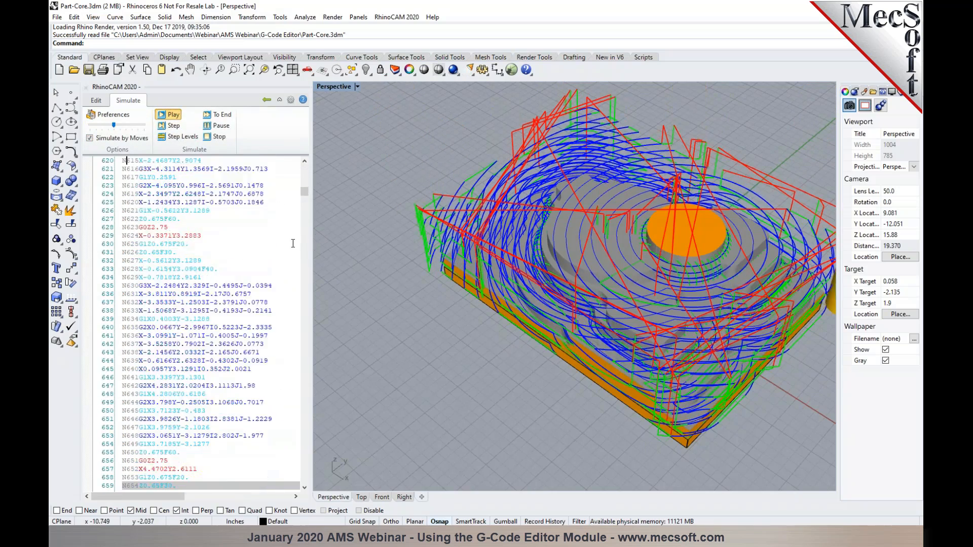
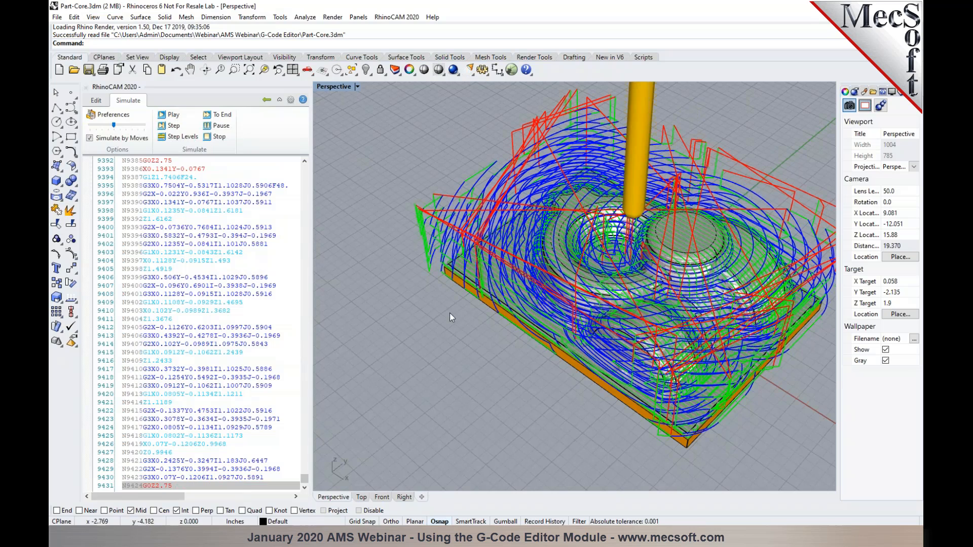
# - Inspect the bottom of the round pocket in the re-simulated stock from several angles
pyautogui.scroll(10, 472, 355)
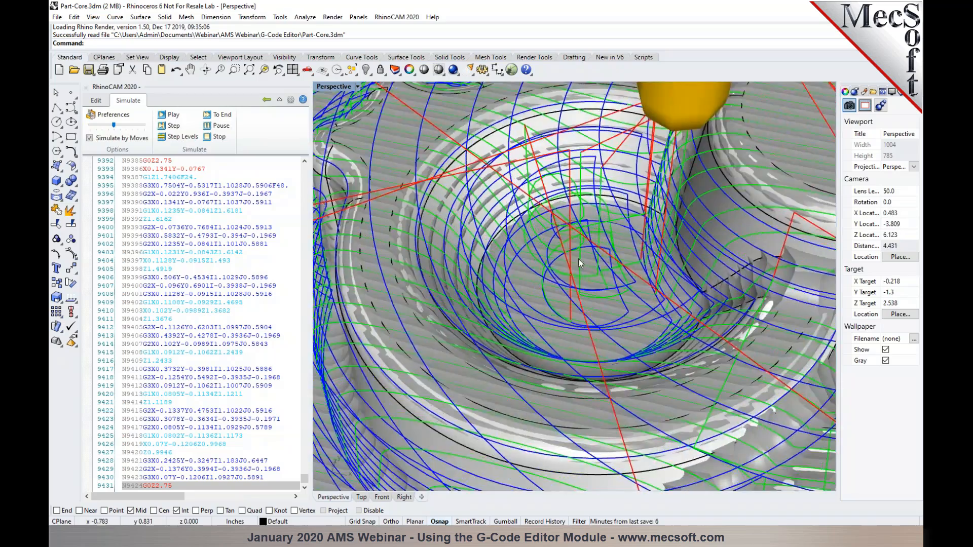
pyautogui.moveTo(580, 262); pyautogui.dragTo(628, 255, button='right')
pyautogui.scroll(-10, 597, 294)
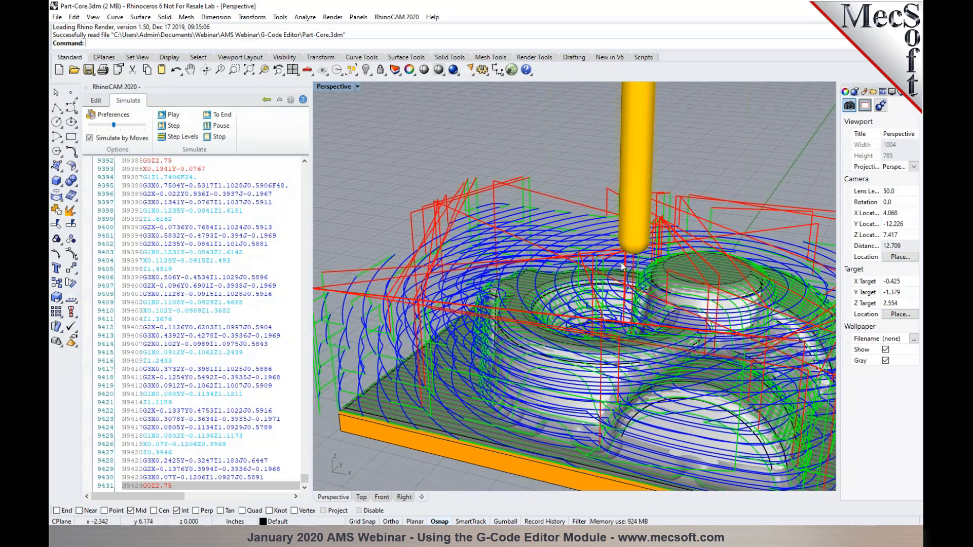
pyautogui.moveTo(599, 362)
pyautogui.mouseDown(button='right')
pyautogui.moveTo(601, 326)
pyautogui.moveTo(599, 376)
pyautogui.mouseUp(button='right')
pyautogui.scroll(10, 608, 289)
pyautogui.moveTo(608, 289)
pyautogui.mouseDown(button='right')
pyautogui.moveTo(582, 304)
pyautogui.moveTo(564, 300)
pyautogui.moveTo(604, 294)
pyautogui.mouseUp(button='right')
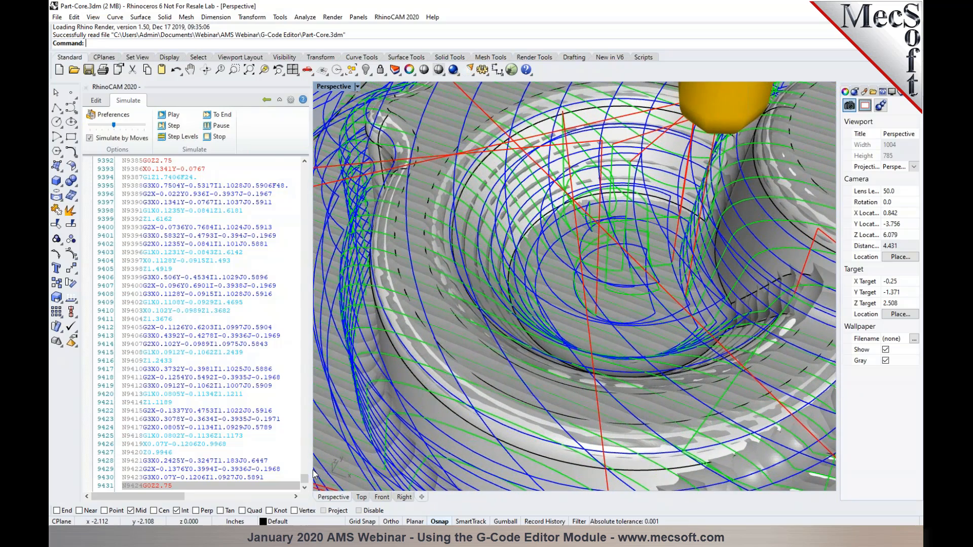
# - Search from block N1 T4M6 for the next tool change and view the tool's position on the part
pyautogui.moveTo(305, 479); pyautogui.dragTo(290, 162)
pyautogui.click(227, 183)
pyautogui.click(223, 201)
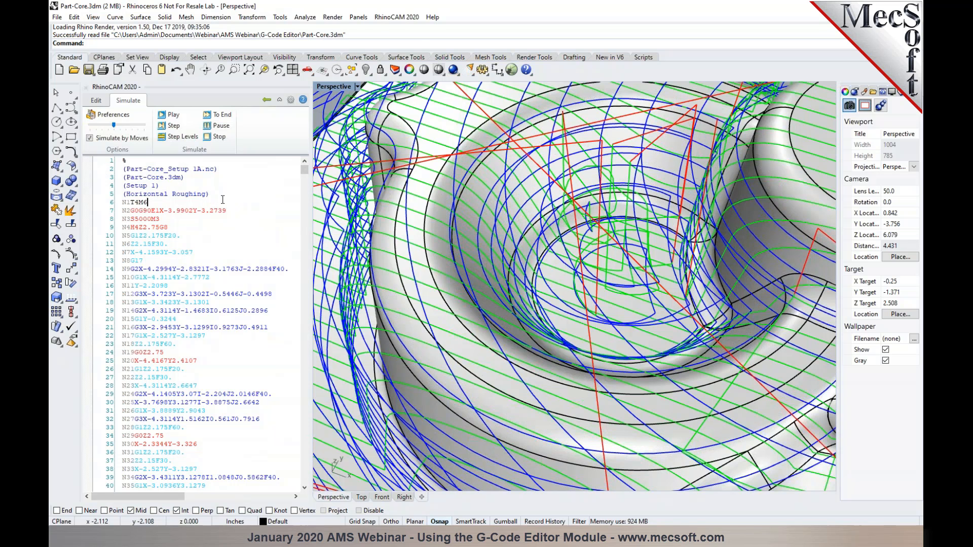
pyautogui.rightClick(154, 202)
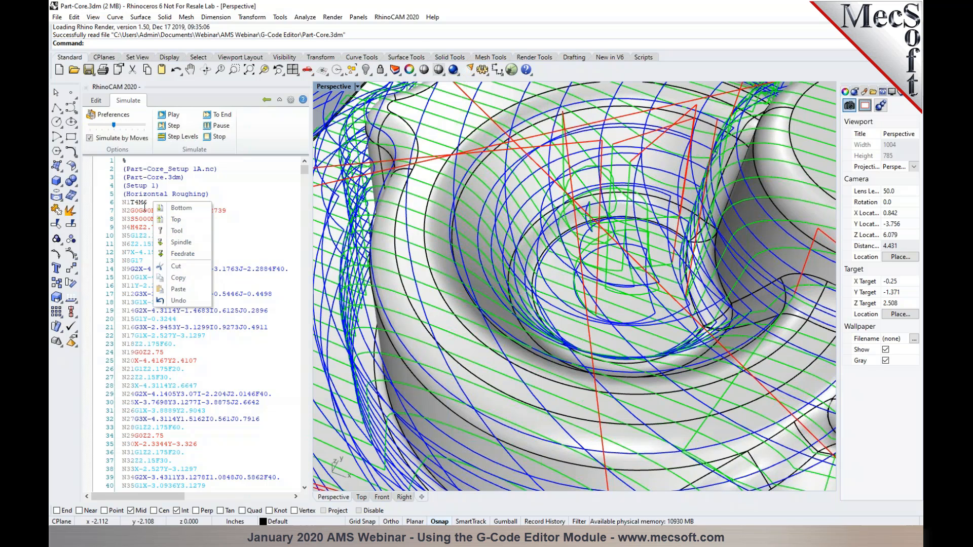
pyautogui.click(175, 231)
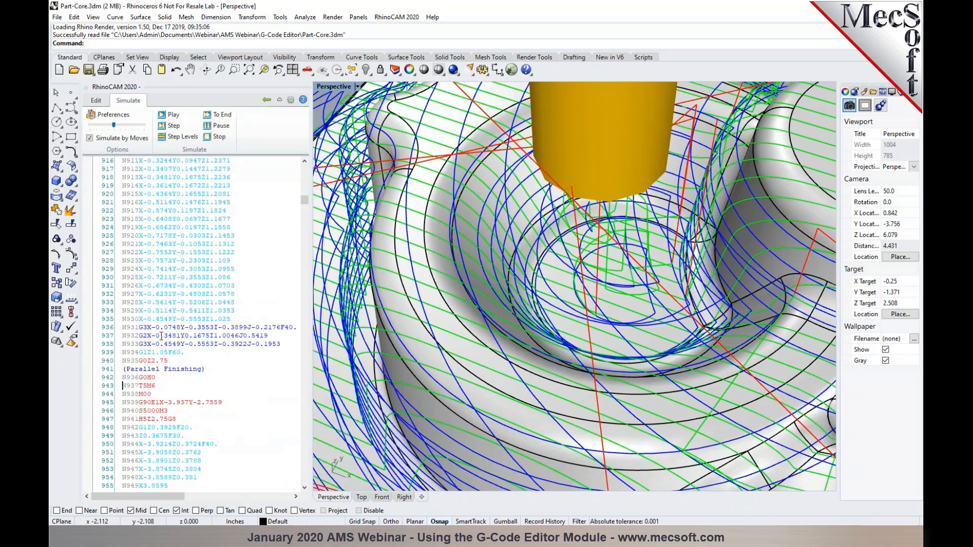
pyautogui.click(158, 391)
pyautogui.scroll(-10, 479, 346)
pyautogui.moveTo(515, 352)
pyautogui.mouseDown(button='right')
pyautogui.moveTo(517, 324)
pyautogui.moveTo(519, 345)
pyautogui.mouseUp(button='right')
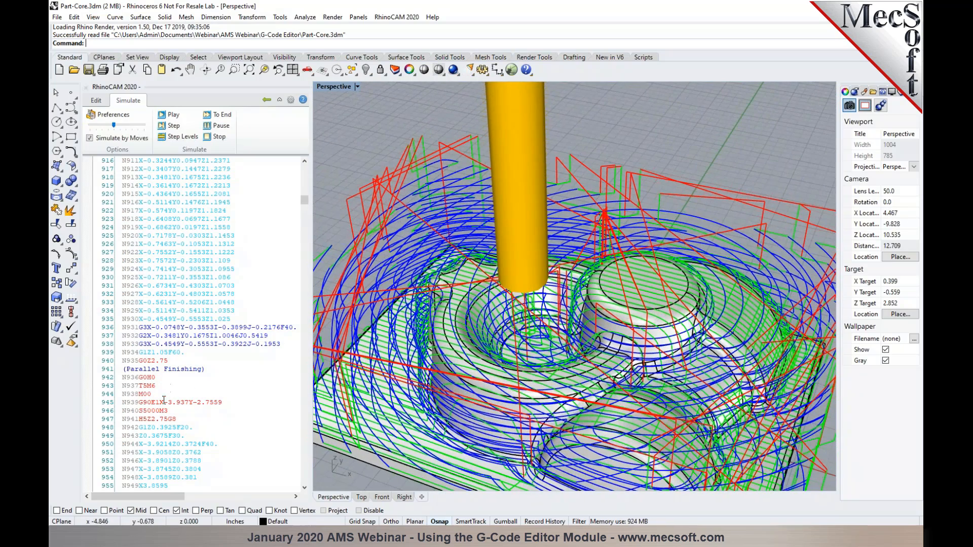
# - Return to block N1 T4M6 and search forward for successive feedrate commands in the code
pyautogui.moveTo(304, 201); pyautogui.dragTo(309, 166)
pyautogui.click(203, 202)
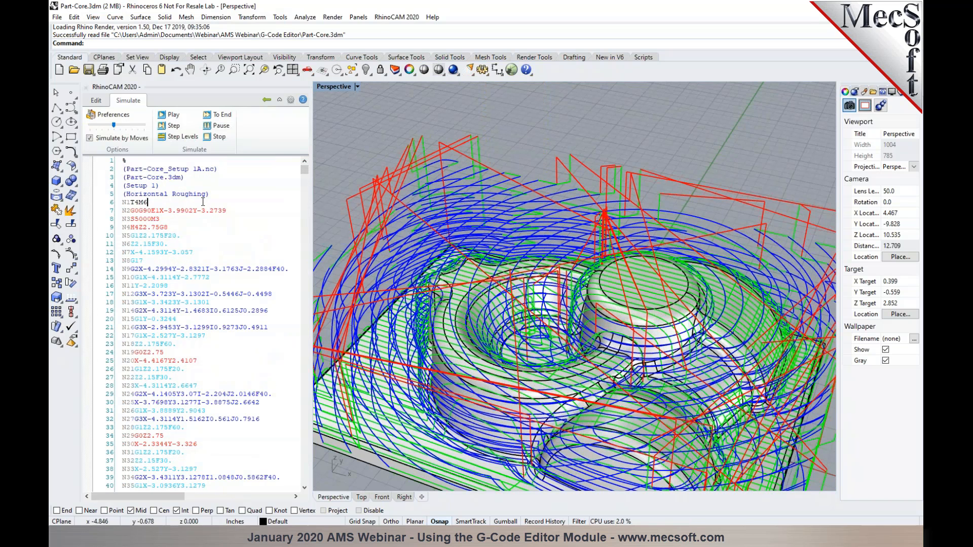
pyautogui.rightClick(203, 202)
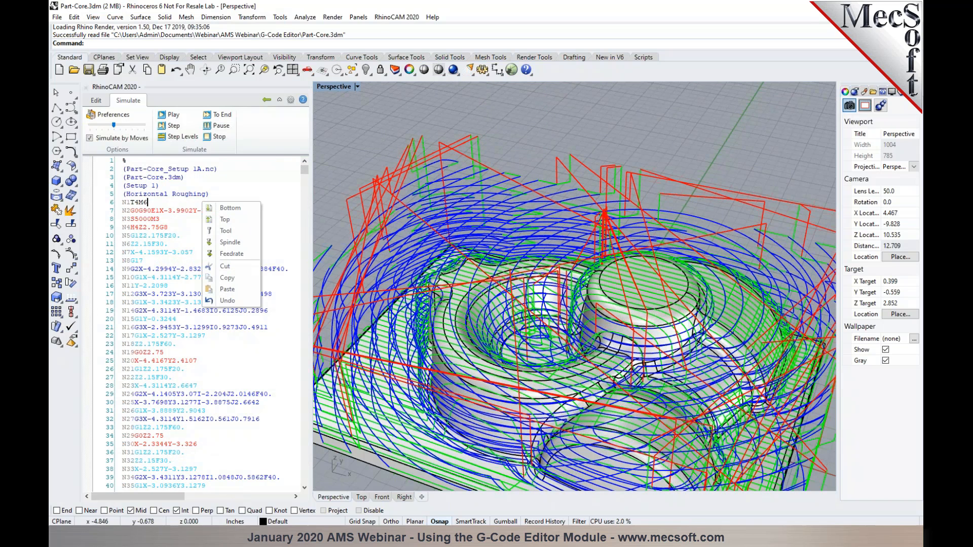
pyautogui.click(223, 254)
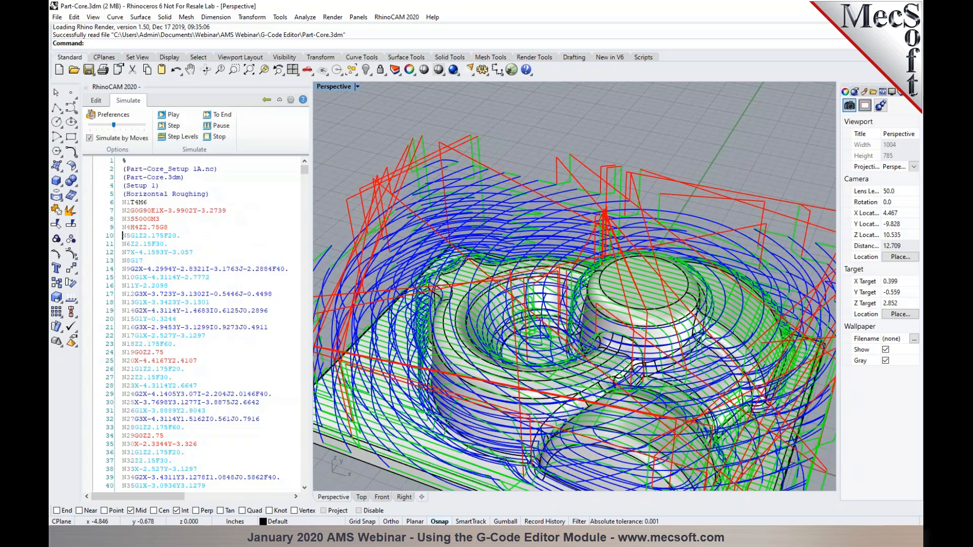
pyautogui.rightClick(182, 236)
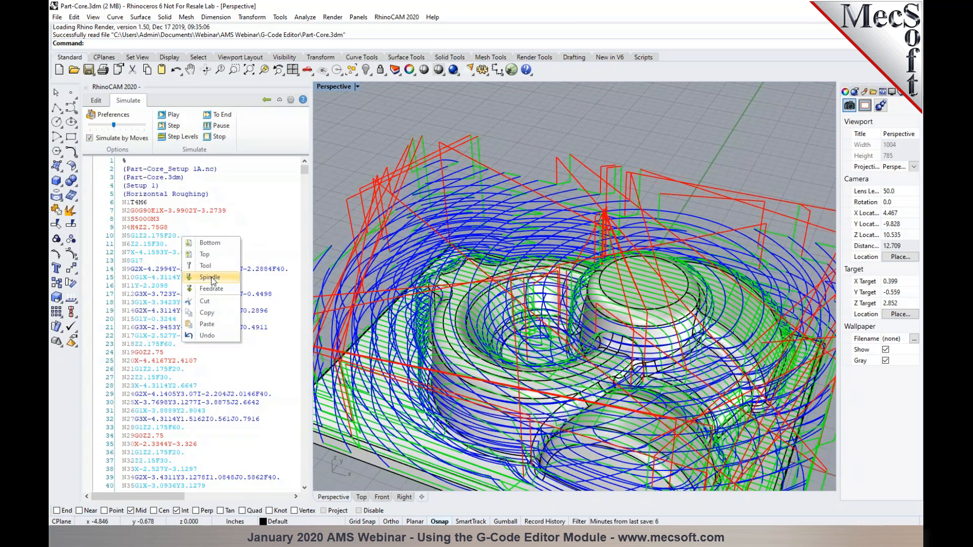
pyautogui.click(212, 289)
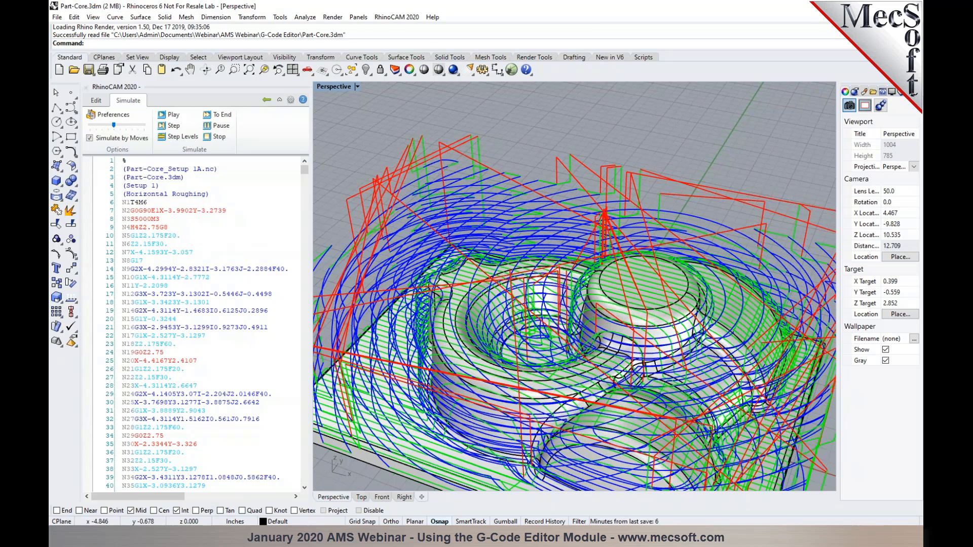
# - Search the roughing code for successive spindle commands, then return to the first line of the program
pyautogui.rightClick(191, 245)
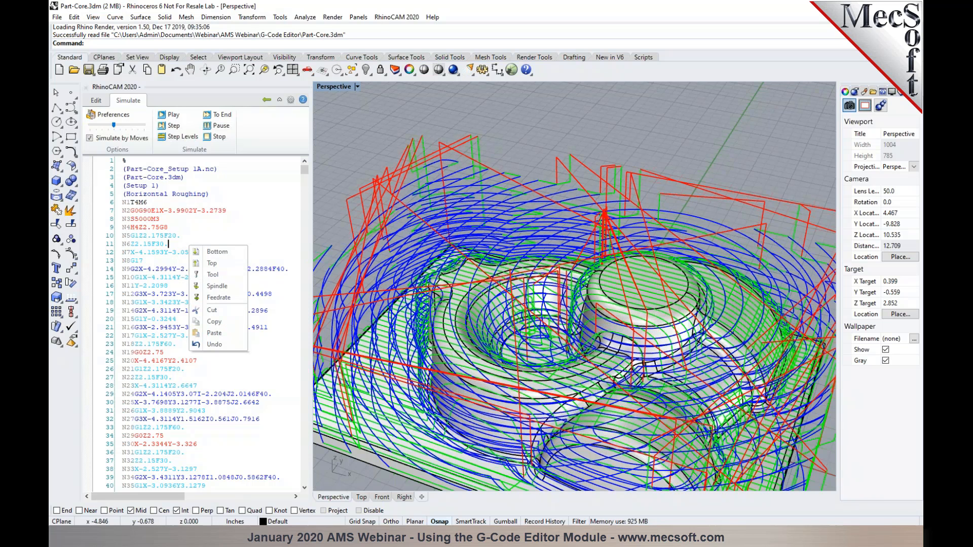
pyautogui.click(218, 287)
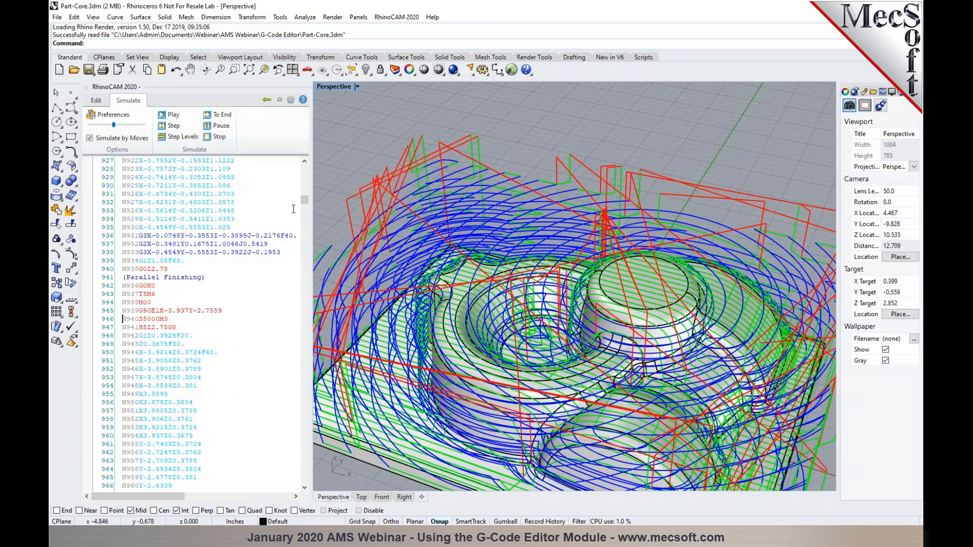
pyautogui.rightClick(223, 306)
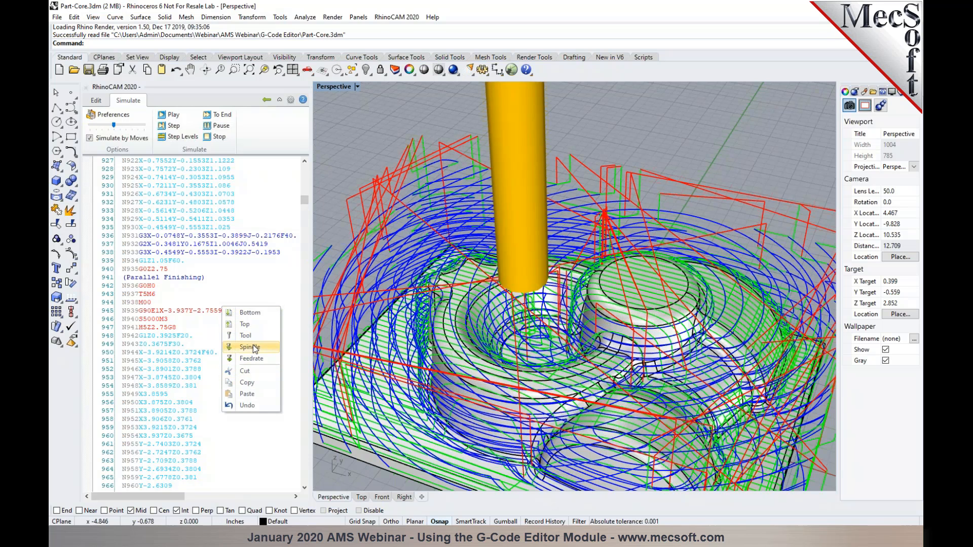
pyautogui.click(282, 299)
pyautogui.moveTo(303, 207); pyautogui.dragTo(306, 169)
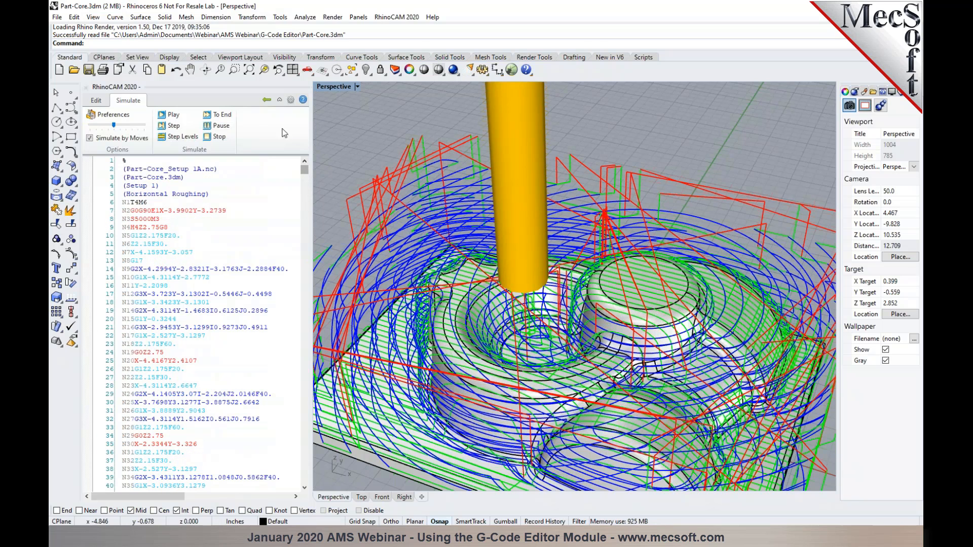
# - Save Part-Core_Setup 1A.nc over the existing file, output it as text for review and close the listing
pyautogui.click(266, 100)
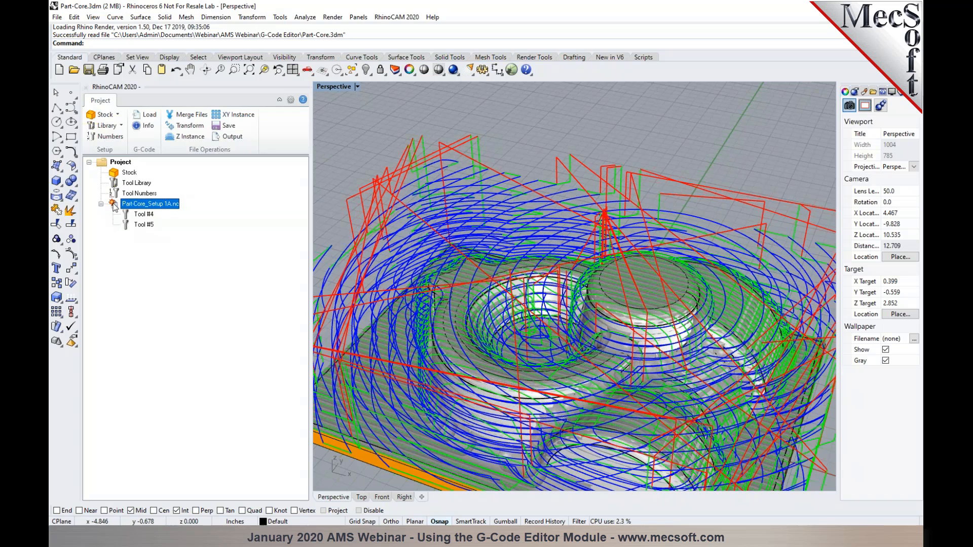
pyautogui.click(225, 130)
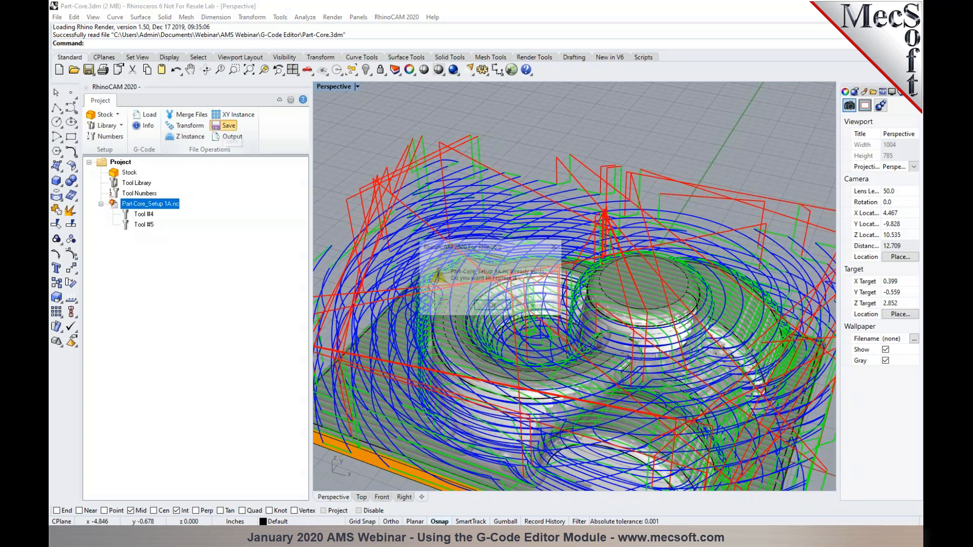
pyautogui.click(487, 307)
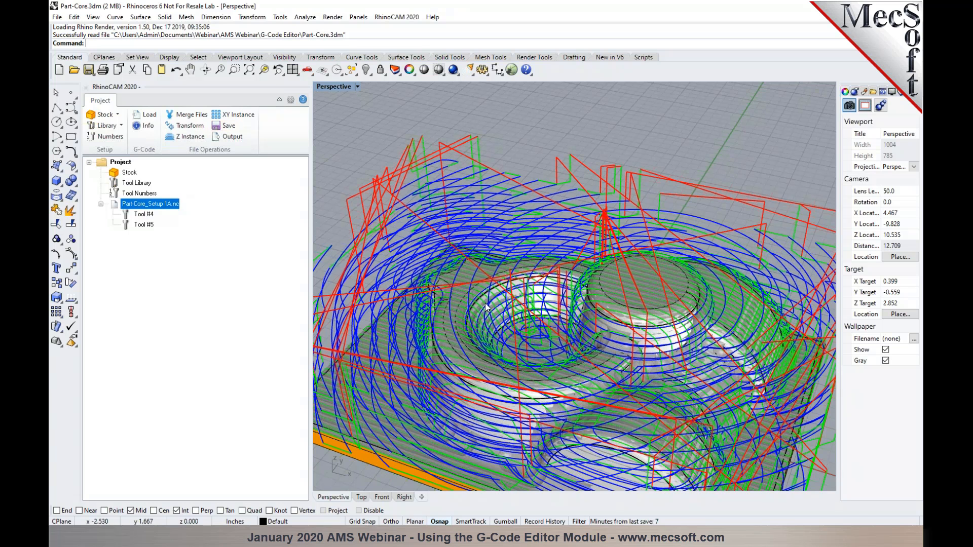
pyautogui.click(233, 136)
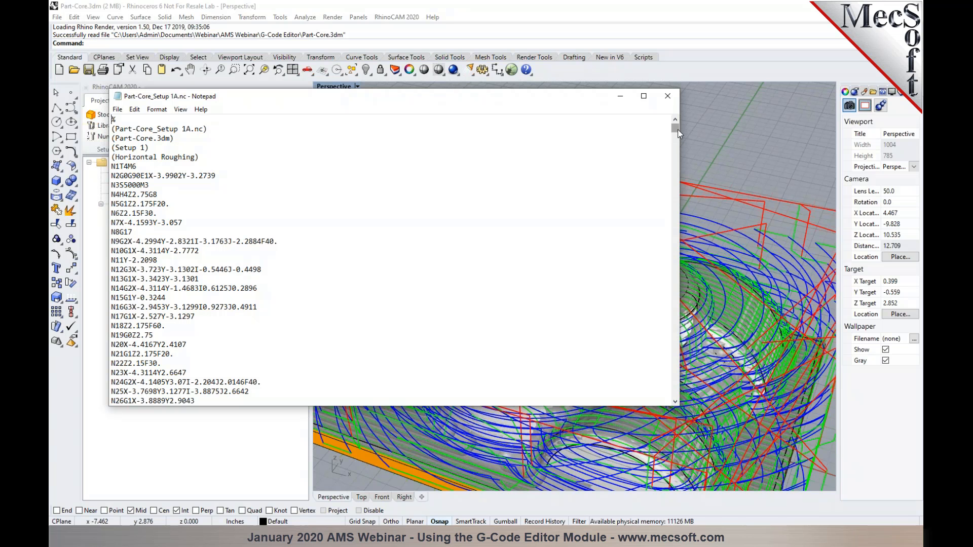
pyautogui.moveTo(677, 131); pyautogui.dragTo(673, 108)
pyautogui.click(670, 98)
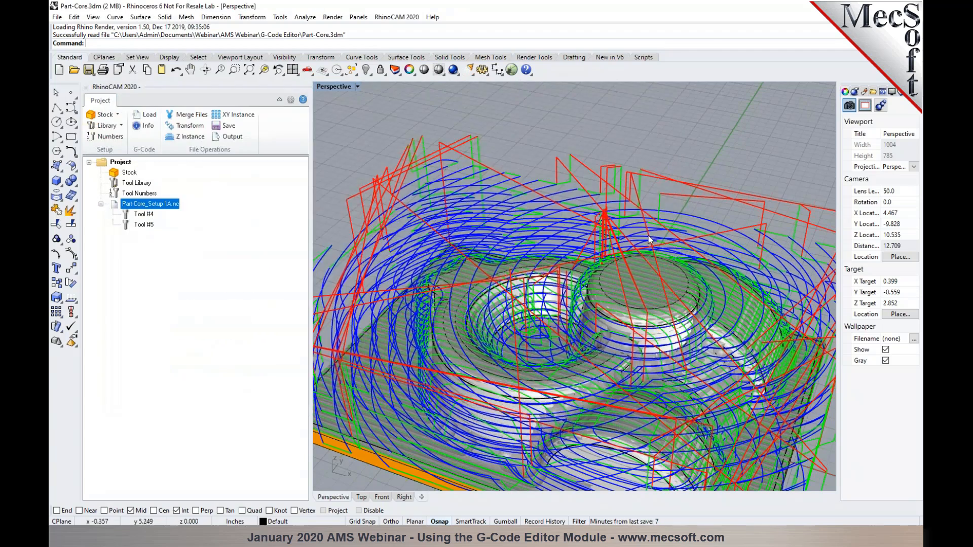
# - Remove Part-Core_Setup 1A.nc from the project and load Part-Core_Curve Machining.nc in its place
pyautogui.scroll(-5, 633, 210)
pyautogui.scroll(3, 630, 205)
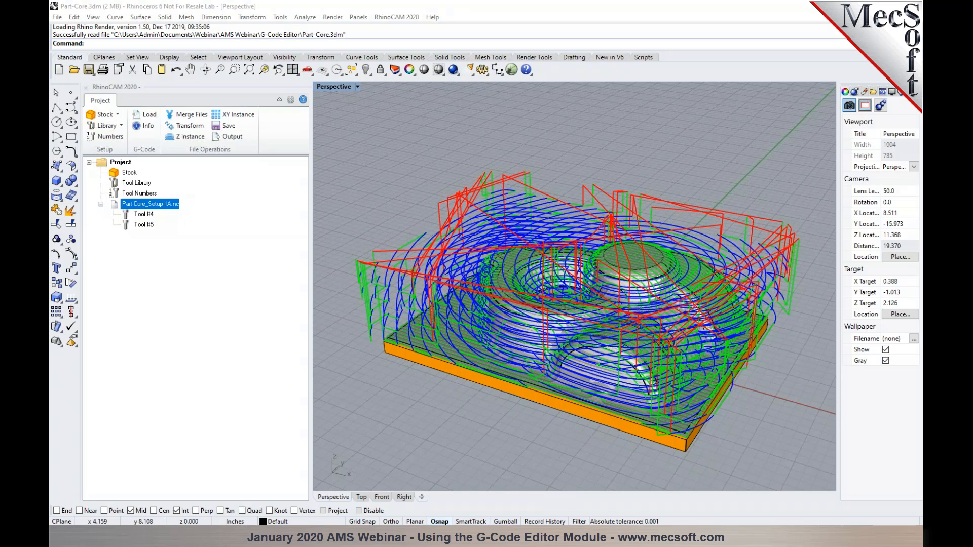
pyautogui.press('Delete')
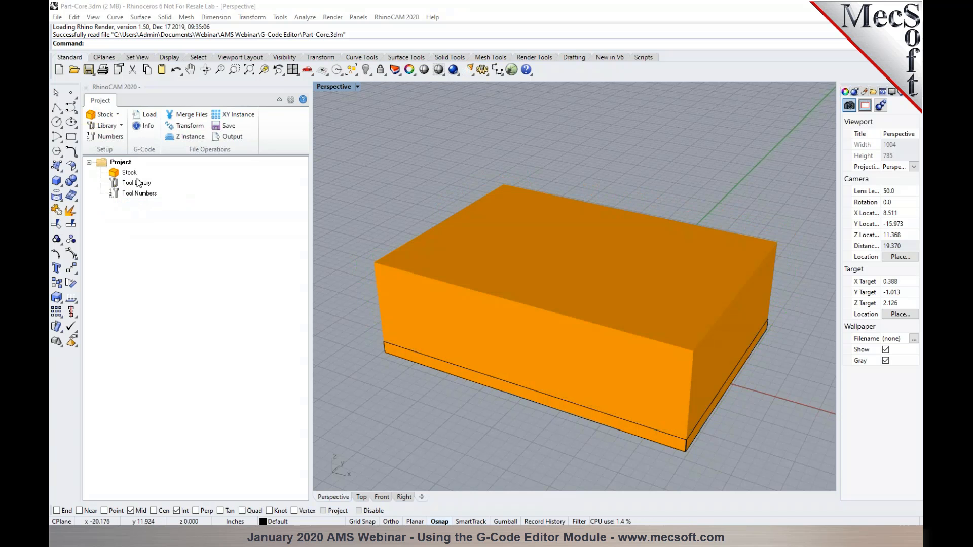
pyautogui.click(145, 115)
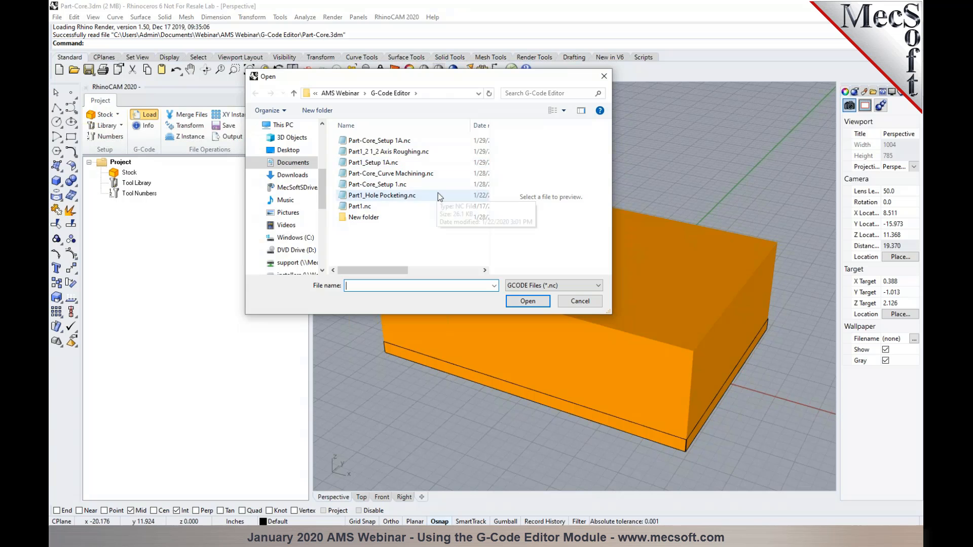
pyautogui.click(424, 175)
pyautogui.click(530, 303)
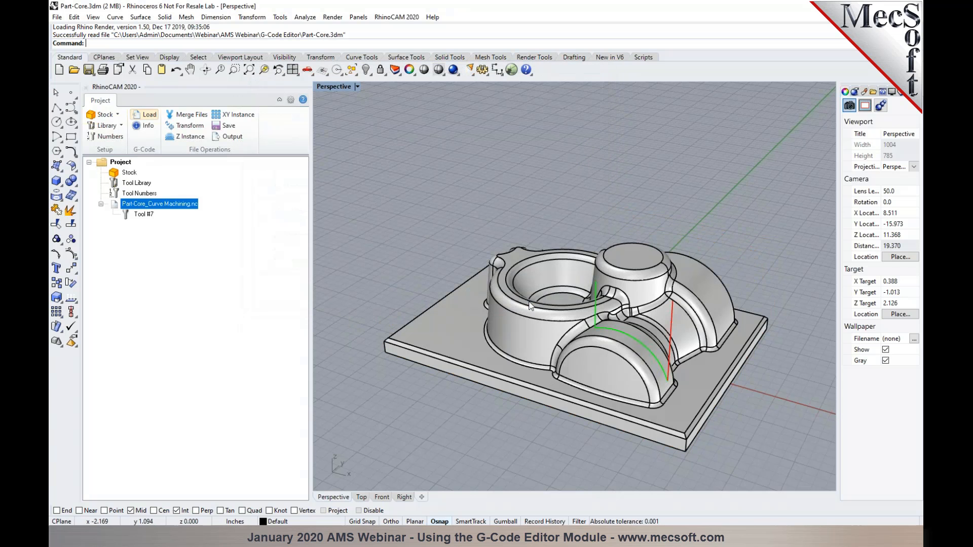
# - Instance the curve machining toolpath in Z with a spacing of -0.025 to make three passes in total
pyautogui.scroll(5, 658, 358)
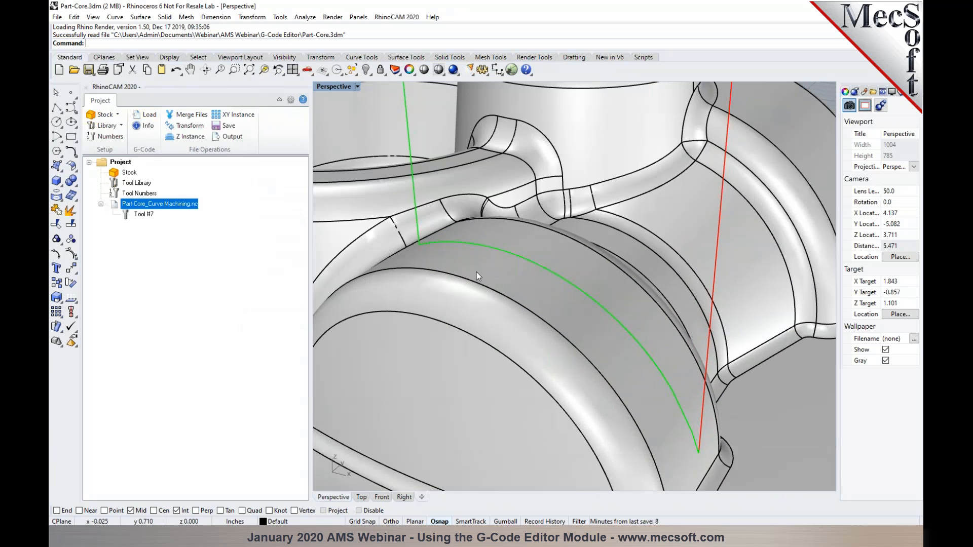
pyautogui.moveTo(576, 303); pyautogui.dragTo(495, 260, button='right')
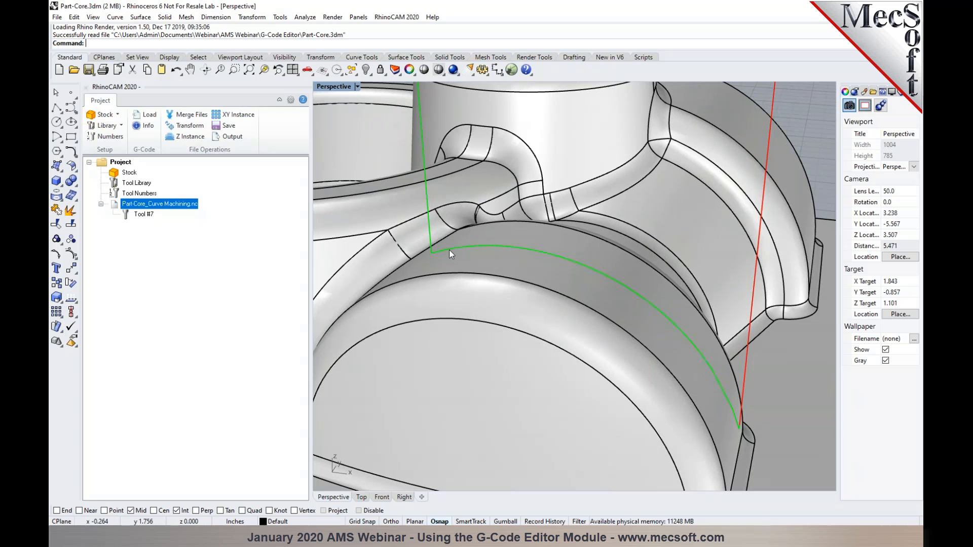
pyautogui.moveTo(650, 327); pyautogui.dragTo(612, 323, button='right')
pyautogui.scroll(-3, 613, 322)
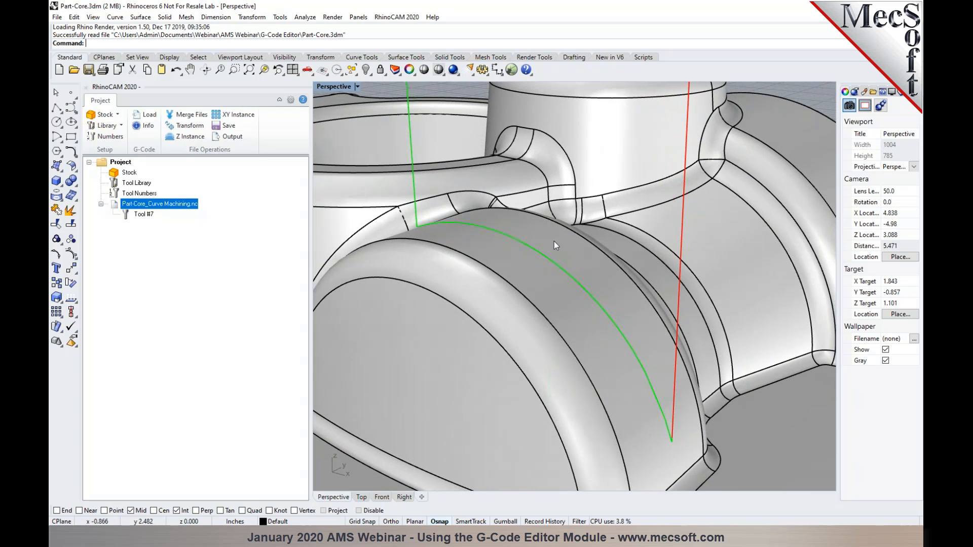
pyautogui.scroll(-3, 574, 242)
pyautogui.scroll(4, 553, 249)
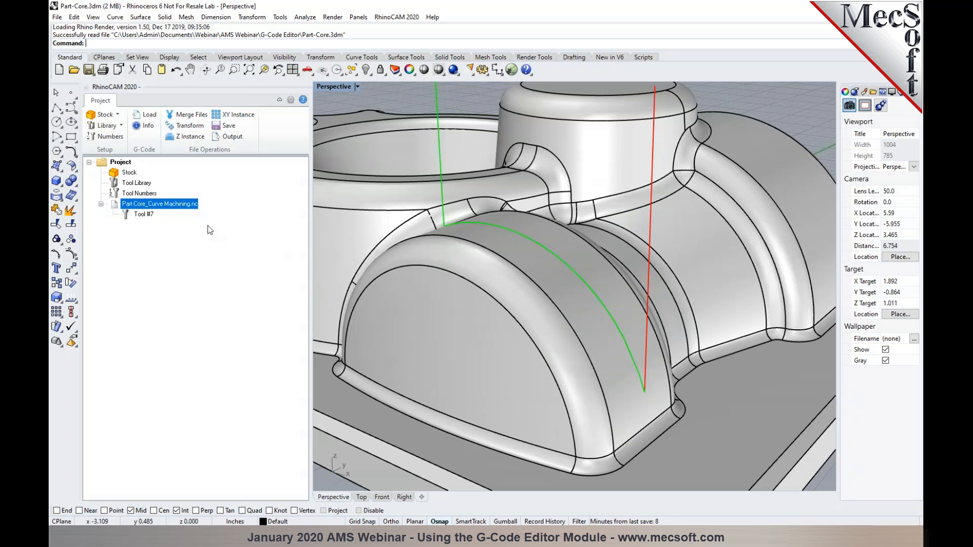
pyautogui.click(184, 137)
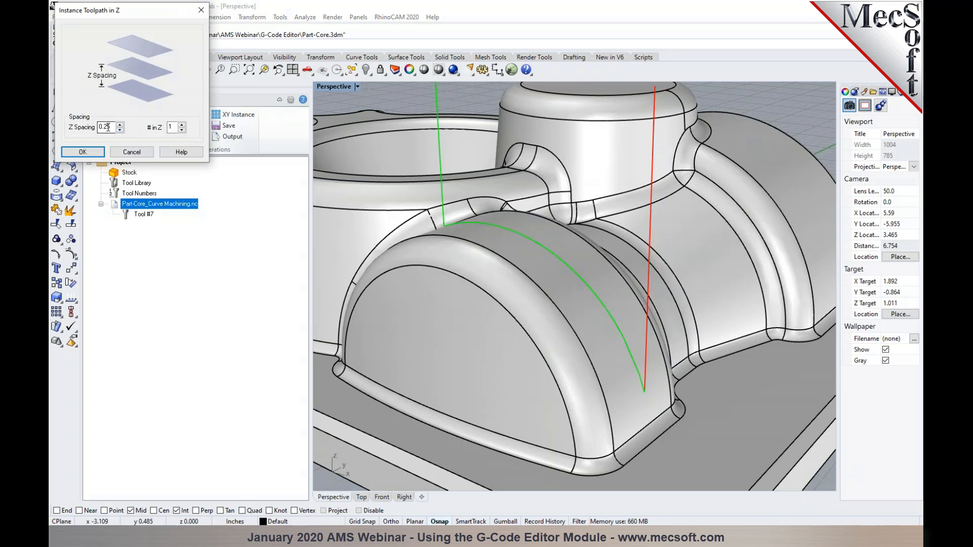
pyautogui.moveTo(109, 126); pyautogui.dragTo(94, 136)
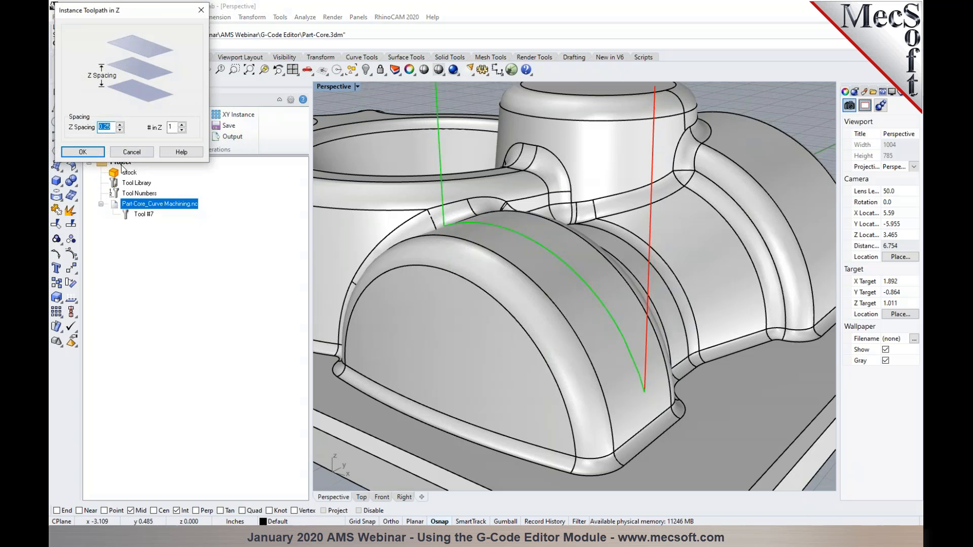
pyautogui.write('-0')
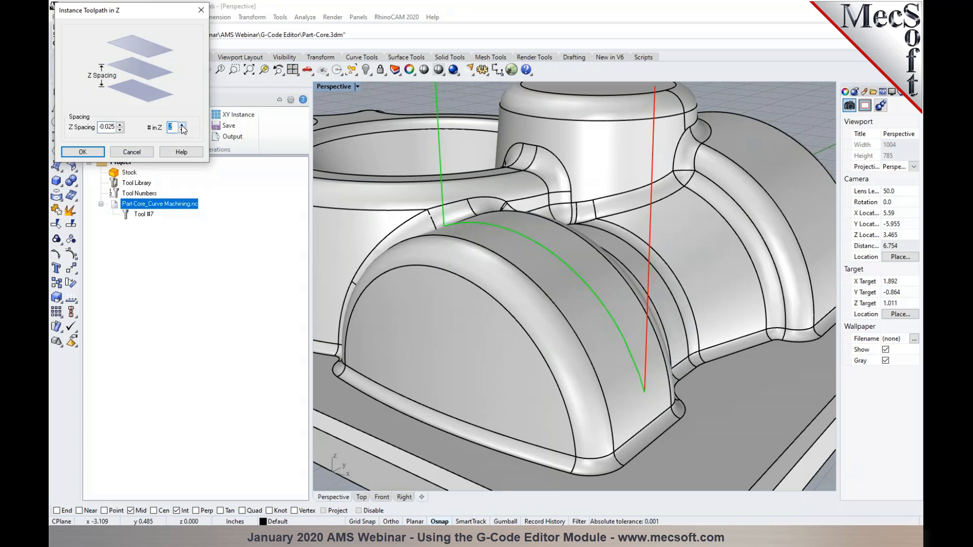
pyautogui.click(82, 152)
# - Examine the stepped passes on the half-round boss and open the Part-Core_Curve Machining.nc code in the editor
pyautogui.moveTo(495, 246); pyautogui.dragTo(481, 227, button='right')
pyautogui.scroll(6, 600, 328)
pyautogui.moveTo(614, 354); pyautogui.dragTo(626, 353, button='right')
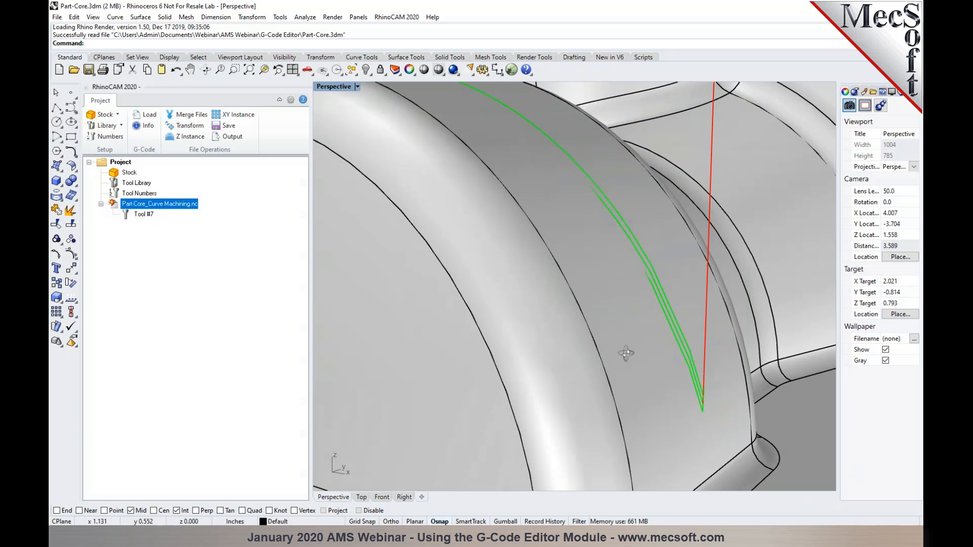
pyautogui.doubleClick(115, 206)
pyautogui.scroll(4, 238, 221)
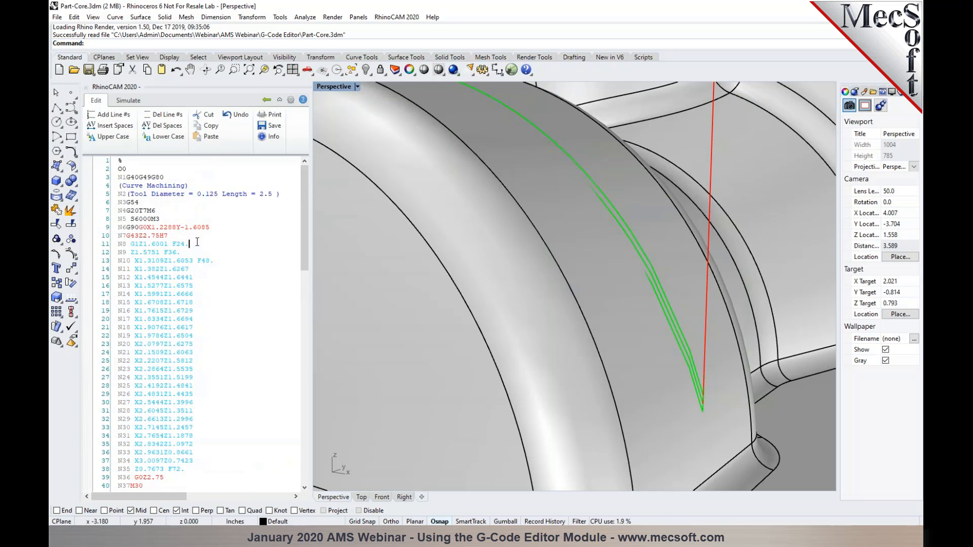
pyautogui.scroll(-5, 609, 335)
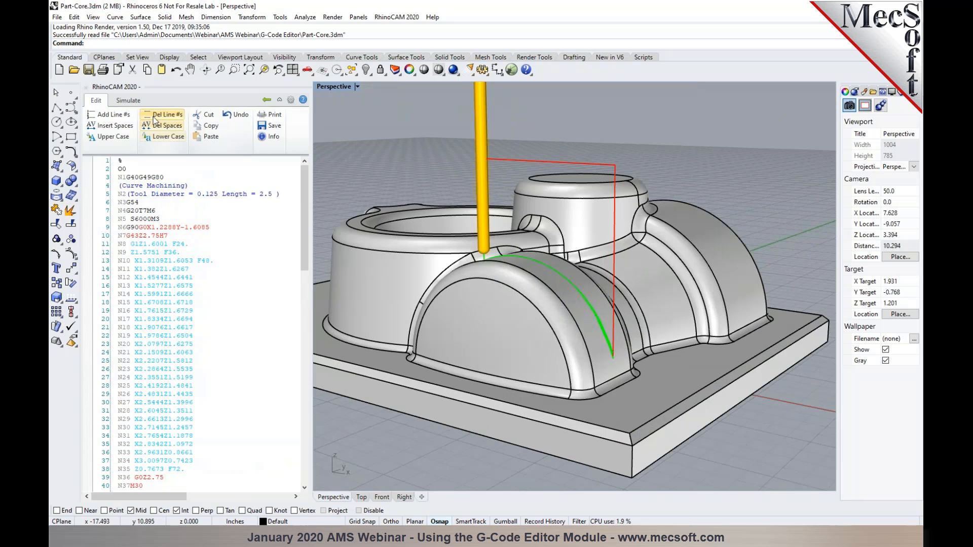
# - Step the simulated tool line by line from block N9 Z1.5751 through all Z passes to the end of the code
pyautogui.click(134, 102)
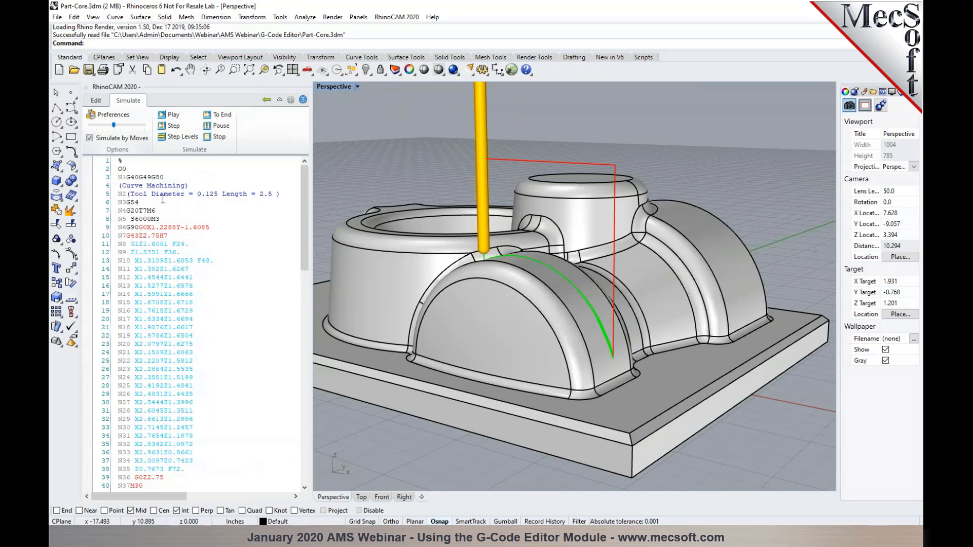
pyautogui.click(186, 252)
pyautogui.press('Down')
pyautogui.press('Down')
pyautogui.press('Down')
pyautogui.press('Down')
pyautogui.press('Down')
pyautogui.press('Down')
pyautogui.press('Down')
pyautogui.press('Down')
pyautogui.press('Down')
pyautogui.press('Down')
pyautogui.press('Down')
pyautogui.press('Down')
pyautogui.press('Down')
pyautogui.press('Down')
pyautogui.press('Down')
pyautogui.press('Down')
pyautogui.press('Down')
pyautogui.press('Down')
pyautogui.press('Down')
pyautogui.press('Down')
pyautogui.press('Down')
pyautogui.press('Down')
pyautogui.press('Down')
pyautogui.press('Down')
pyautogui.press('Down')
pyautogui.press('Down')
pyautogui.press('Down')
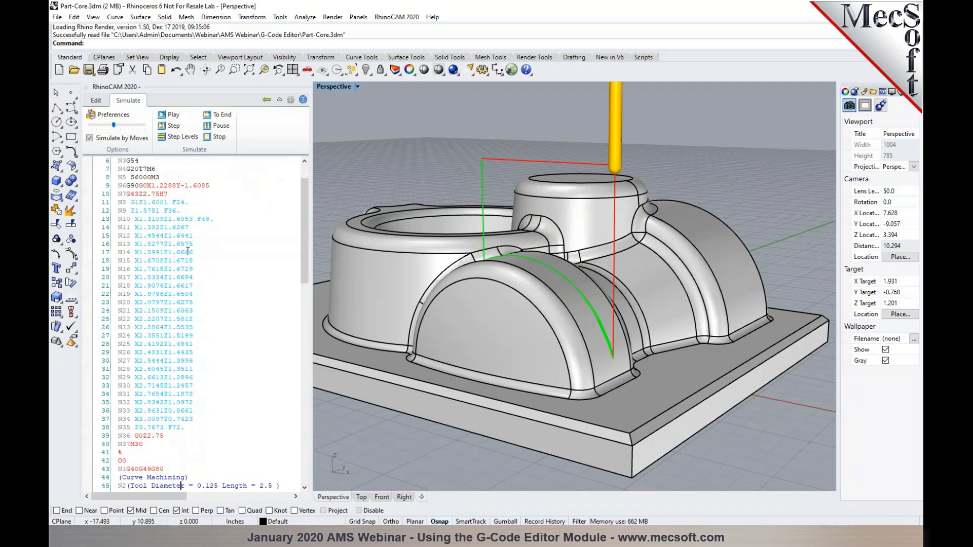
pyautogui.press('Down')
pyautogui.press('Down')
pyautogui.press('Down')
pyautogui.press('Down')
pyautogui.press('Down')
pyautogui.press('Down')
pyautogui.press('Down')
pyautogui.press('Down')
pyautogui.press('Down')
pyautogui.press('Down')
pyautogui.press('Down')
pyautogui.press('Down')
pyautogui.press('Down')
pyautogui.press('Down')
pyautogui.press('Down')
pyautogui.press('Down')
pyautogui.press('Down')
pyautogui.press('Down')
pyautogui.press('Down')
pyautogui.press('Down')
pyautogui.press('Down')
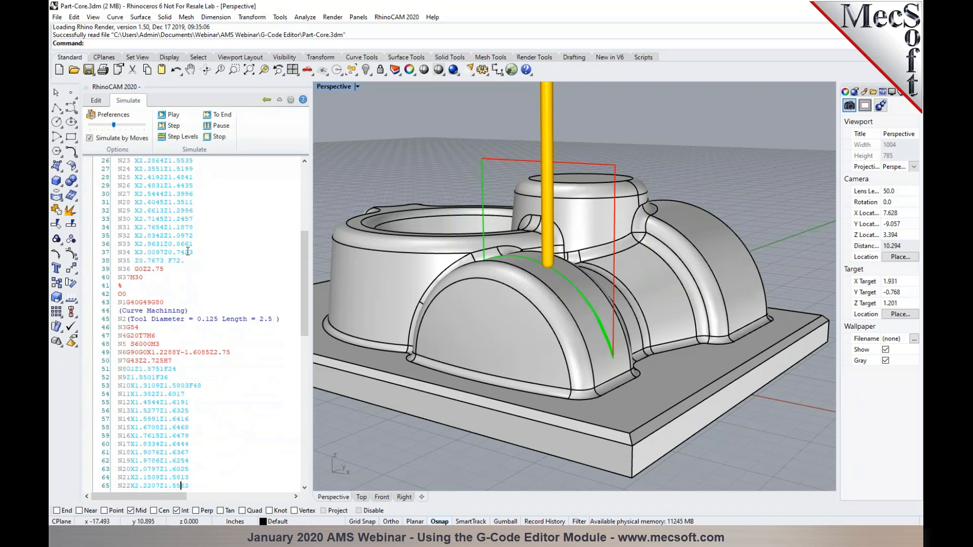
pyautogui.press('Down')
pyautogui.press('Down')
pyautogui.press('Down')
pyautogui.press('Down')
pyautogui.press('Down')
pyautogui.press('Down')
pyautogui.press('Down')
pyautogui.press('Down')
pyautogui.press('Down')
pyautogui.press('Down')
pyautogui.press('Down')
pyautogui.press('Down')
pyautogui.press('Down')
pyautogui.press('Down')
pyautogui.press('Down')
pyautogui.press('Down')
pyautogui.press('Down')
pyautogui.press('Down')
pyautogui.press('Down')
pyautogui.press('Down')
pyautogui.press('Down')
pyautogui.press('Down')
pyautogui.press('Down')
pyautogui.press('Down')
pyautogui.press('Down')
pyautogui.press('Down')
pyautogui.press('Down')
pyautogui.press('Down')
pyautogui.press('Down')
pyautogui.press('Down')
pyautogui.press('Down')
pyautogui.press('Down')
pyautogui.press('Down')
pyautogui.press('Down')
pyautogui.press('Down')
pyautogui.press('Down')
pyautogui.press('Down')
pyautogui.press('Down')
pyautogui.press('Down')
pyautogui.press('Down')
pyautogui.press('Down')
pyautogui.press('Down')
pyautogui.press('Down')
pyautogui.press('Down')
pyautogui.press('Down')
pyautogui.press('Down')
pyautogui.press('Down')
pyautogui.press('Down')
pyautogui.press('Down')
pyautogui.press('Down')
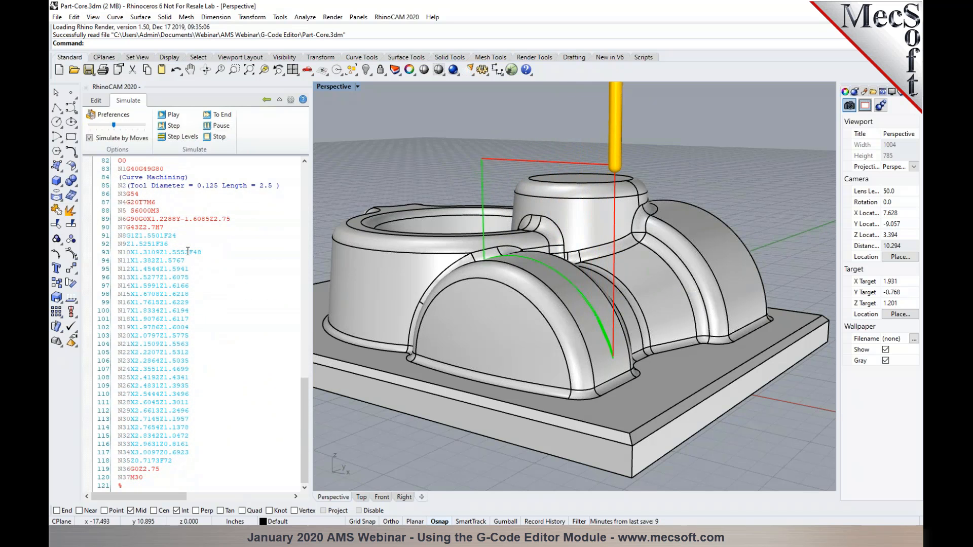
# - Save the instanced Part-Core_Curve Machining.nc over the existing file, output it as text for review and close the listing
pyautogui.click(266, 99)
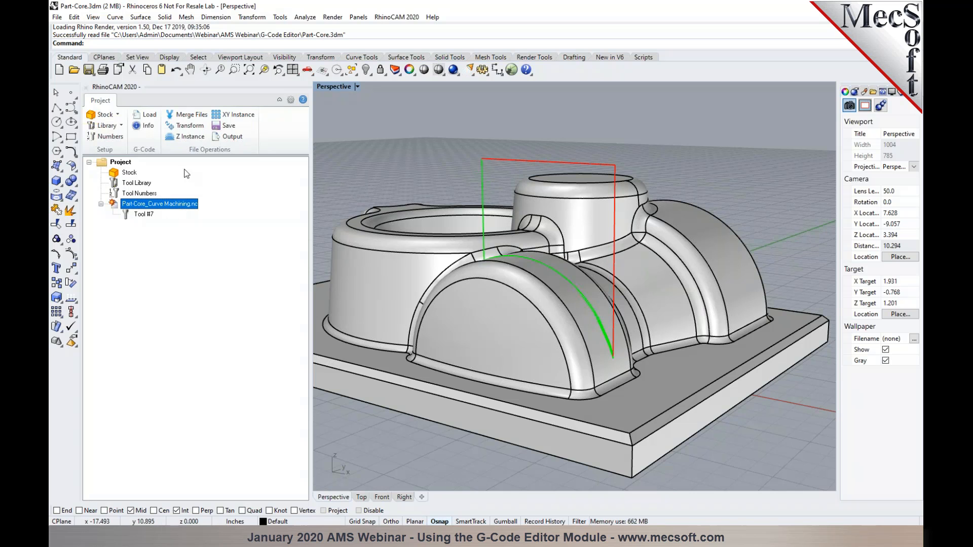
pyautogui.click(218, 127)
pyautogui.click(504, 307)
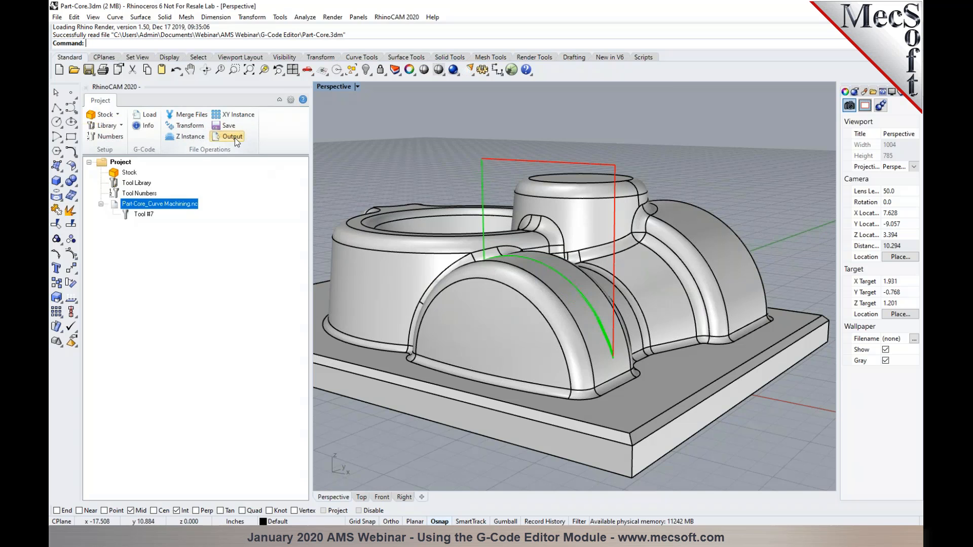
pyautogui.click(235, 138)
pyautogui.moveTo(674, 177); pyautogui.dragTo(672, 142)
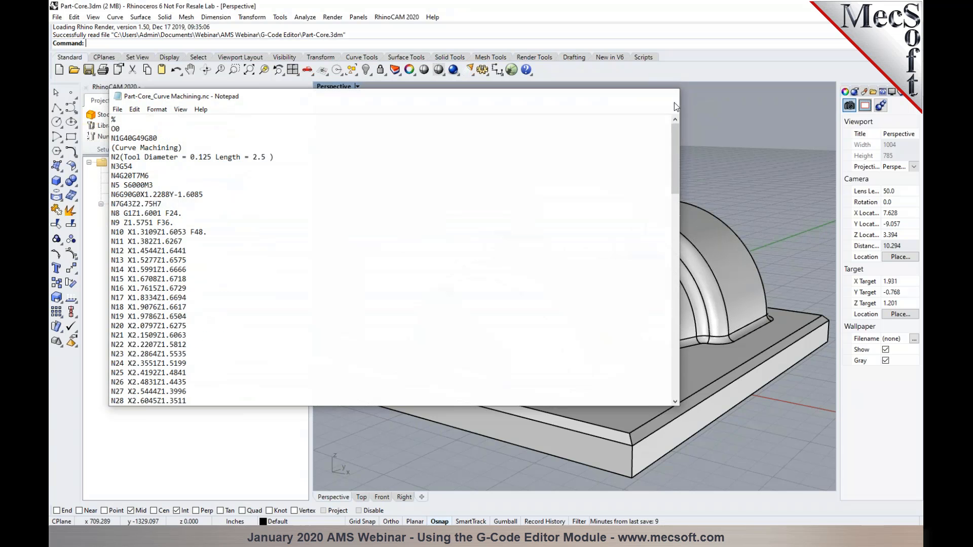
pyautogui.click(667, 97)
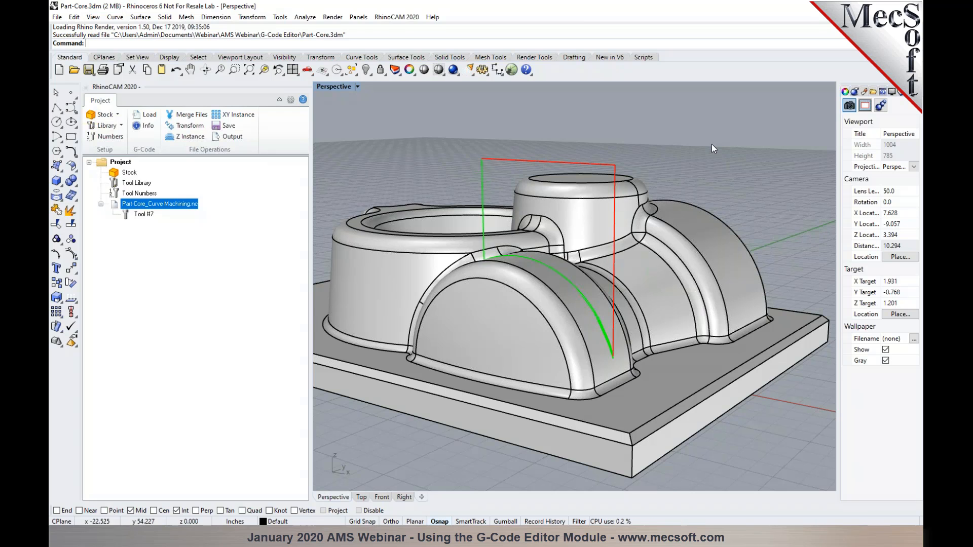
# - Load Part-Core_Setup 1A.nc into the project alongside the curve machining file and open its code in the editor
pyautogui.click(148, 116)
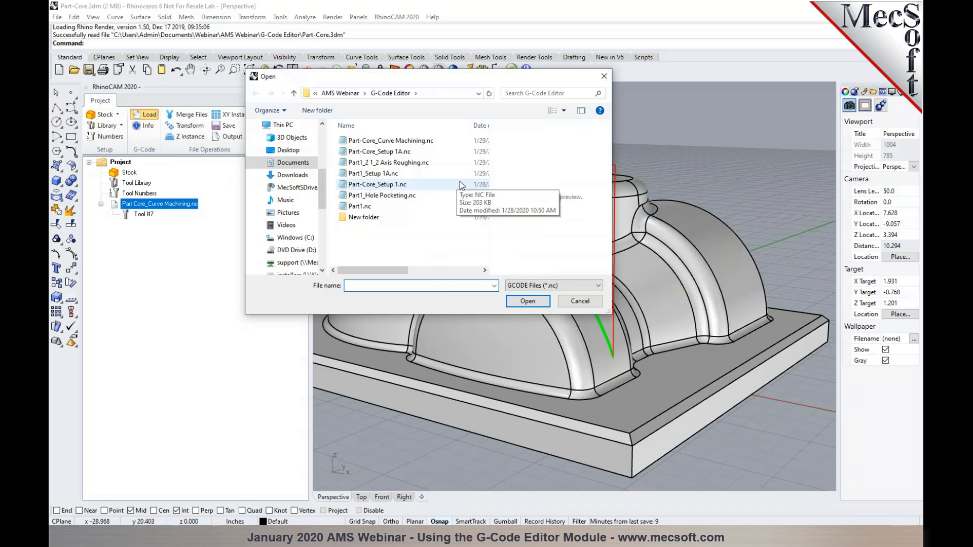
pyautogui.click(418, 153)
pyautogui.click(528, 301)
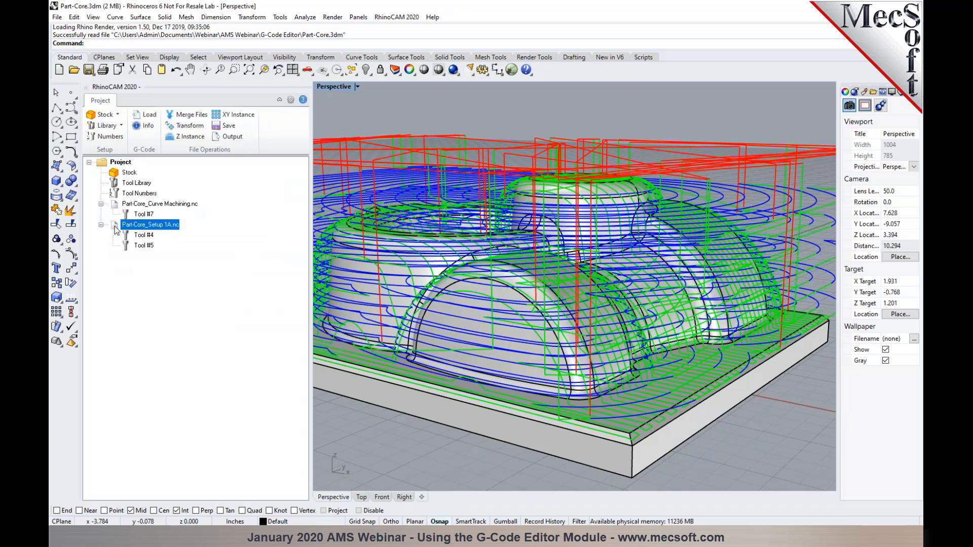
pyautogui.doubleClick(114, 227)
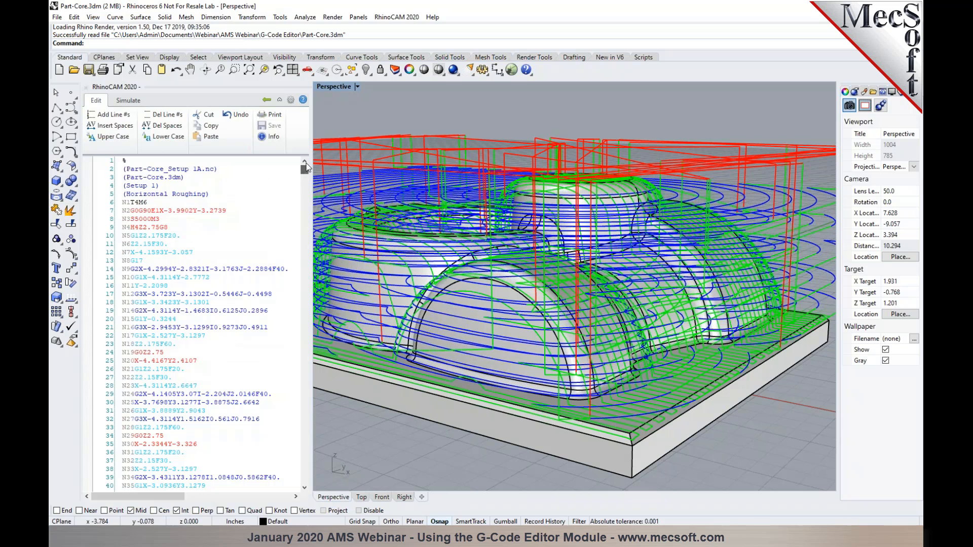
pyautogui.scroll(-4, 430, 243)
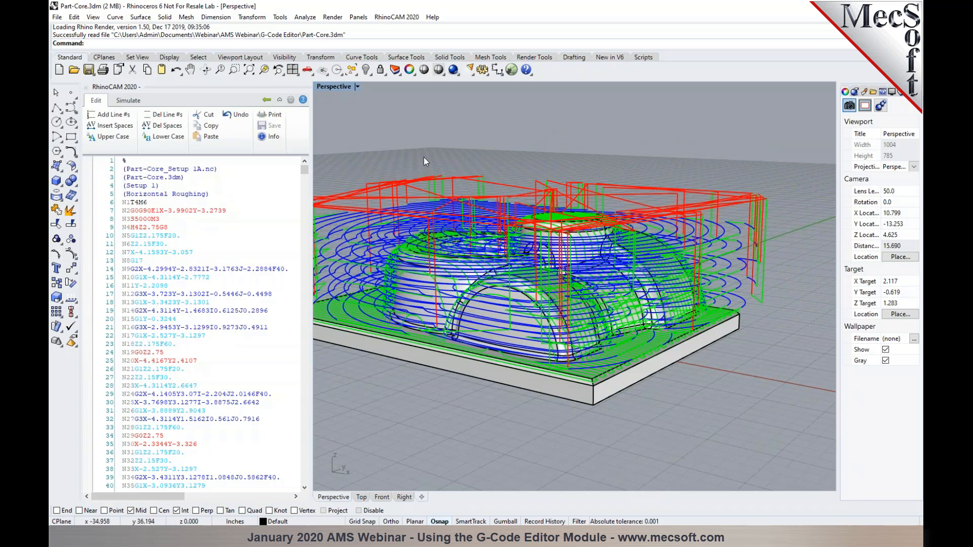
# - Review the available ribbon styles in the user interface preferences, leaving the style at System
pyautogui.click(291, 100)
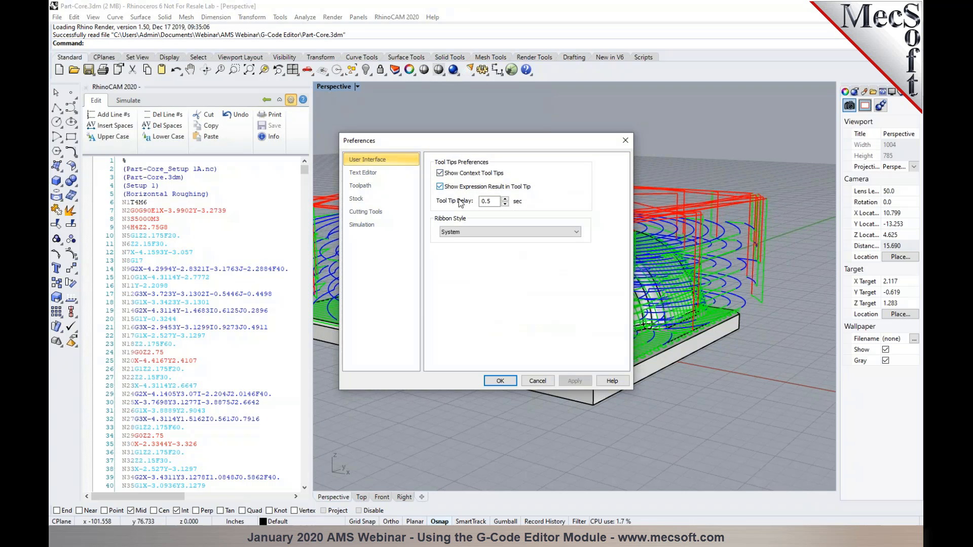
pyautogui.moveTo(471, 238)
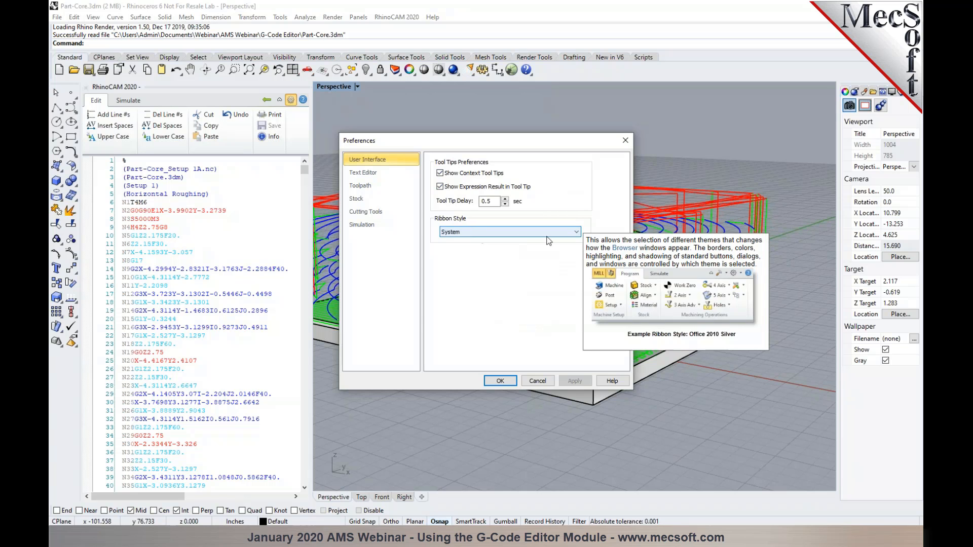
pyautogui.click(561, 235)
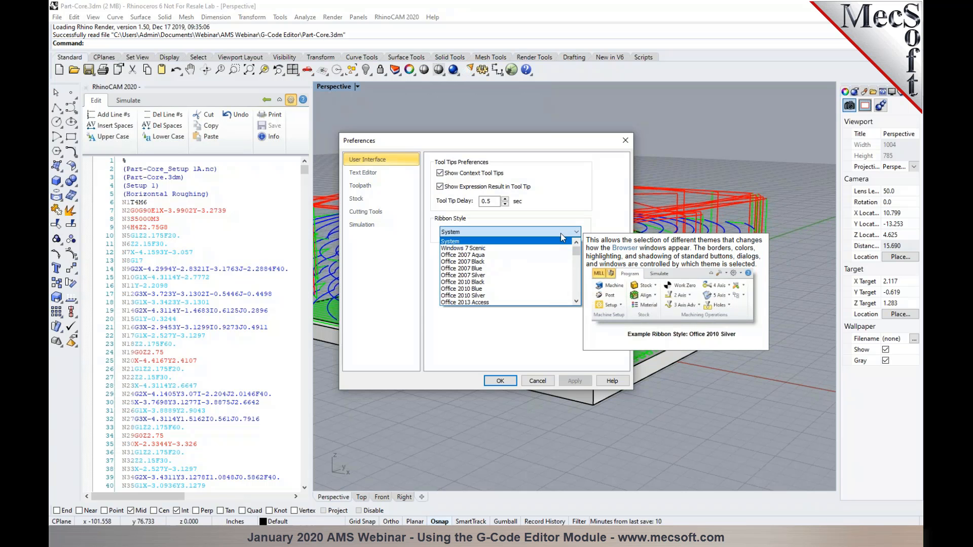
pyautogui.click(562, 235)
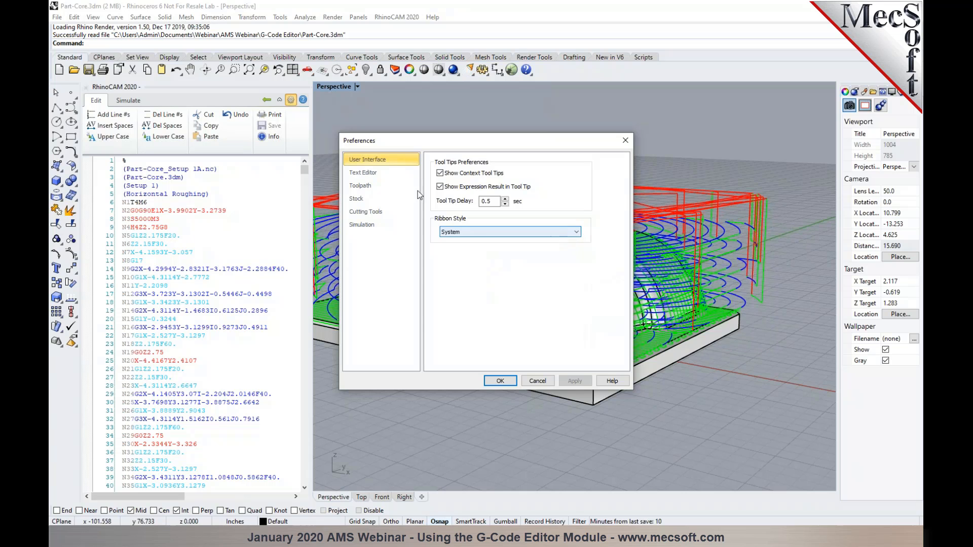
# - Set the text editor's arc move color to sea green and apply it to the code listing
pyautogui.click(384, 175)
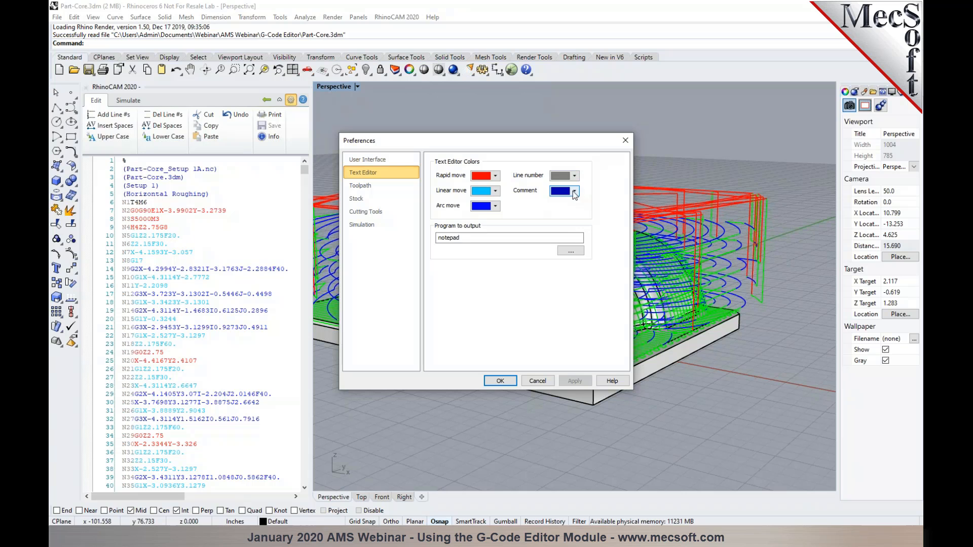
pyautogui.click(496, 191)
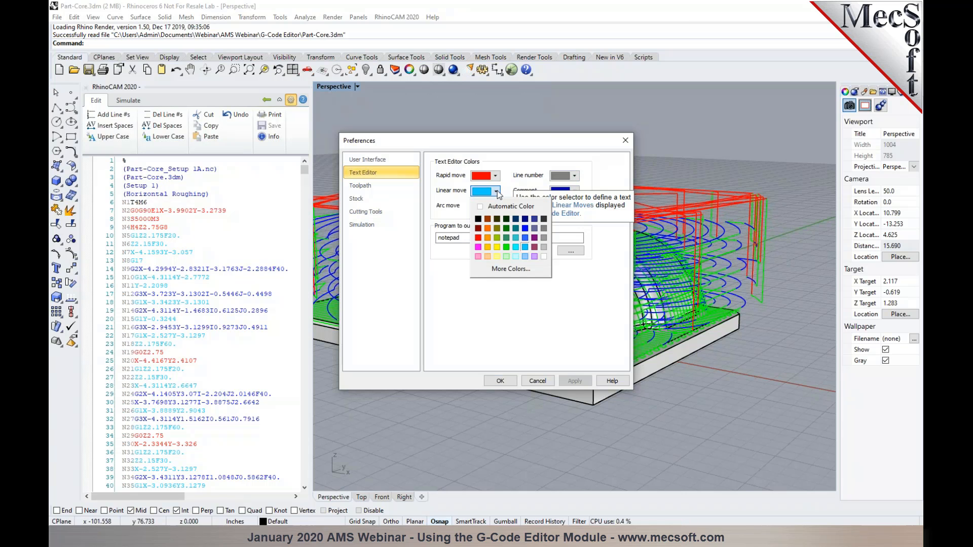
pyautogui.click(497, 191)
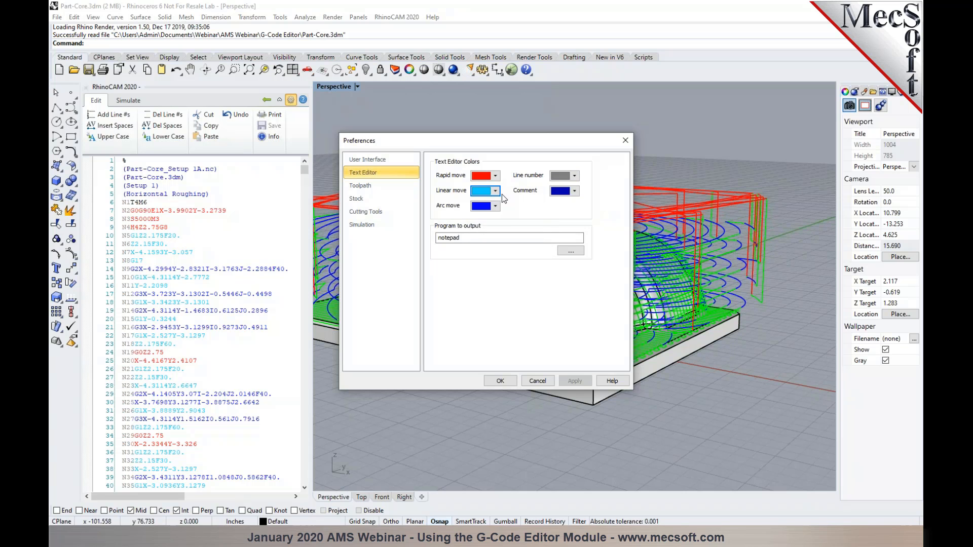
pyautogui.click(496, 206)
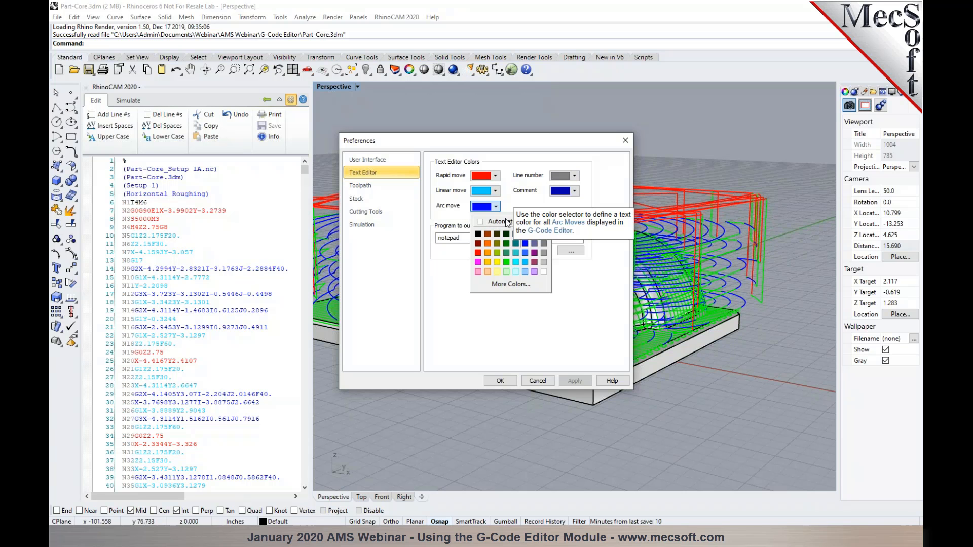
pyautogui.click(506, 252)
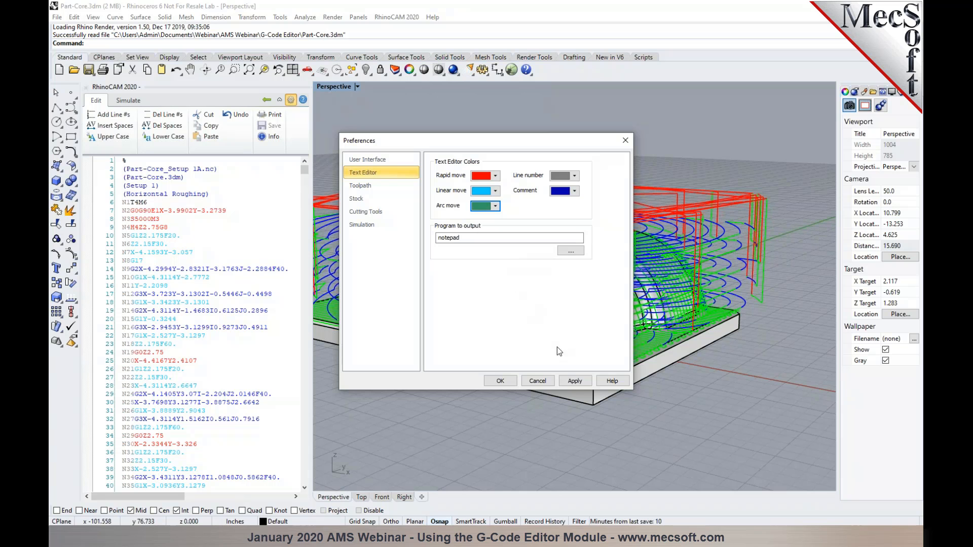
pyautogui.click(576, 380)
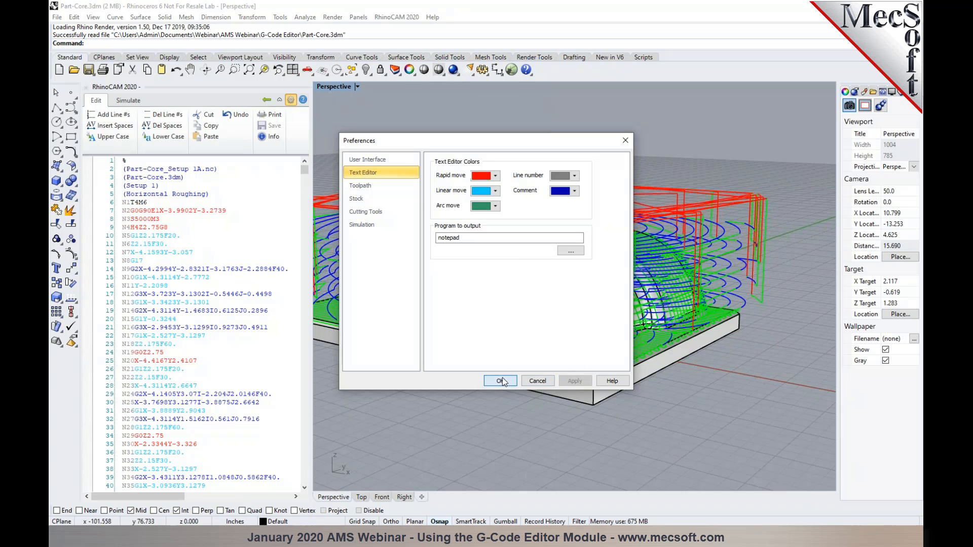
pyautogui.click(501, 380)
pyautogui.moveTo(304, 170)
pyautogui.mouseDown()
pyautogui.moveTo(303, 183)
pyautogui.moveTo(304, 167)
pyautogui.mouseUp()
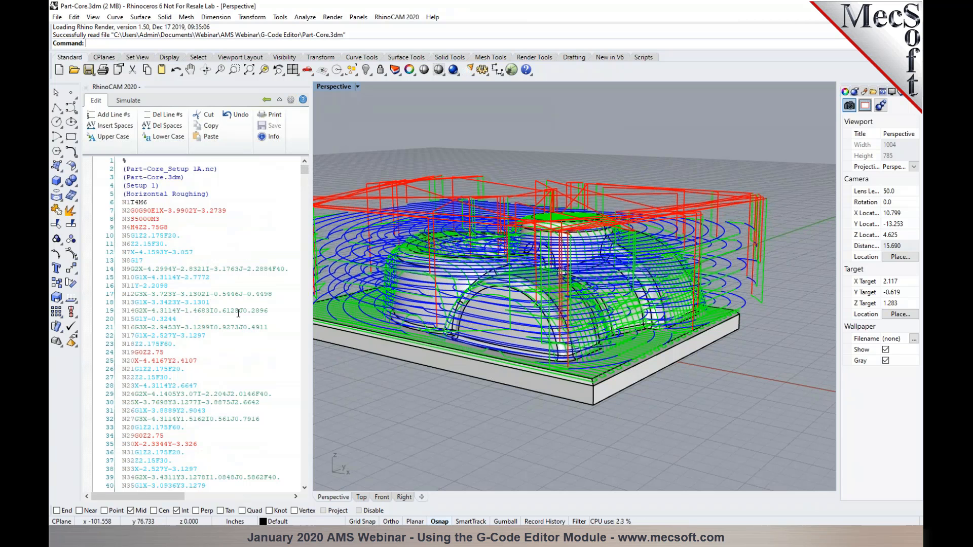
# - Check the program used for G-code output in the text editor preferences and cancel without changing it
pyautogui.click(290, 101)
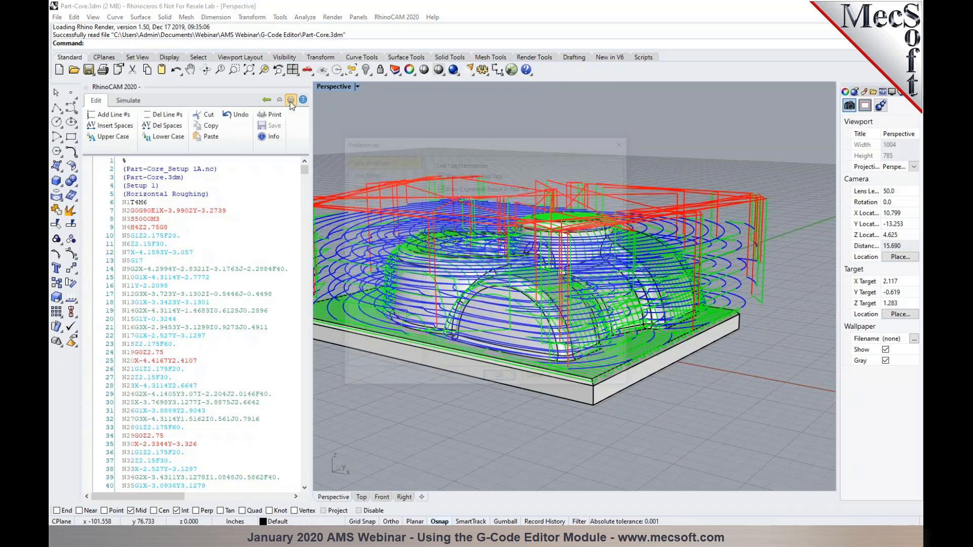
pyautogui.click(383, 173)
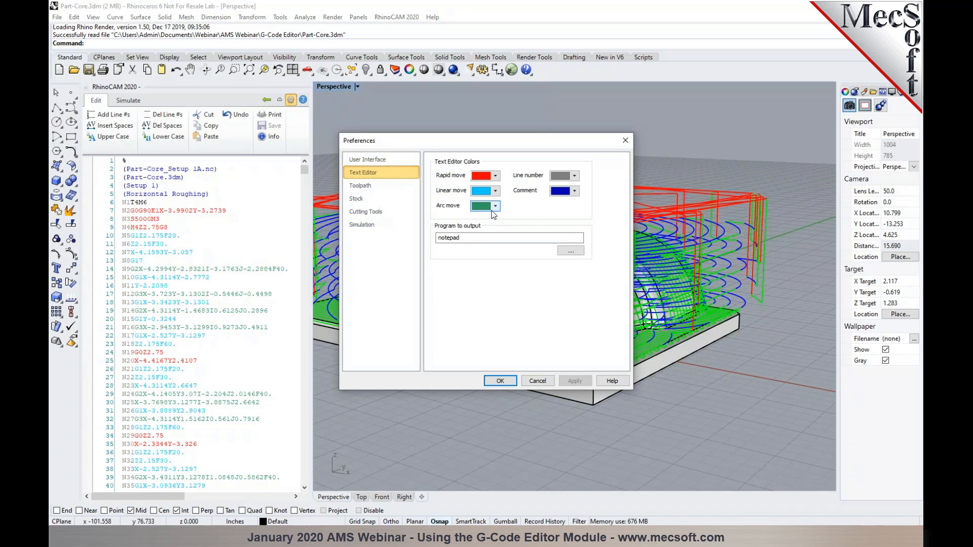
pyautogui.moveTo(476, 240); pyautogui.dragTo(434, 241)
pyautogui.click(471, 239)
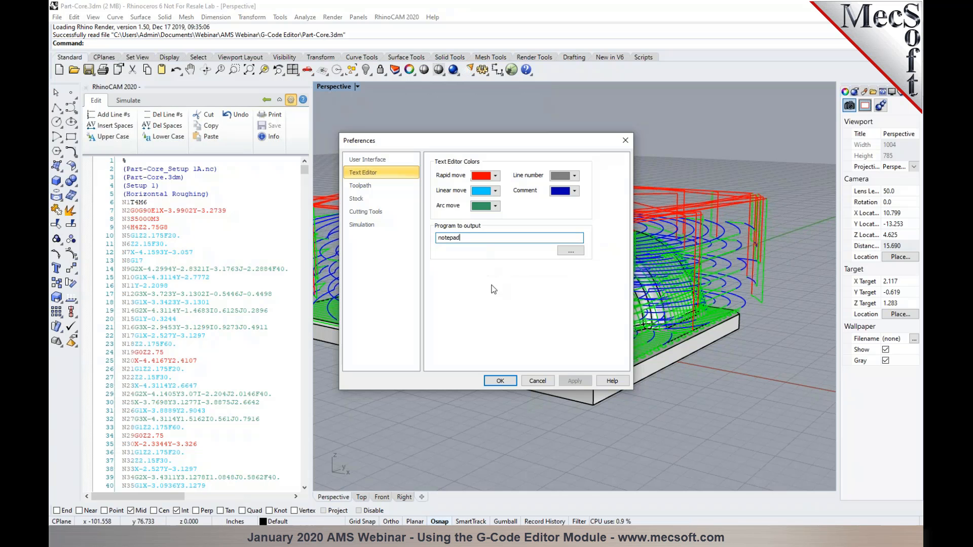
pyautogui.click(537, 381)
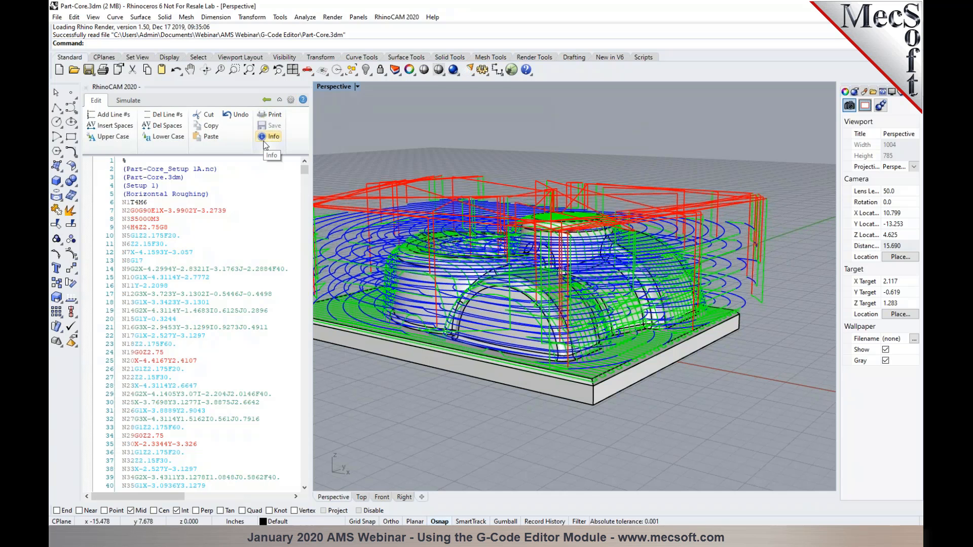
# - Return to the project and output Part-Core_Setup 1A.nc to Notepad for review, closing the listing when done
pyautogui.click(267, 99)
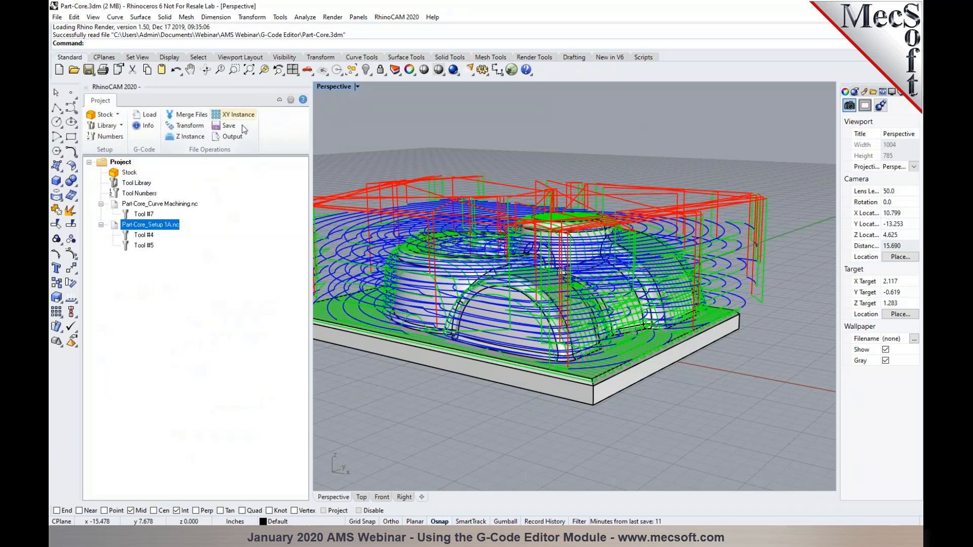
pyautogui.click(235, 136)
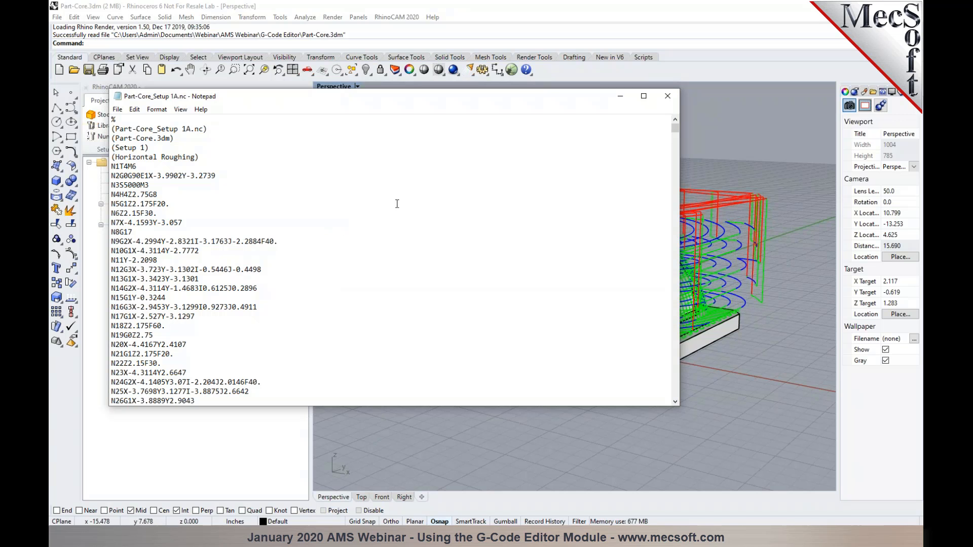
pyautogui.click(668, 97)
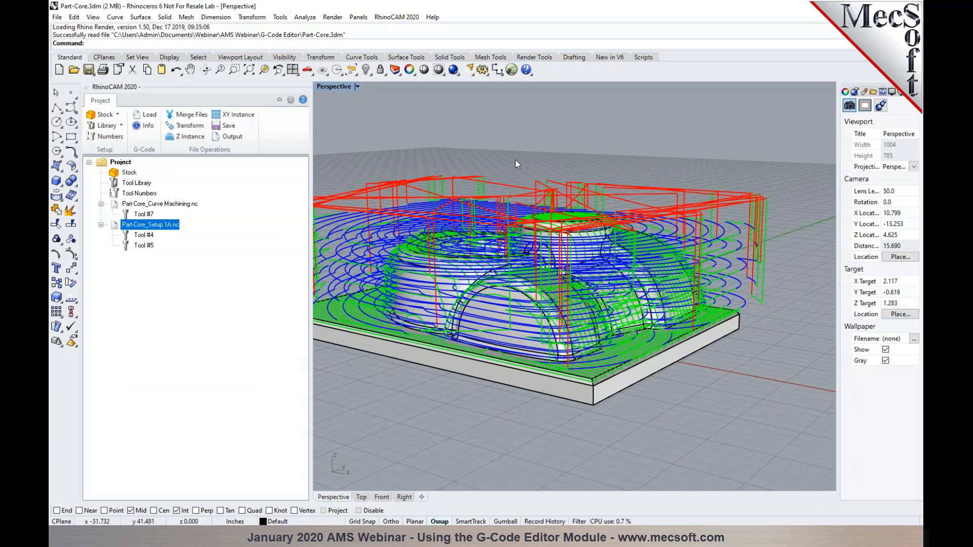
# - Read the explanation of the Program to output setting in the preferences opened from the project, and cancel
pyautogui.click(288, 102)
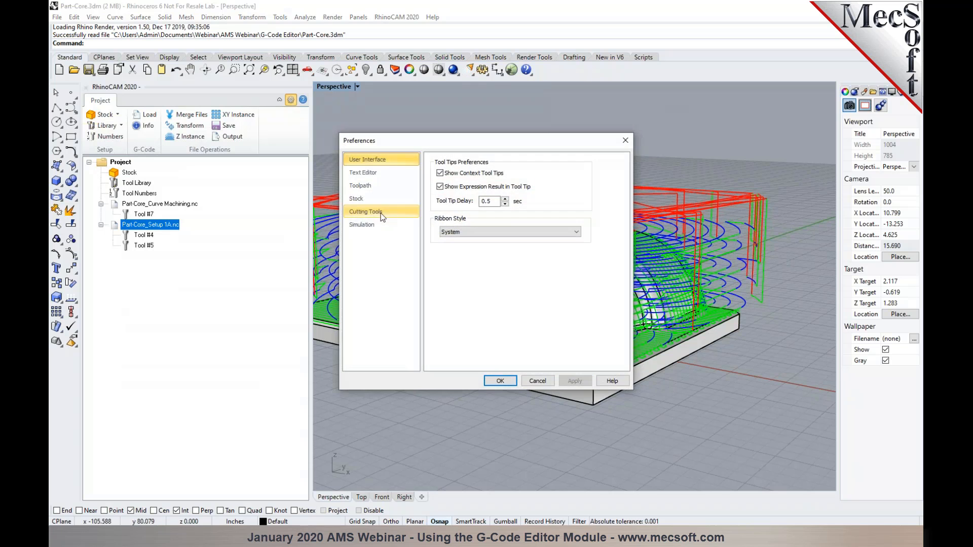
pyautogui.click(375, 187)
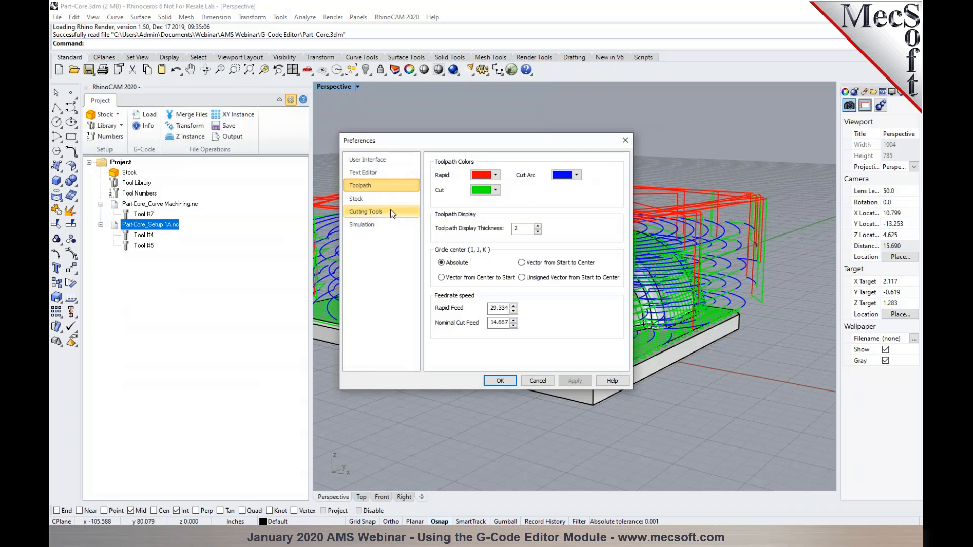
pyautogui.click(369, 172)
pyautogui.moveTo(535, 238)
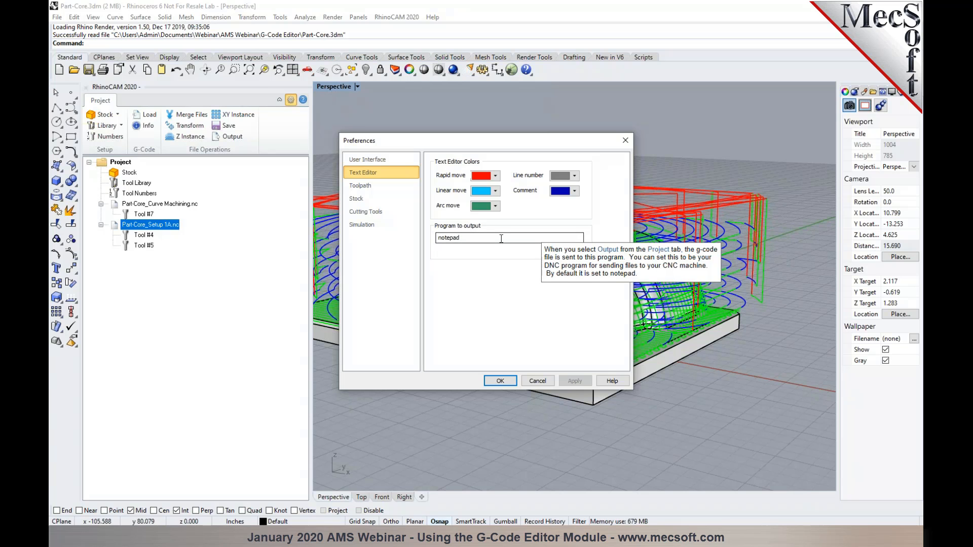
pyautogui.click(537, 380)
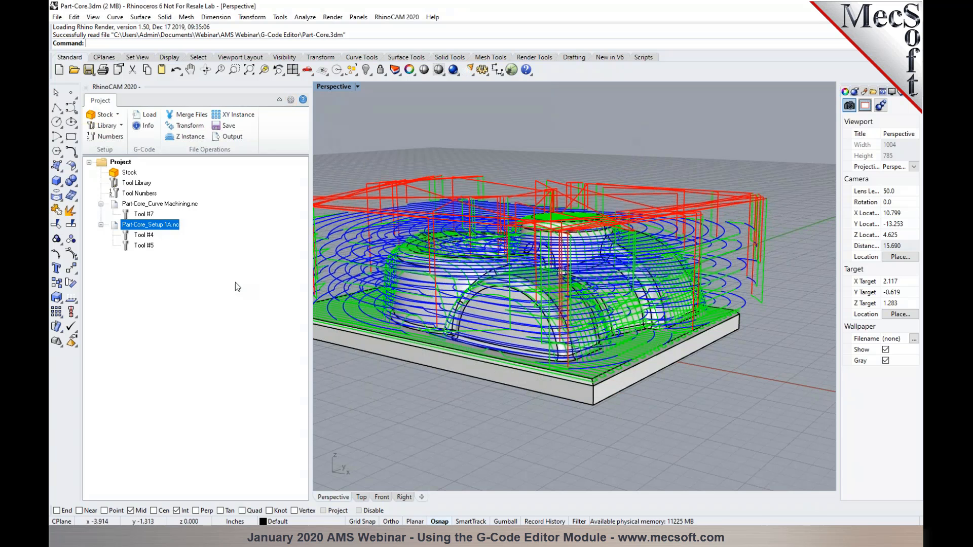
# - Reopen the Part-Core_Setup 1A.nc code in the editor and bring up the toolpath preferences
pyautogui.doubleClick(126, 226)
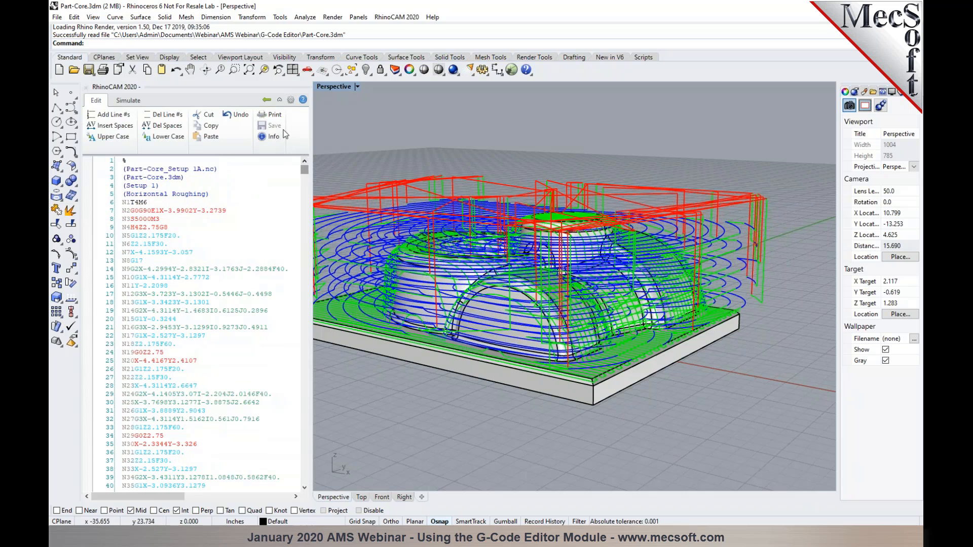
pyautogui.click(290, 99)
pyautogui.click(366, 185)
pyautogui.click(364, 173)
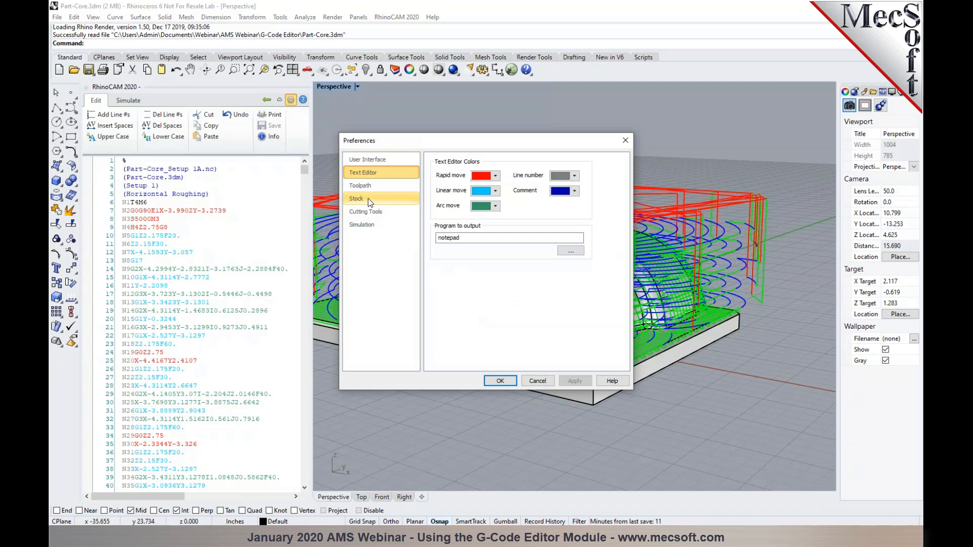
pyautogui.click(367, 199)
pyautogui.click(361, 186)
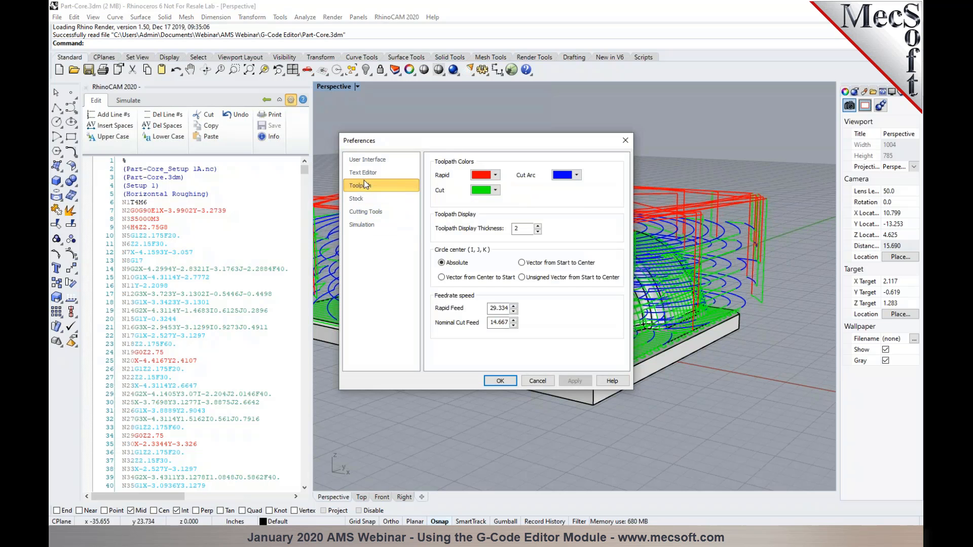
pyautogui.click(363, 172)
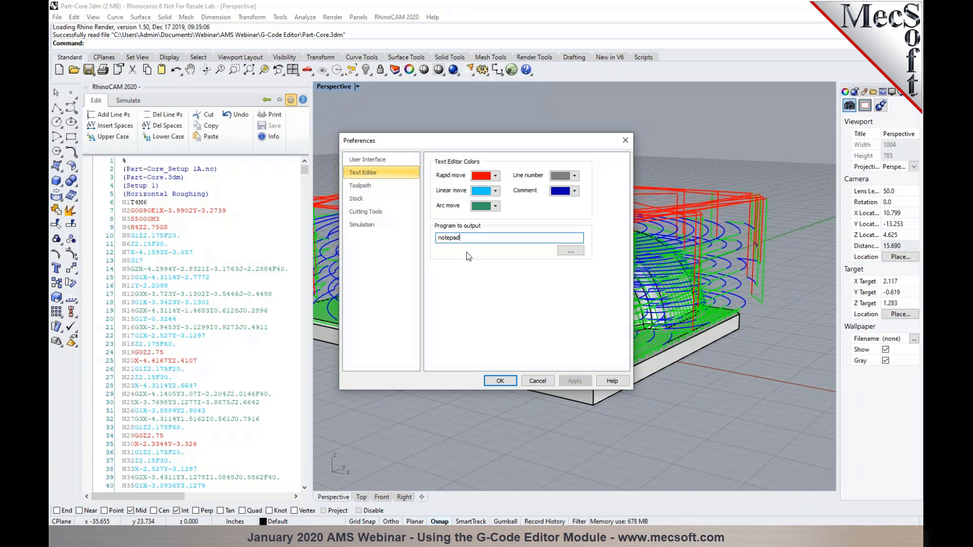
pyautogui.click(373, 187)
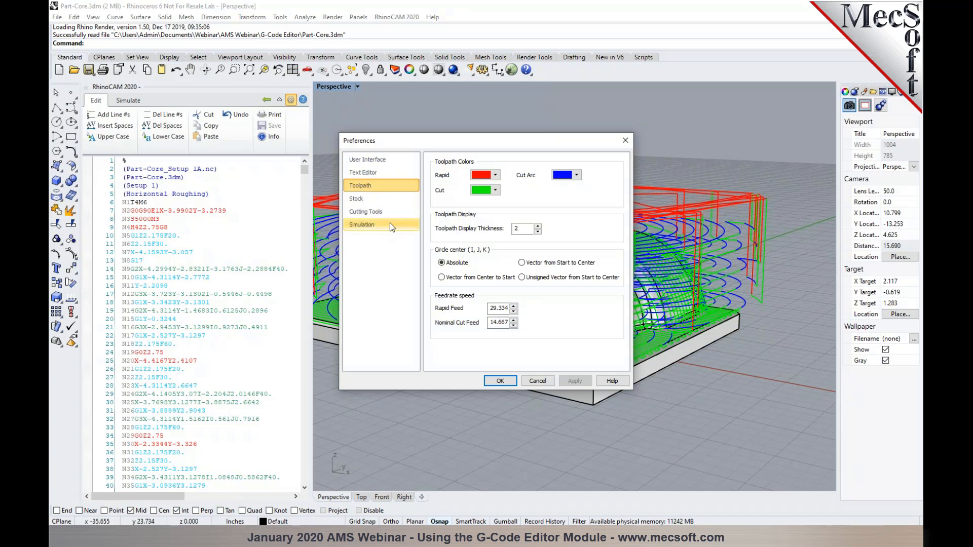
# - Uncover the toolpath view and apply the circle center (I, J, K) option Vector from Start to Center
pyautogui.moveTo(497, 139); pyautogui.dragTo(409, 154)
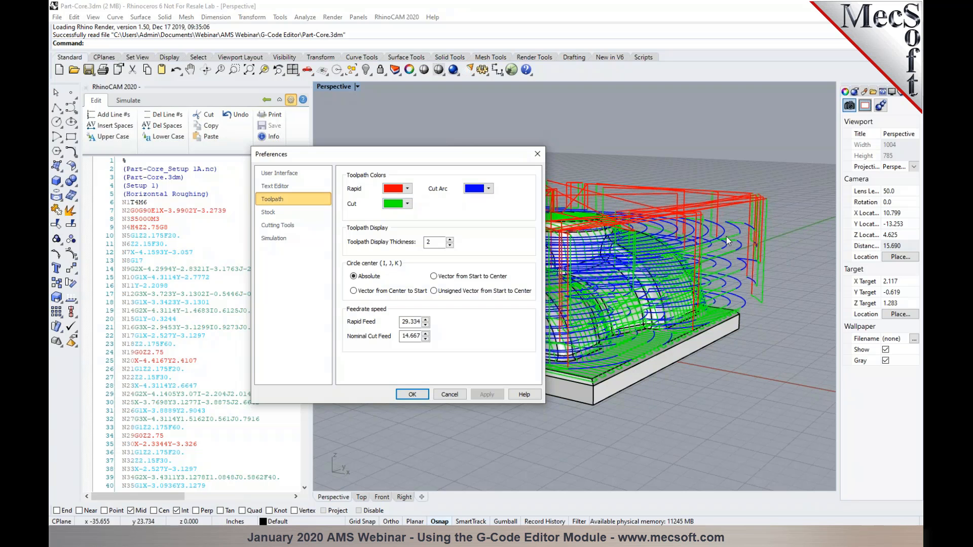
pyautogui.moveTo(442, 152); pyautogui.dragTo(324, 143)
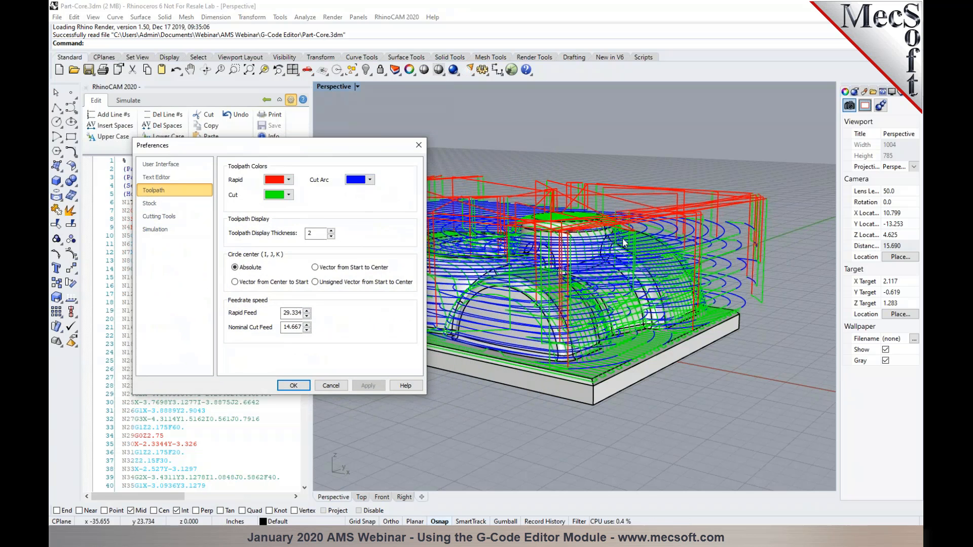
pyautogui.moveTo(324, 234)
pyautogui.moveTo(264, 282)
pyautogui.moveTo(321, 269)
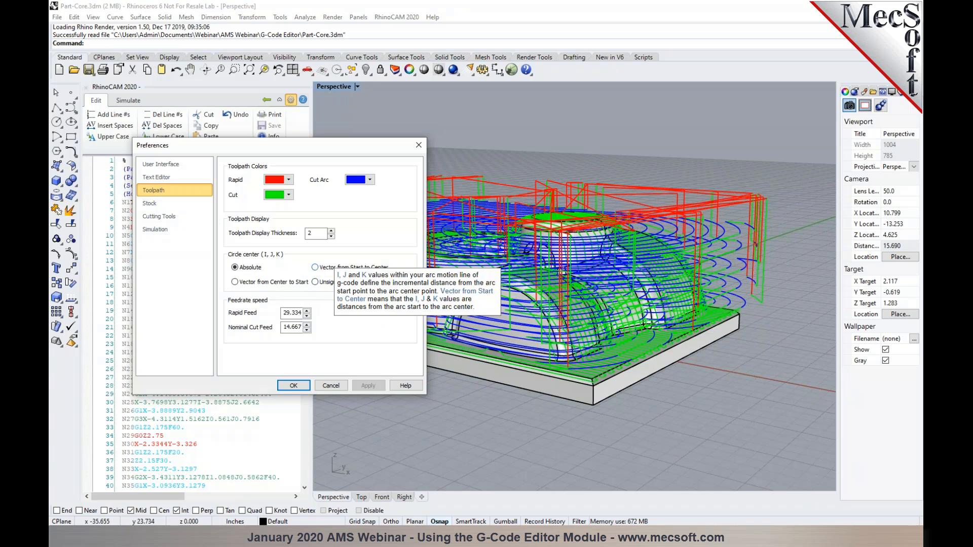
pyautogui.click(316, 268)
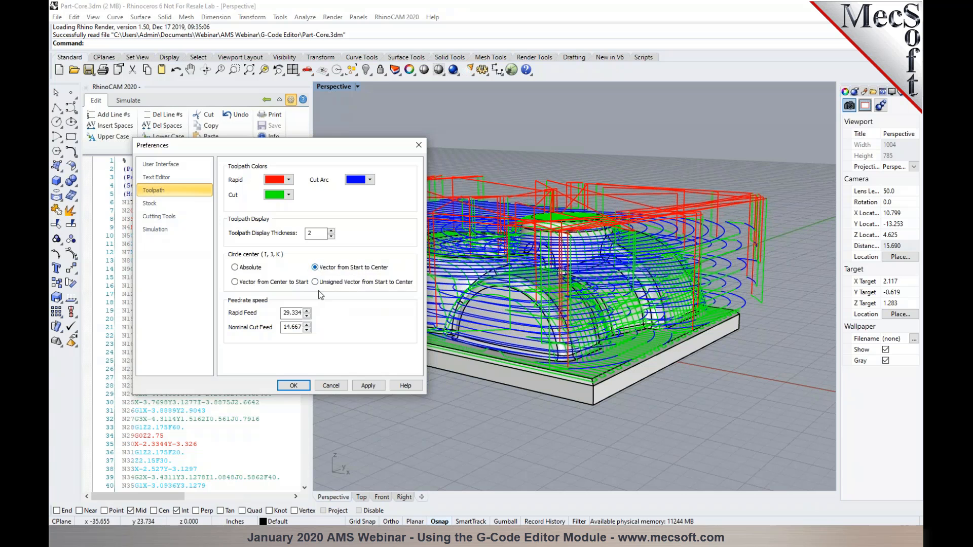
pyautogui.click(366, 388)
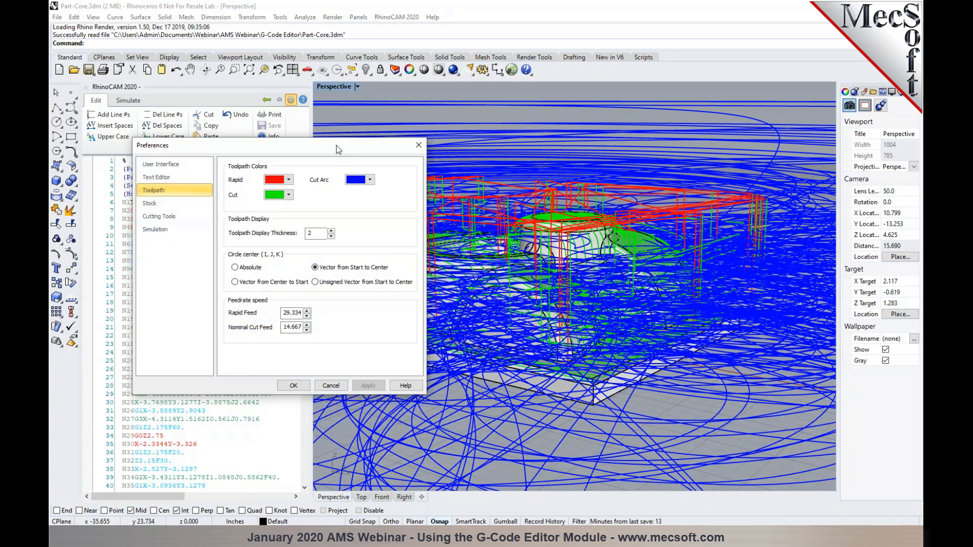
# - Set the circle center (I, J, K) definition back to Absolute and apply it to the toolpath
pyautogui.moveTo(338, 147); pyautogui.dragTo(441, 151)
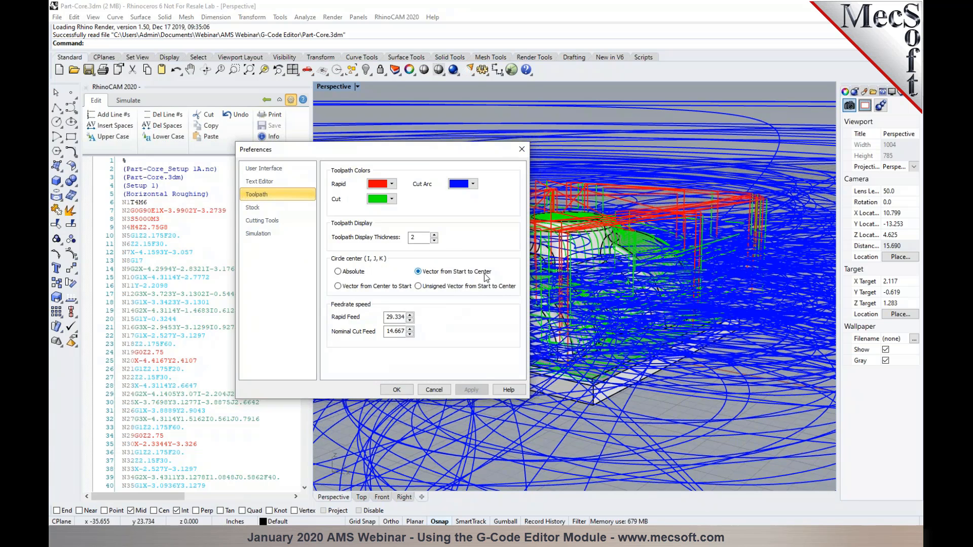
pyautogui.click(341, 272)
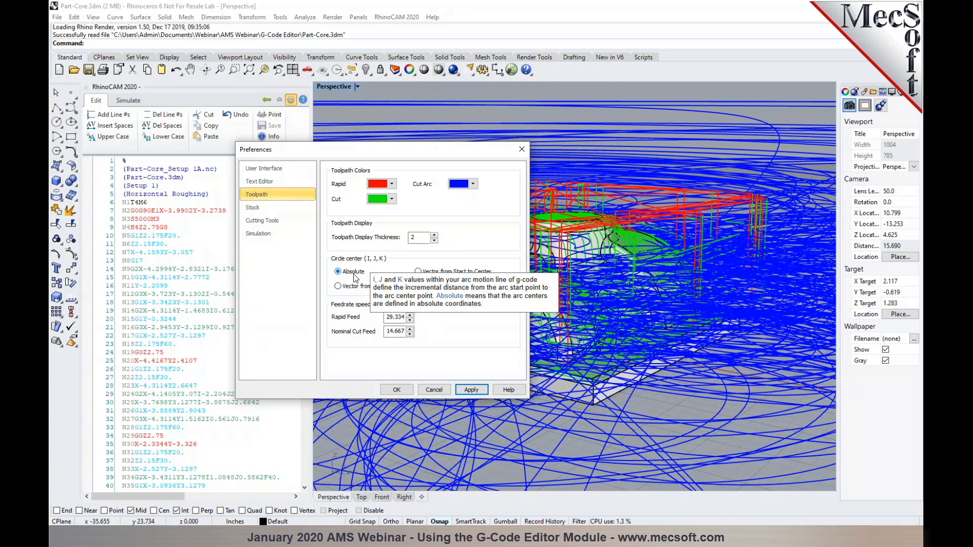
pyautogui.click(470, 390)
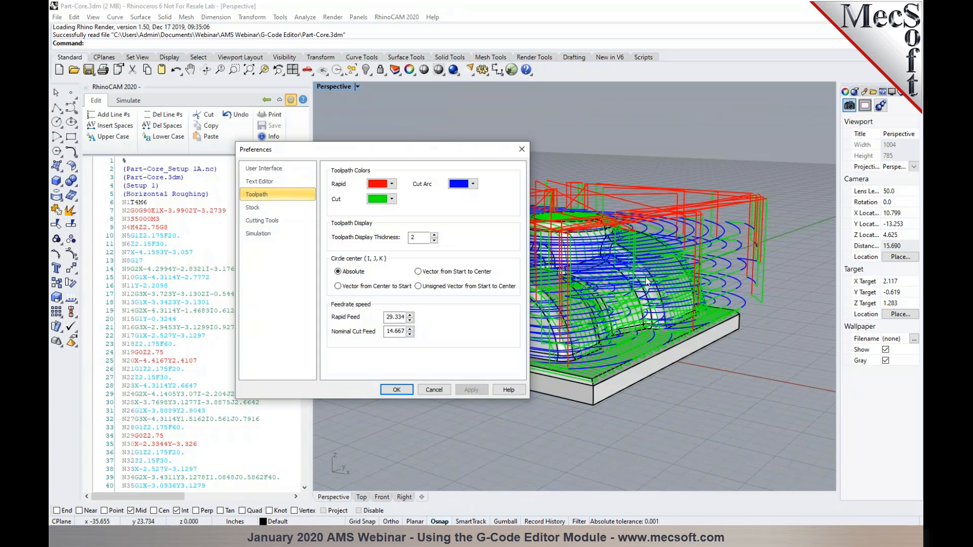
# - Set the rapid feed to 100 and the nominal cut feed to 50, and check the file information for Part-Core_Setup 1A.nc
pyautogui.moveTo(440, 148); pyautogui.dragTo(354, 116)
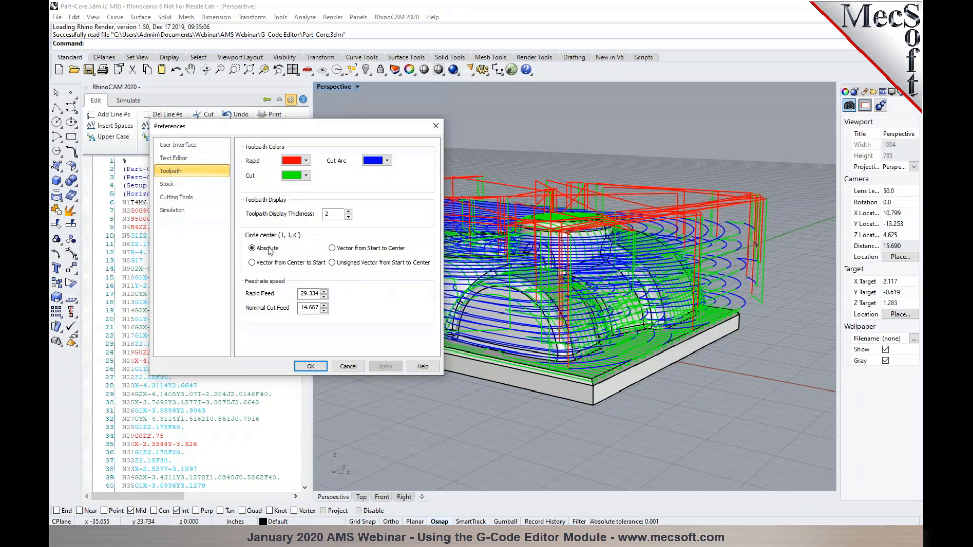
pyautogui.moveTo(267, 248)
pyautogui.moveTo(357, 247)
pyautogui.moveTo(305, 297)
pyautogui.doubleClick(310, 294)
pyautogui.write('100')
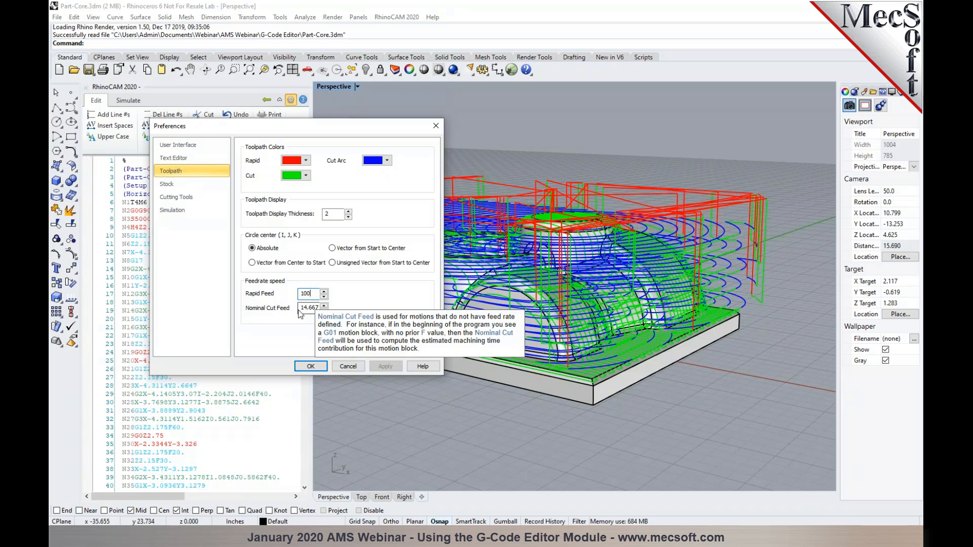
pyautogui.moveTo(302, 309); pyautogui.dragTo(324, 310)
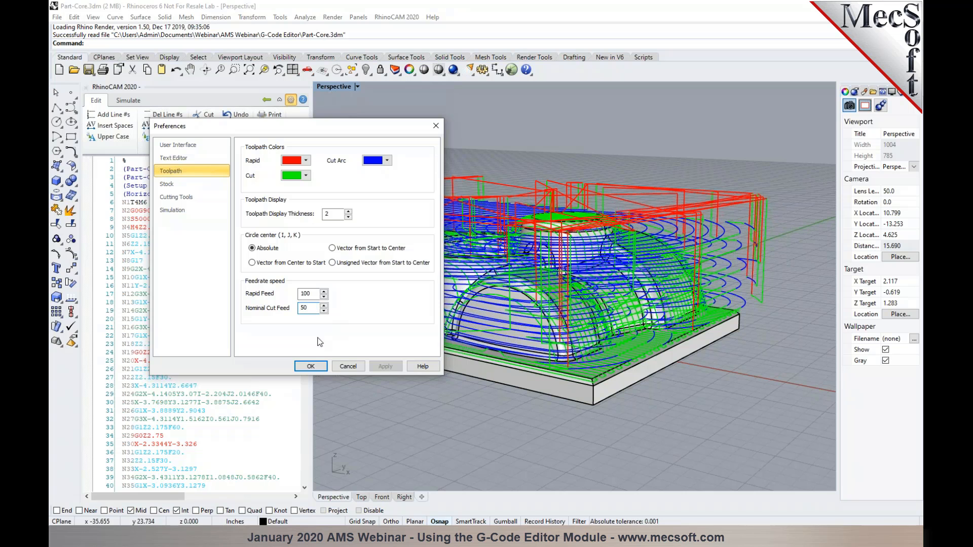
pyautogui.click(315, 370)
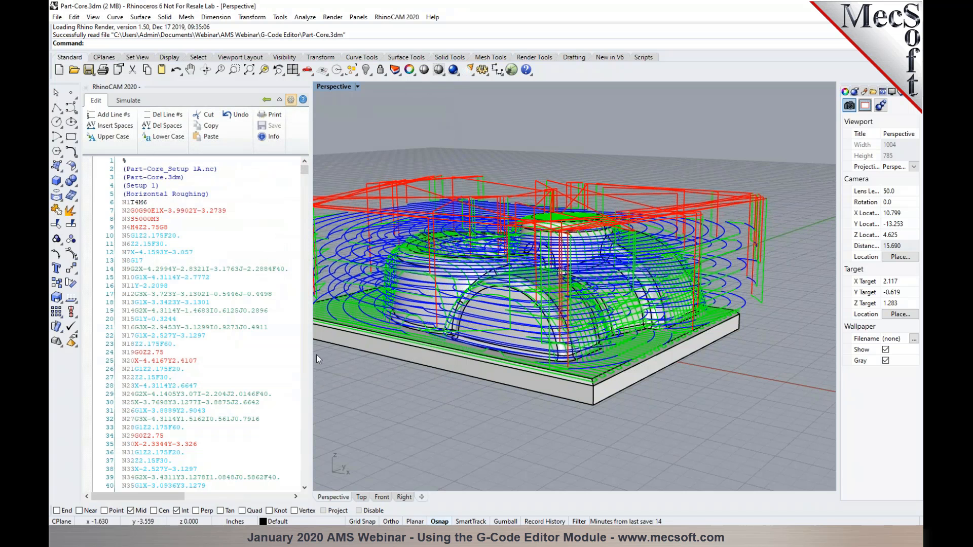
pyautogui.click(265, 138)
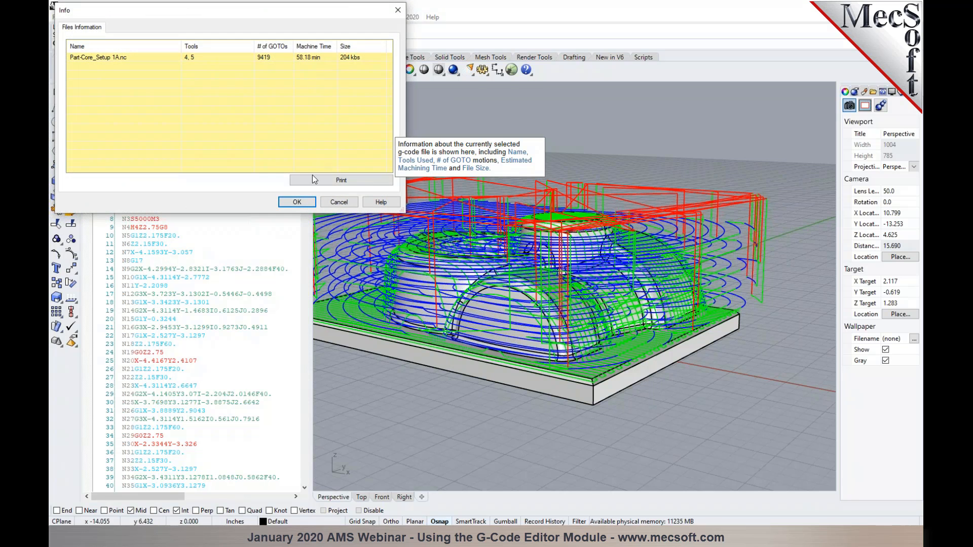
pyautogui.click(303, 203)
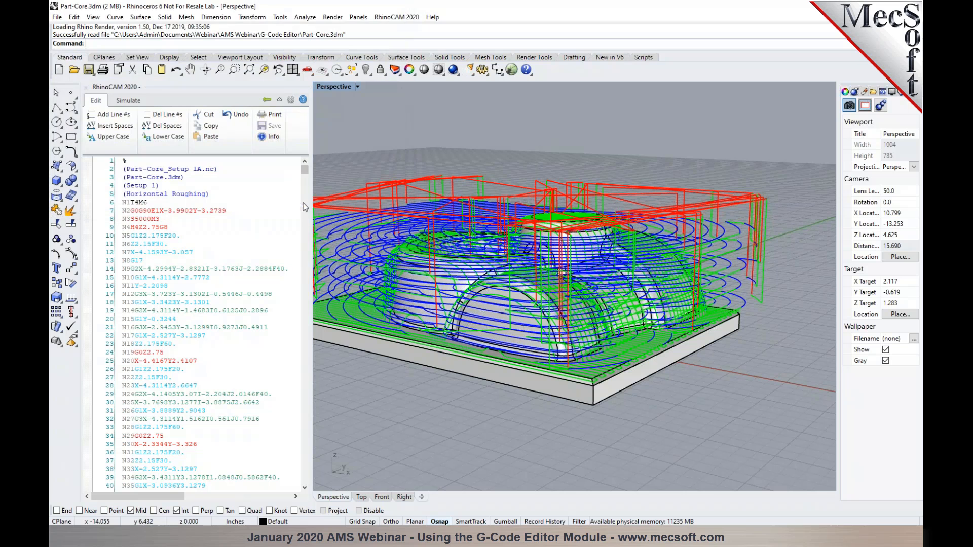
# - Review the stock, cutting tool and simulation preferences, and close the preferences
pyautogui.click(290, 100)
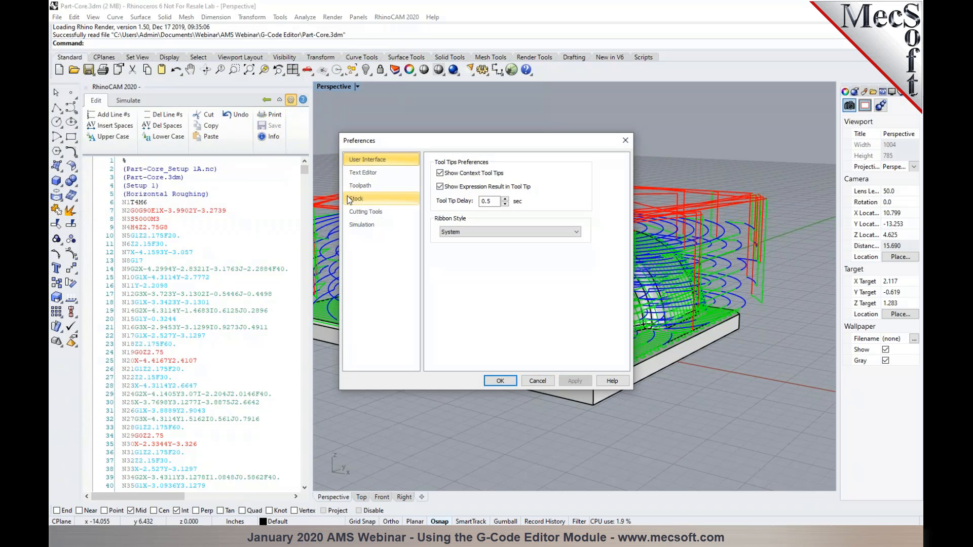
pyautogui.click(350, 199)
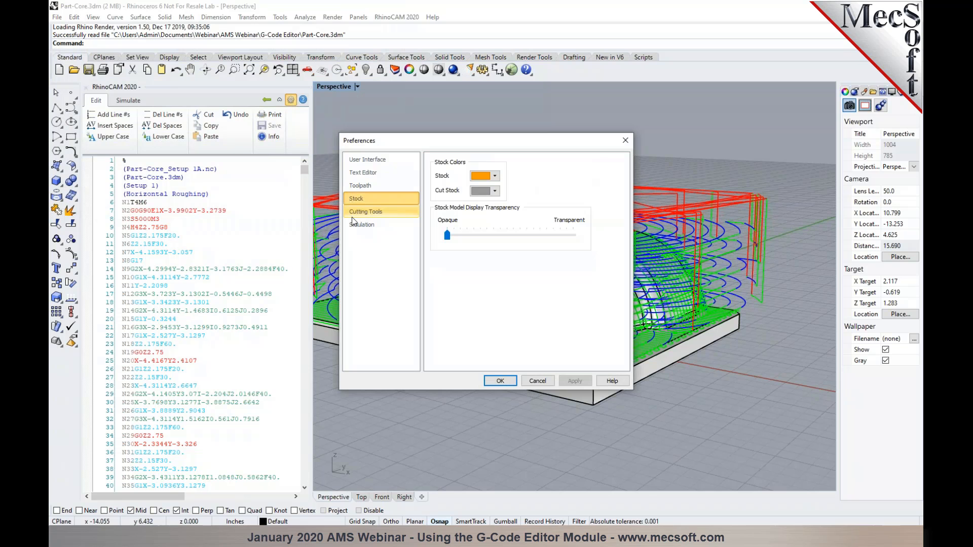
pyautogui.moveTo(450, 142); pyautogui.dragTo(290, 135)
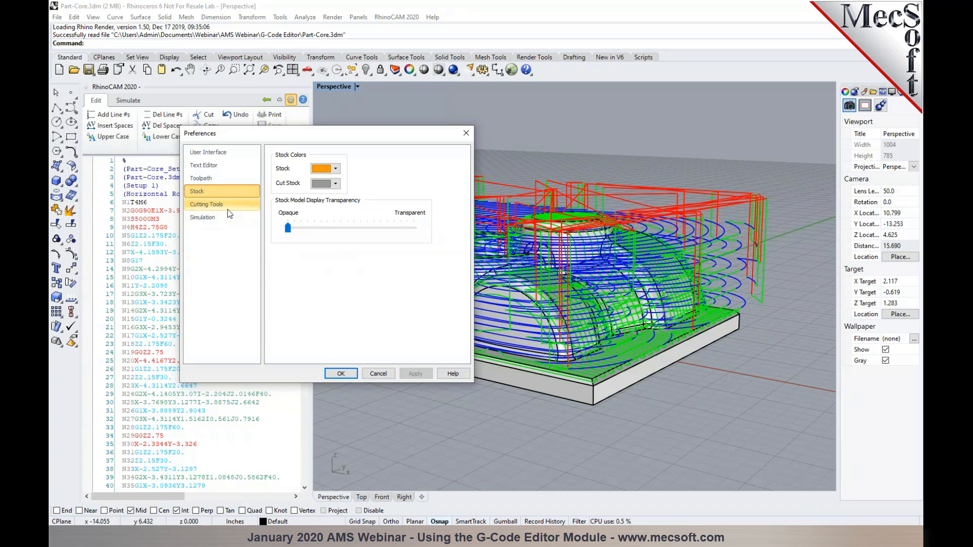
pyautogui.click(206, 204)
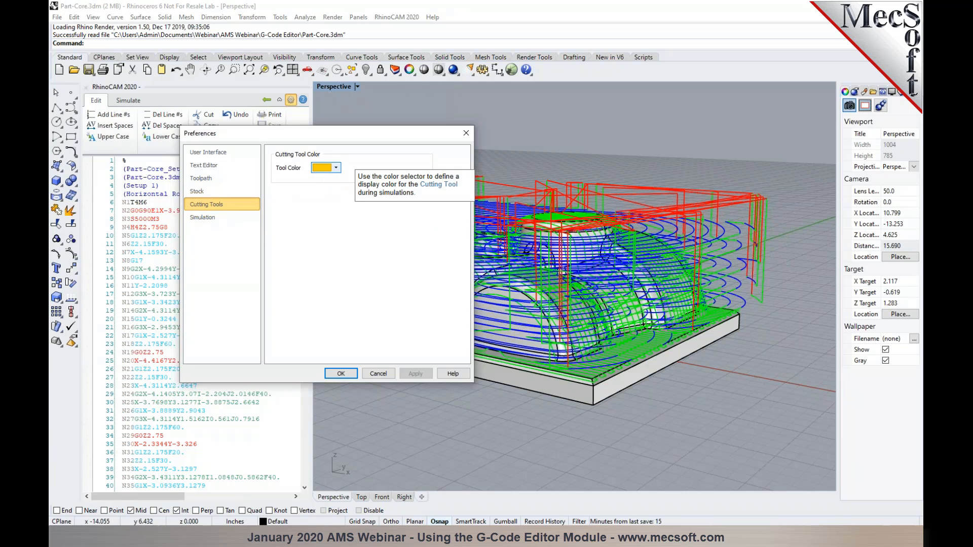
pyautogui.click(219, 217)
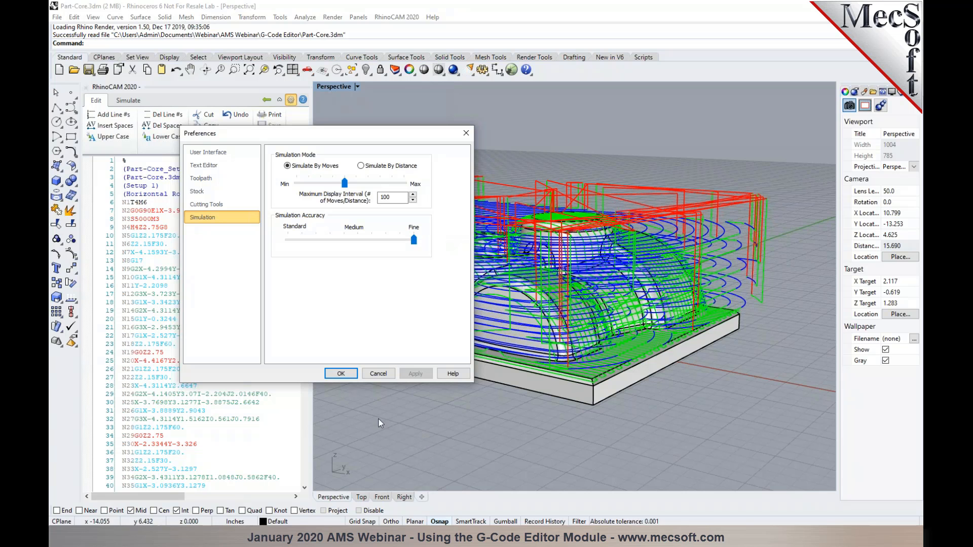
pyautogui.click(349, 376)
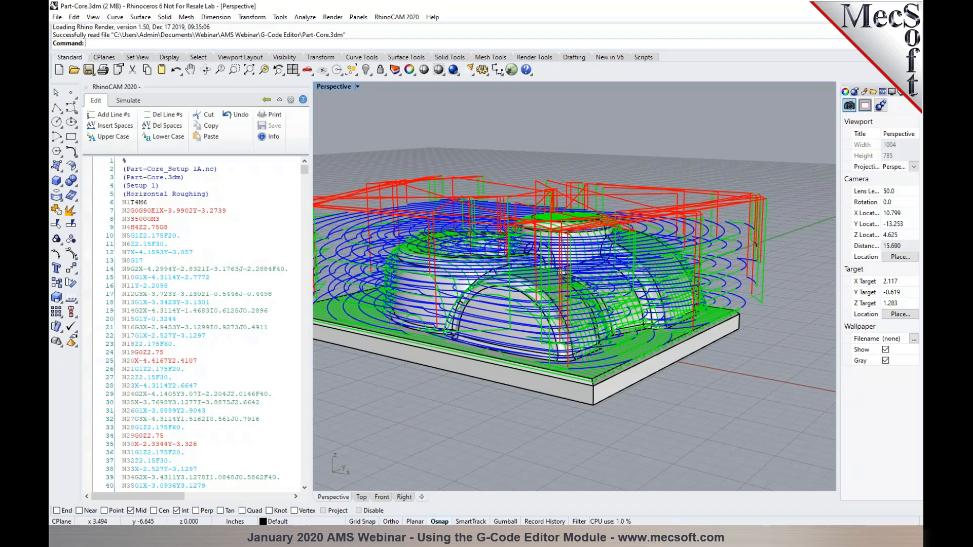
# - Switch to VisualCAM, show all G-code file types, and load Part1_Setup 1-Fadal.txt with its code open in the editor
pyautogui.moveTo(343, 536)
pyautogui.click(355, 489)
pyautogui.moveTo(662, 452); pyautogui.dragTo(663, 442, button='middle')
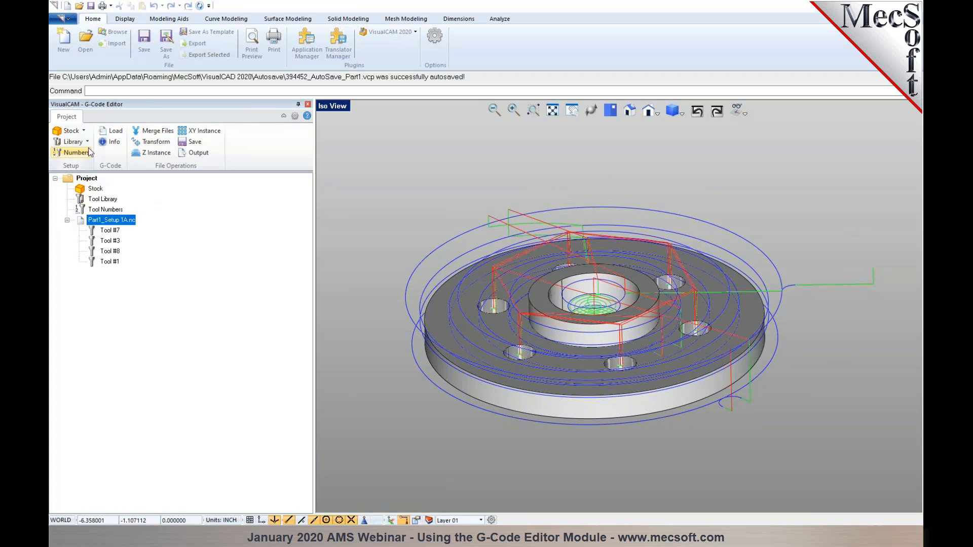
pyautogui.click(114, 135)
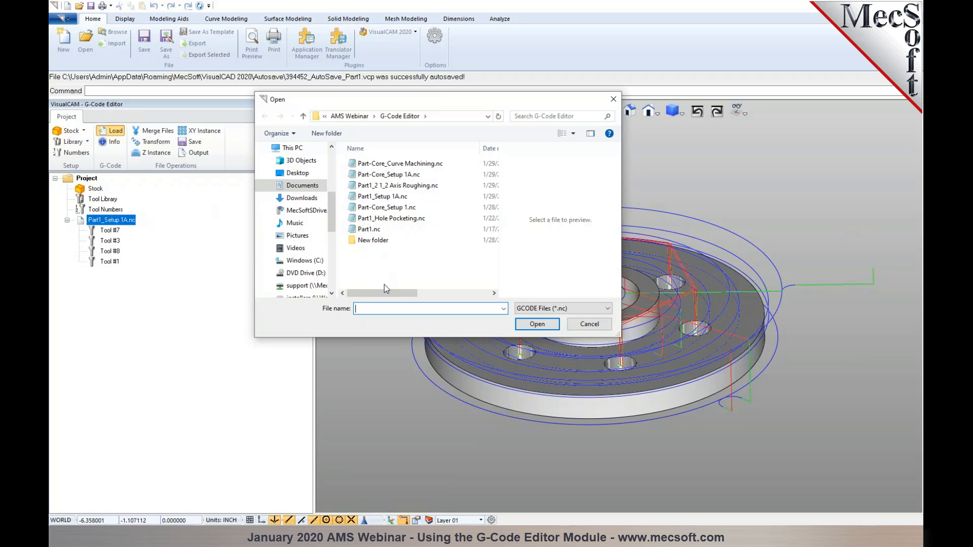
pyautogui.click(538, 308)
pyautogui.click(536, 326)
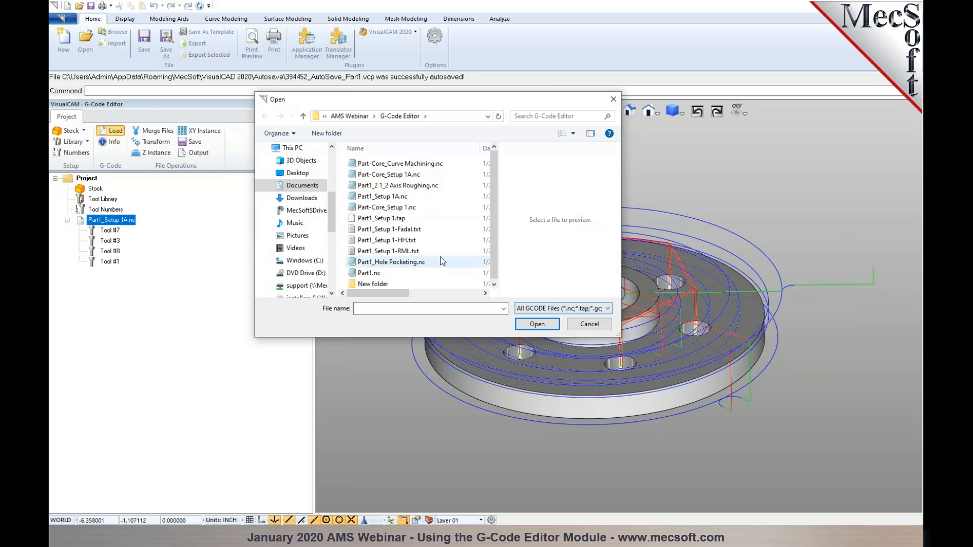
pyautogui.click(399, 229)
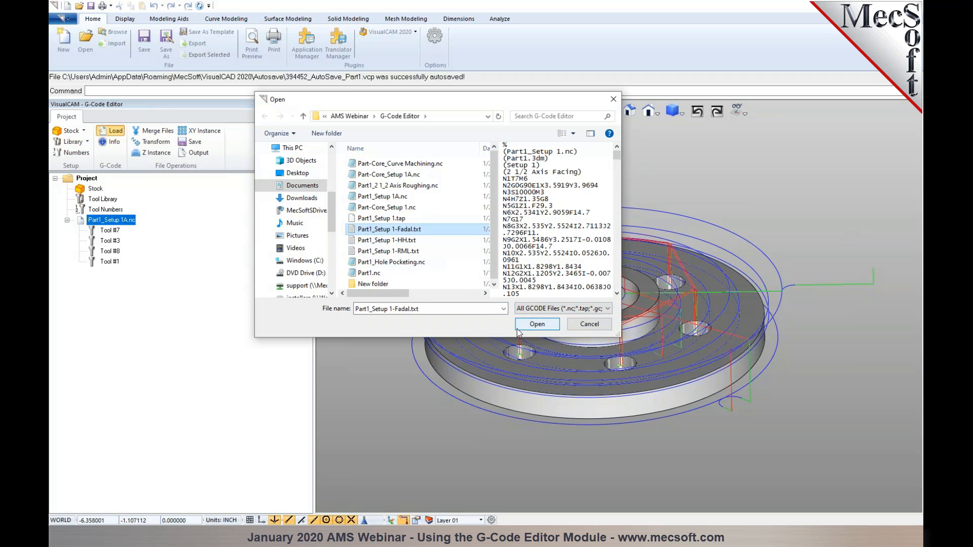
pyautogui.click(542, 325)
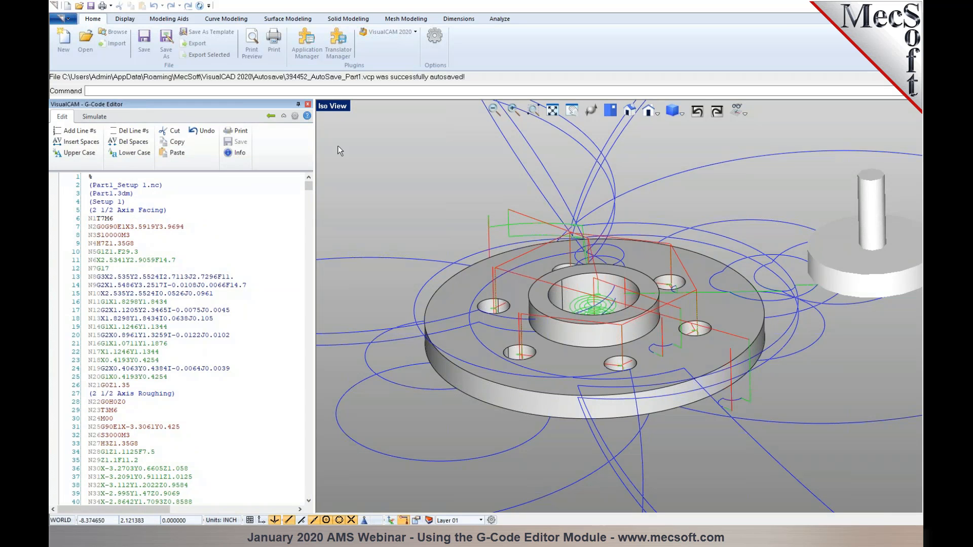
# - Set the toolpath's circle center (I, J, K) definition to Absolute for the Fadal code and accept the preferences
pyautogui.click(295, 117)
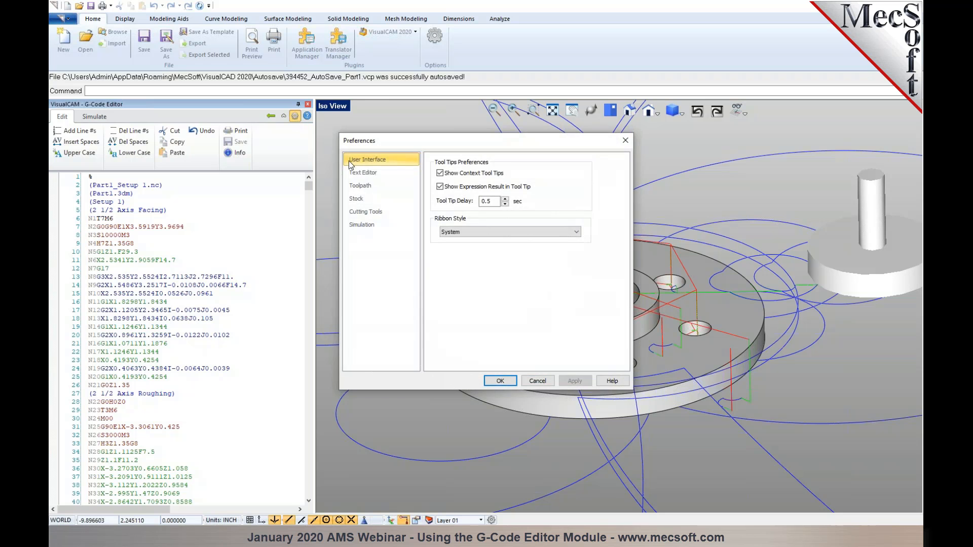
pyautogui.click(366, 187)
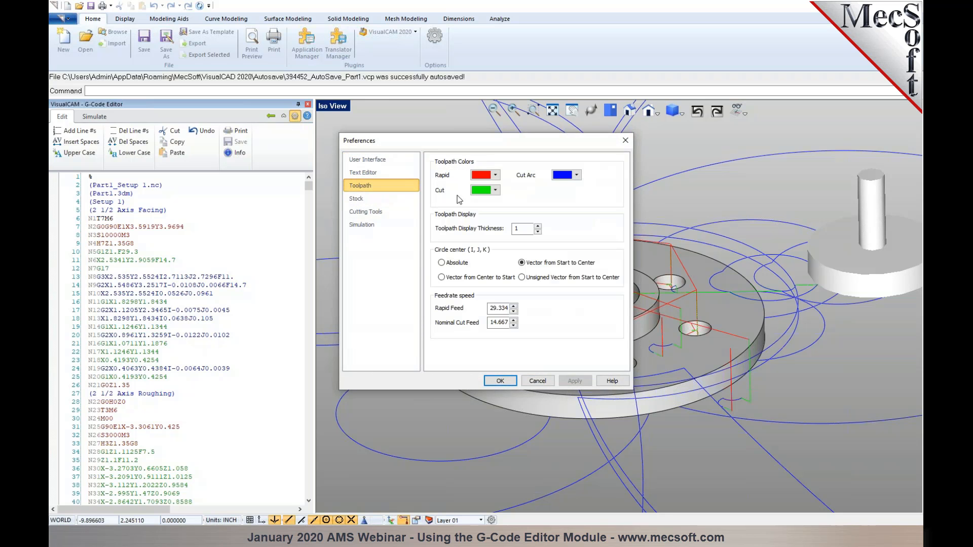
pyautogui.click(453, 262)
pyautogui.click(580, 383)
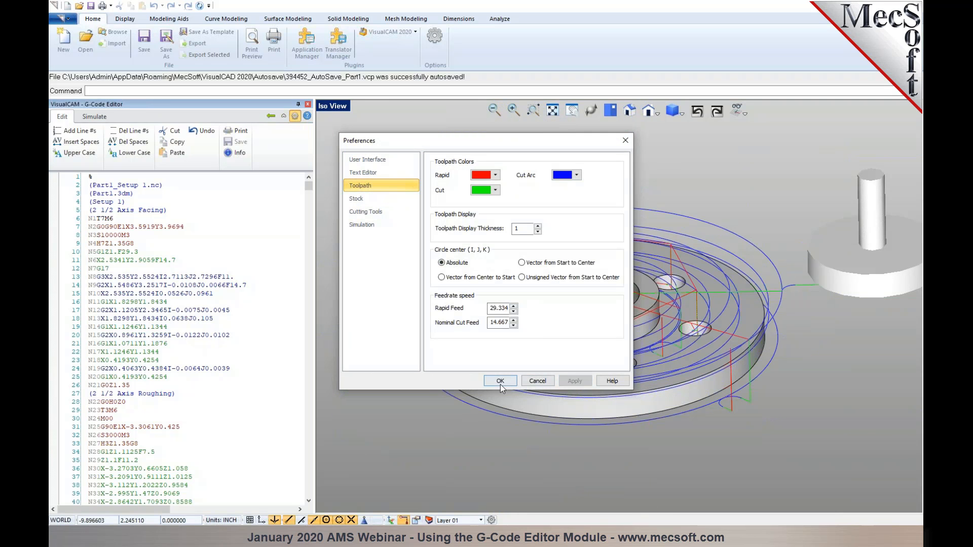
pyautogui.click(499, 382)
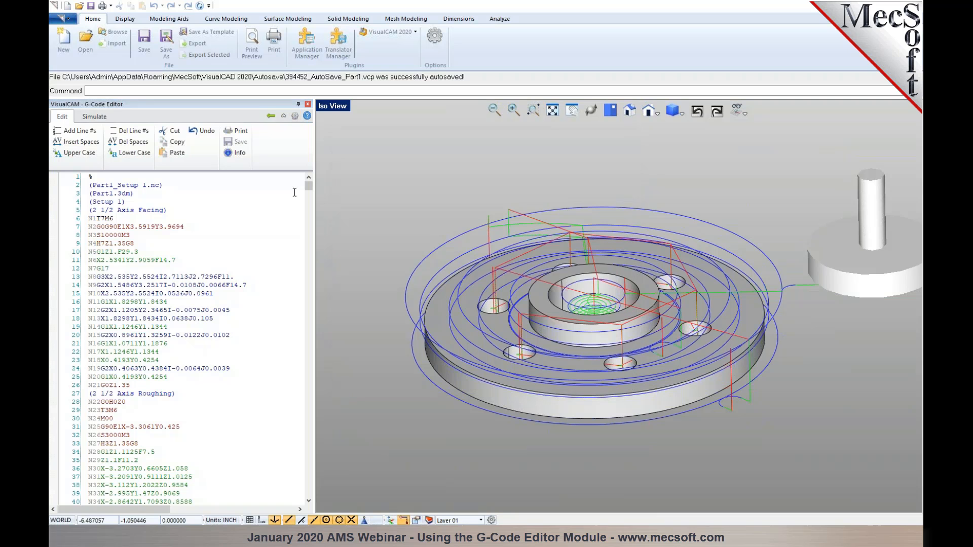
# - Load Part1_Setup 1-HH.txt into the project and open its code in the editor
pyautogui.click(269, 116)
pyautogui.click(110, 130)
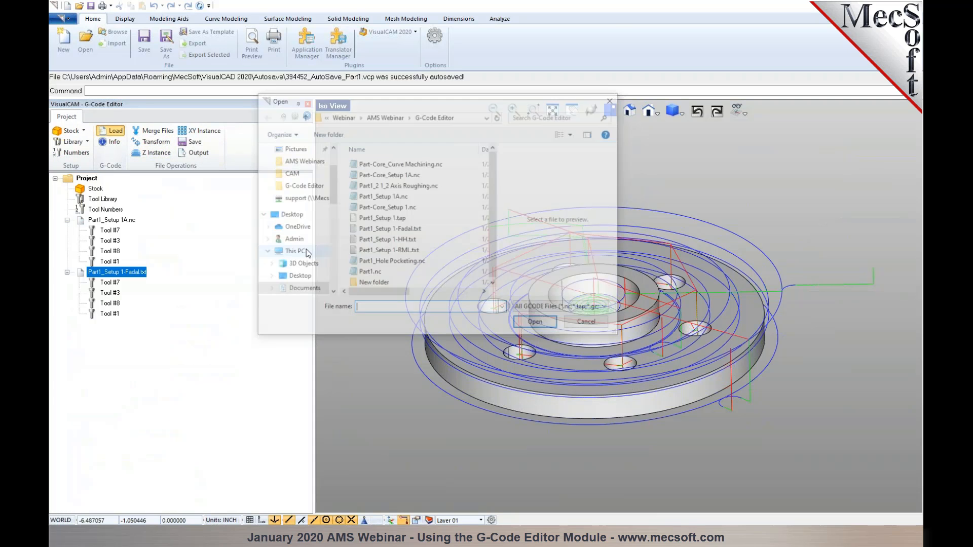
pyautogui.click(413, 240)
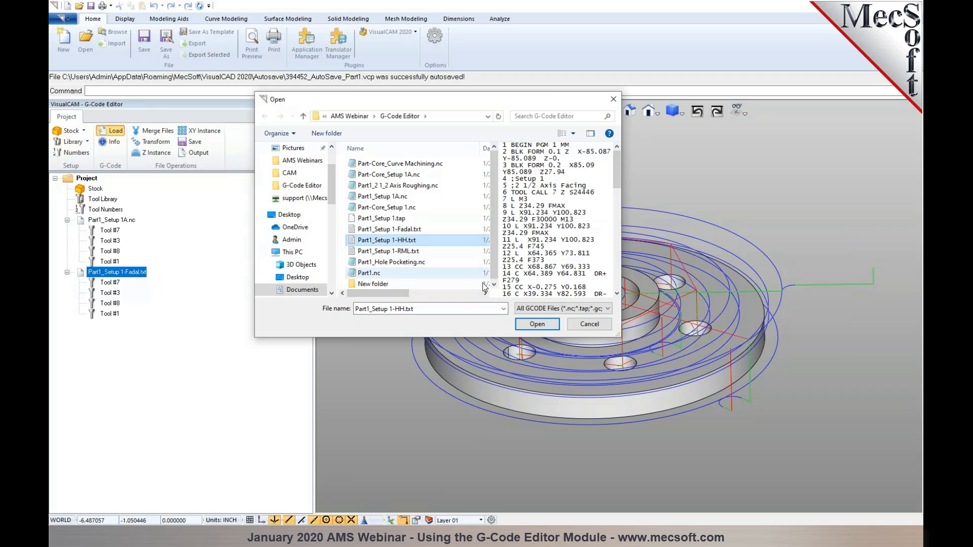
pyautogui.click(537, 325)
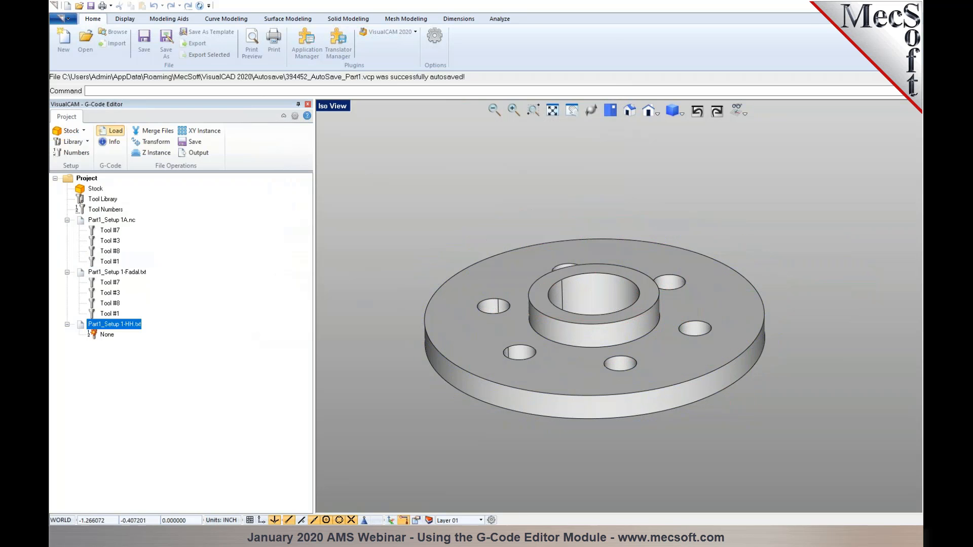
pyautogui.doubleClick(82, 325)
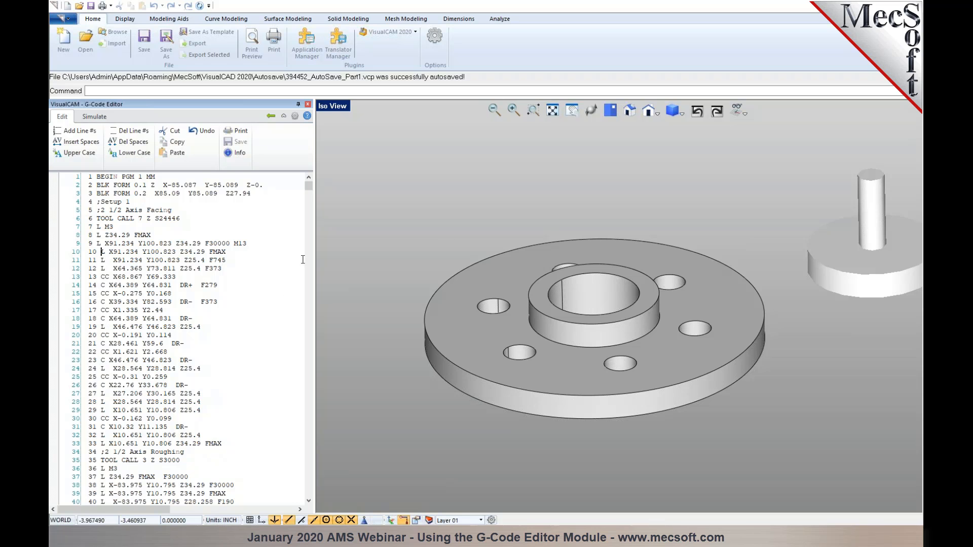
# - Return to the project, load Part1_Setup 1-RML.txt and open its code in the editor
pyautogui.click(269, 116)
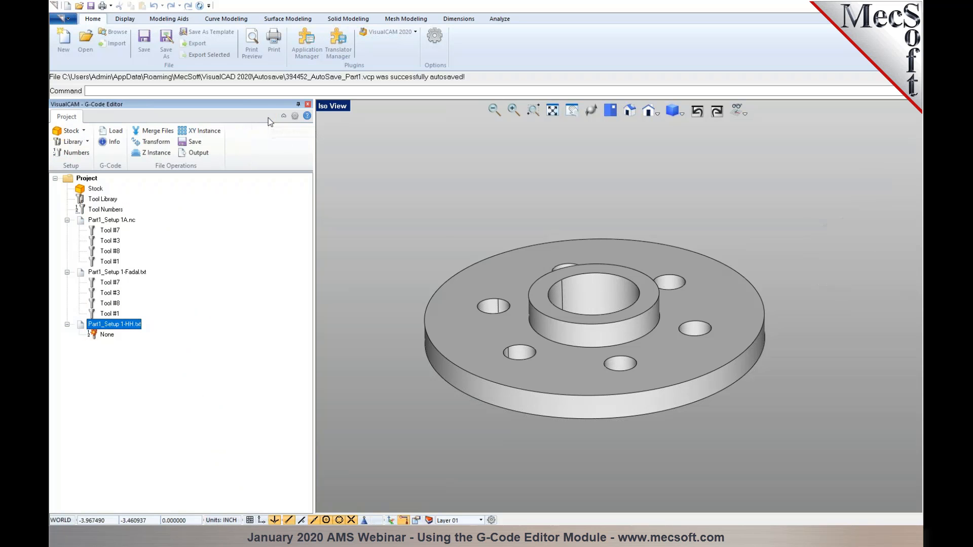
pyautogui.click(112, 132)
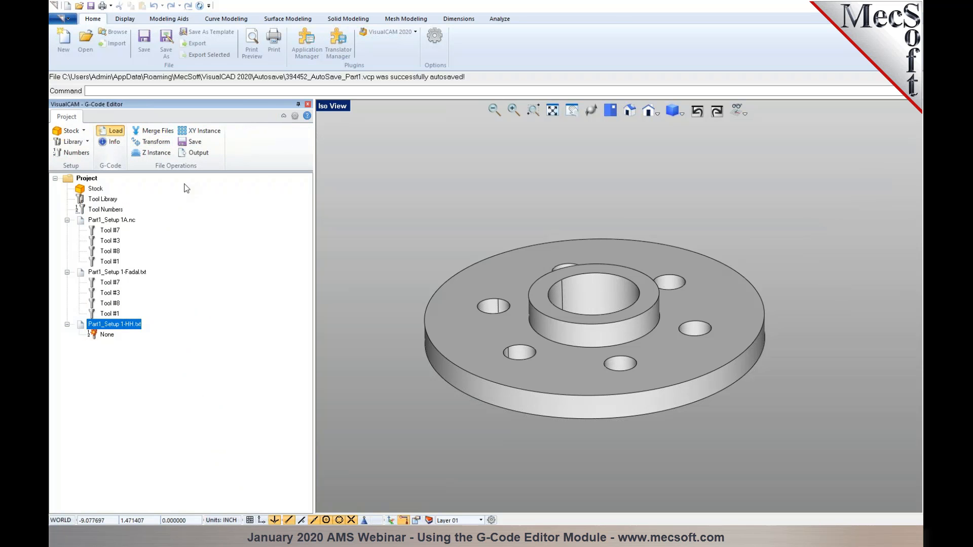
pyautogui.click(379, 252)
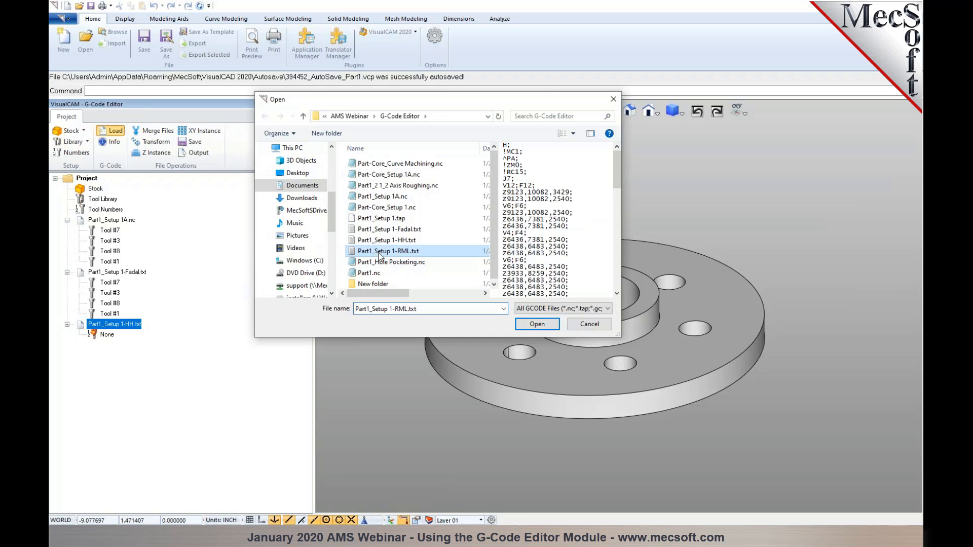
pyautogui.click(537, 325)
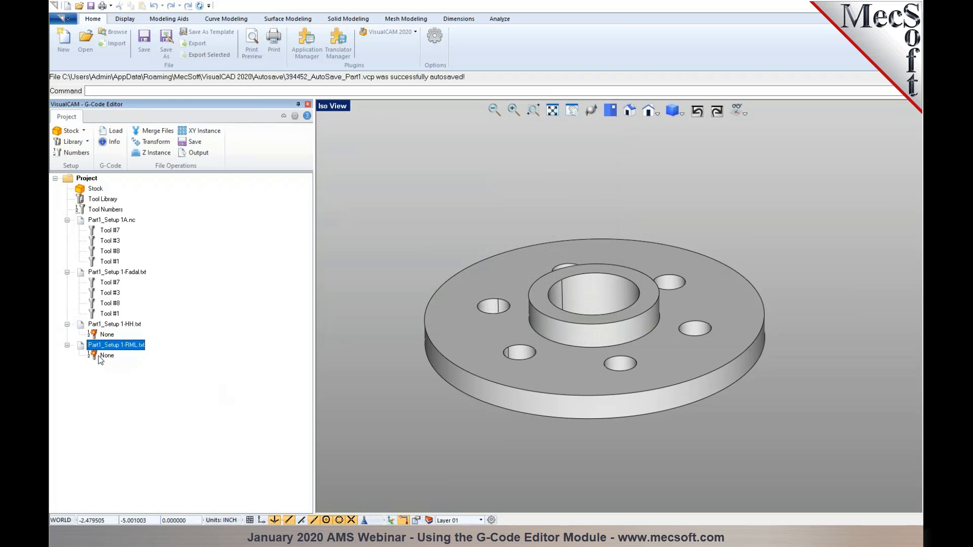
pyautogui.doubleClick(83, 346)
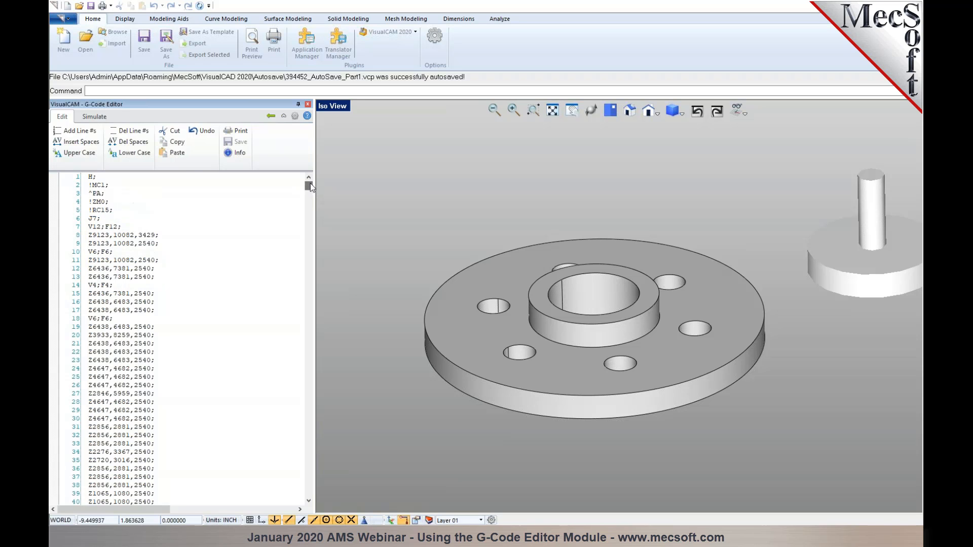
# - Load Part1_Setup 1.tap into the project, accept the default tools, and look through its code in the editor
pyautogui.click(272, 117)
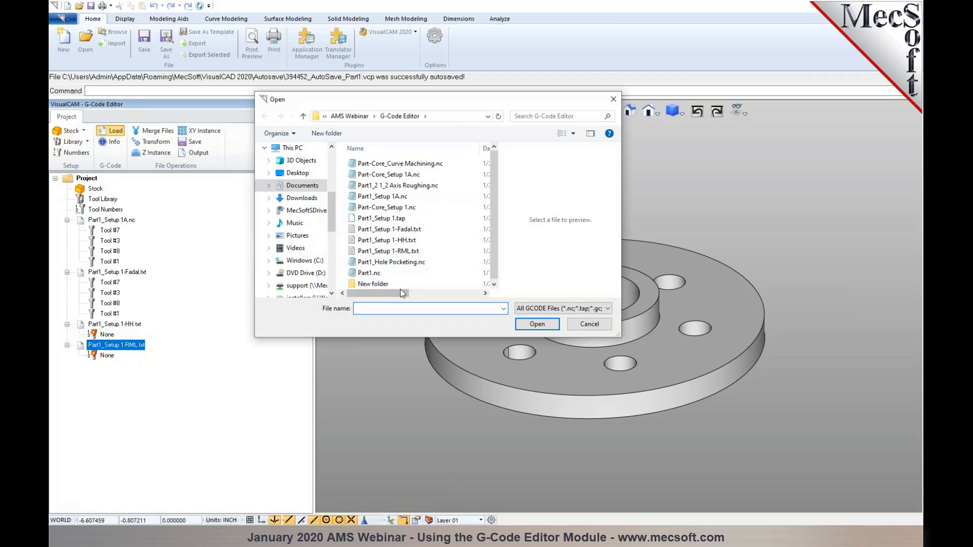
pyautogui.click(422, 218)
pyautogui.click(538, 323)
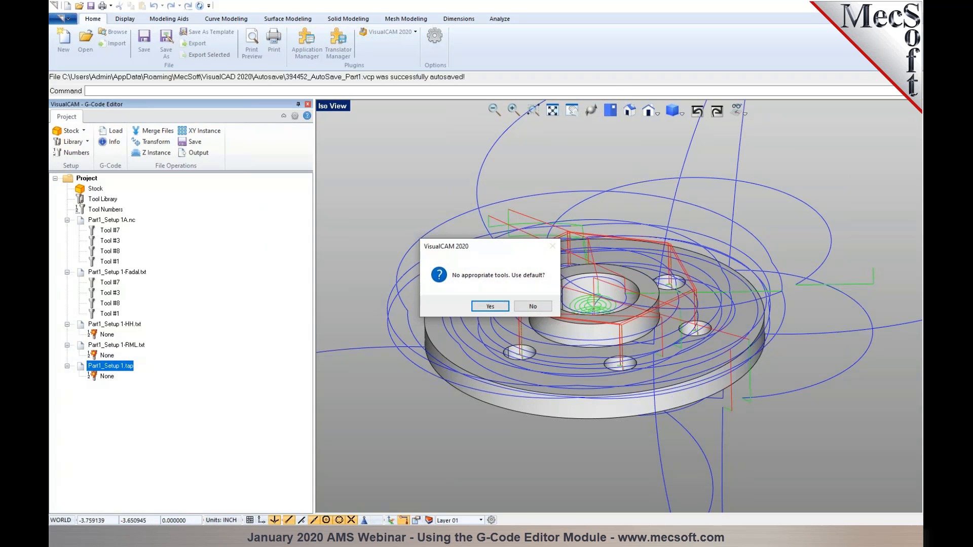
pyautogui.click(483, 309)
pyautogui.moveTo(309, 187)
pyautogui.mouseDown()
pyautogui.moveTo(309, 199)
pyautogui.moveTo(313, 190)
pyautogui.mouseUp()
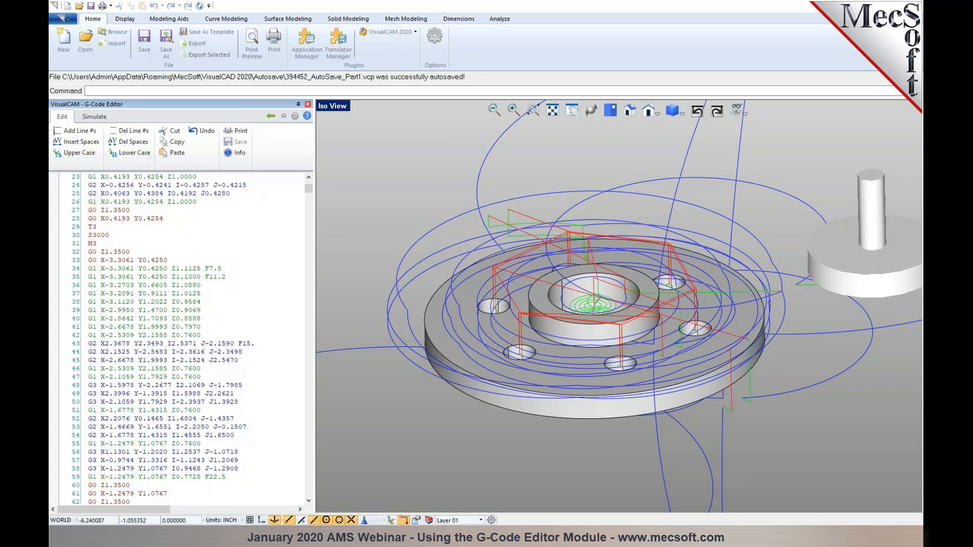
# - Set the circle center (I, J, K) definition to Vector from Start to Center and apply it to the .tap toolpath
pyautogui.click(294, 117)
pyautogui.click(360, 186)
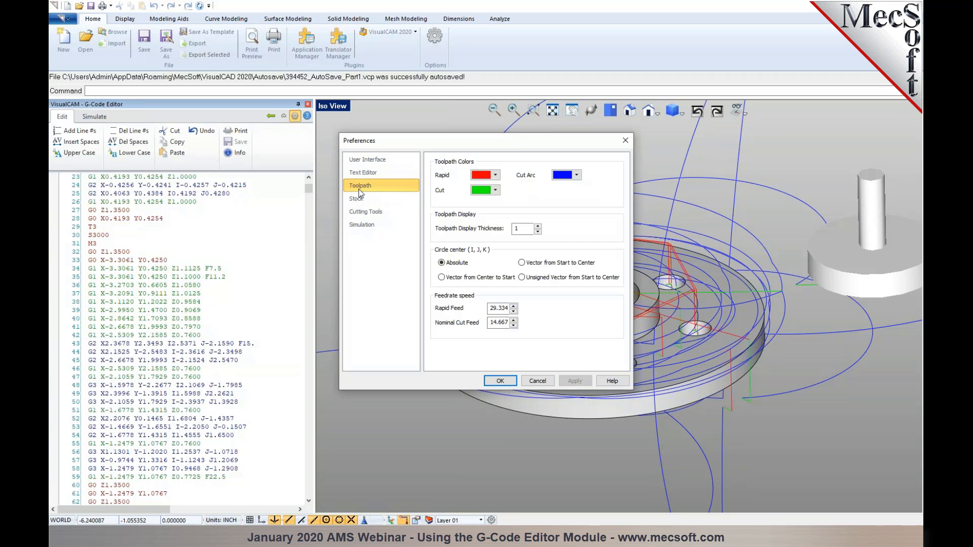
pyautogui.click(522, 262)
pyautogui.click(574, 381)
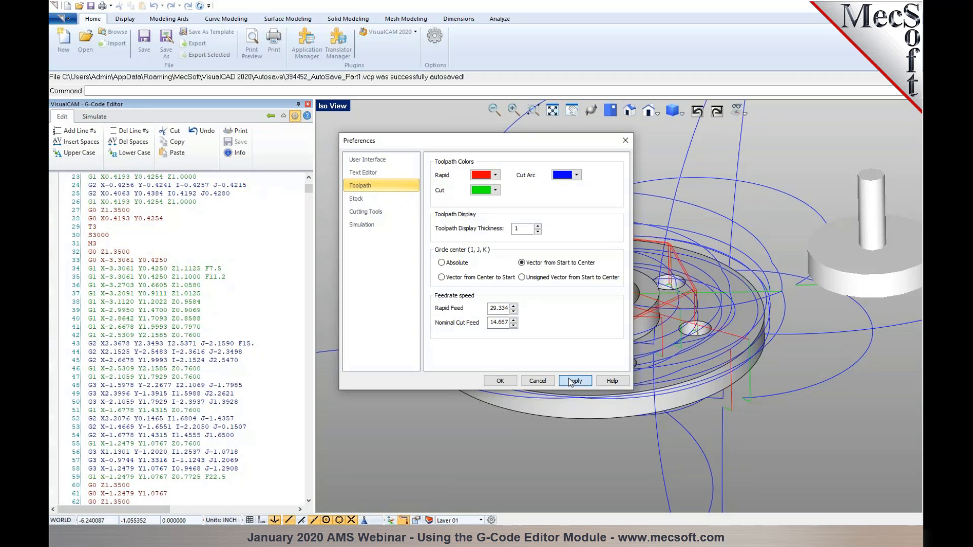
# - Accept the toolpath preferences and return from the .tap file's code editor to the project
pyautogui.click(499, 381)
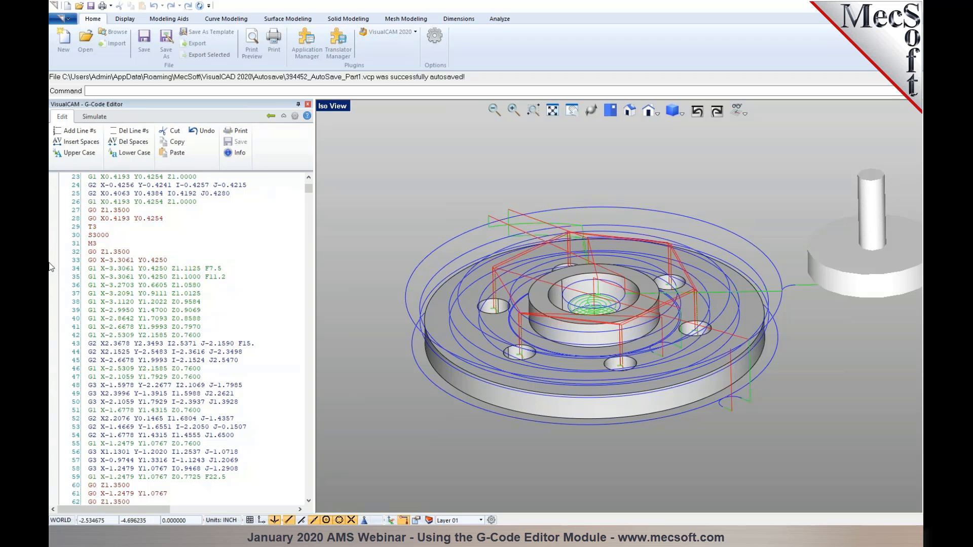
pyautogui.click(271, 116)
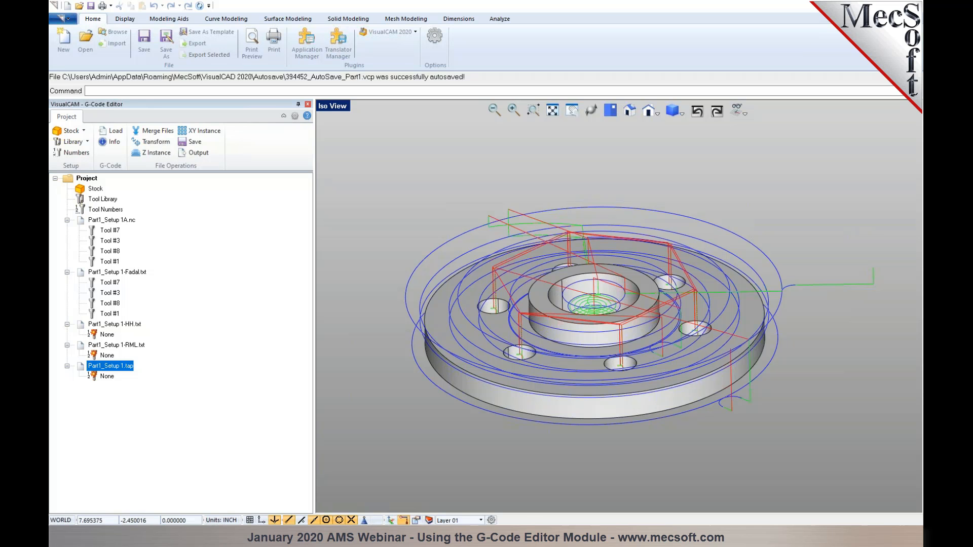
pyautogui.moveTo(418, 536)
pyautogui.click(448, 495)
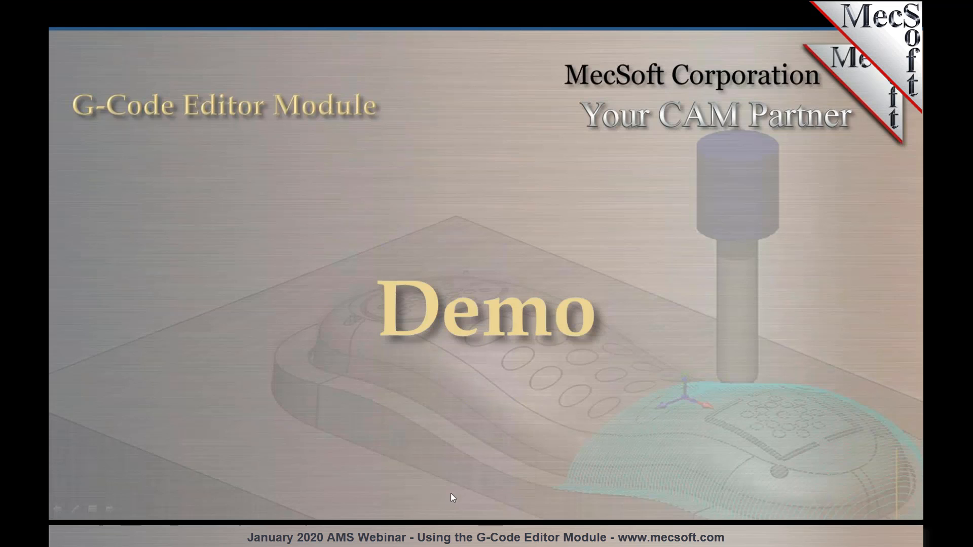
pyautogui.click(576, 478)
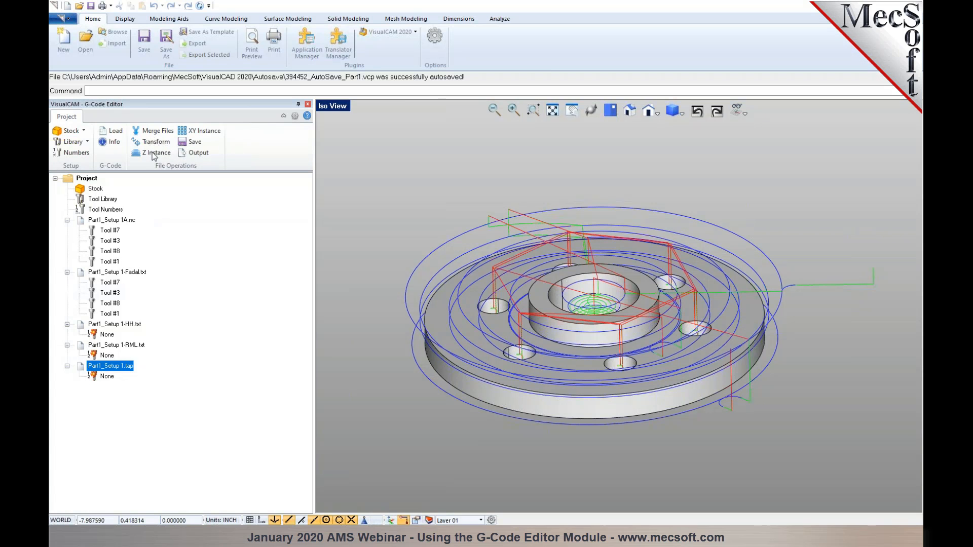
# - Review the tools, GOTO counts, machine times and sizes of all loaded G-code files in the files information, and close it
pyautogui.click(110, 141)
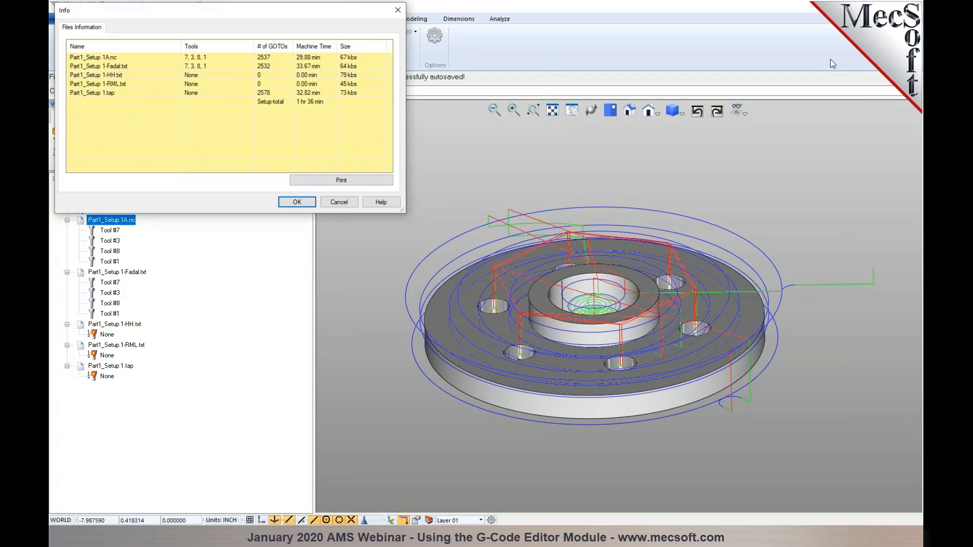
pyautogui.click(398, 9)
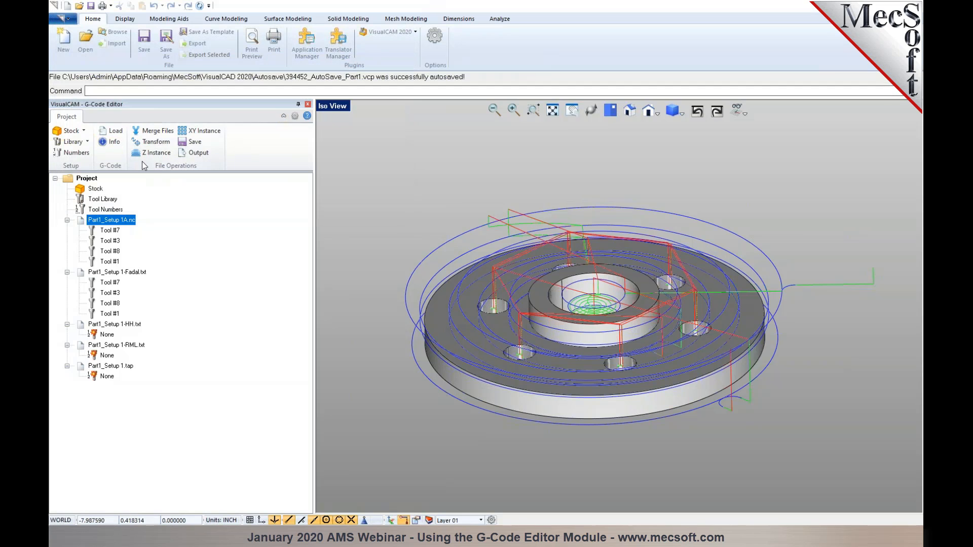
pyautogui.click(114, 146)
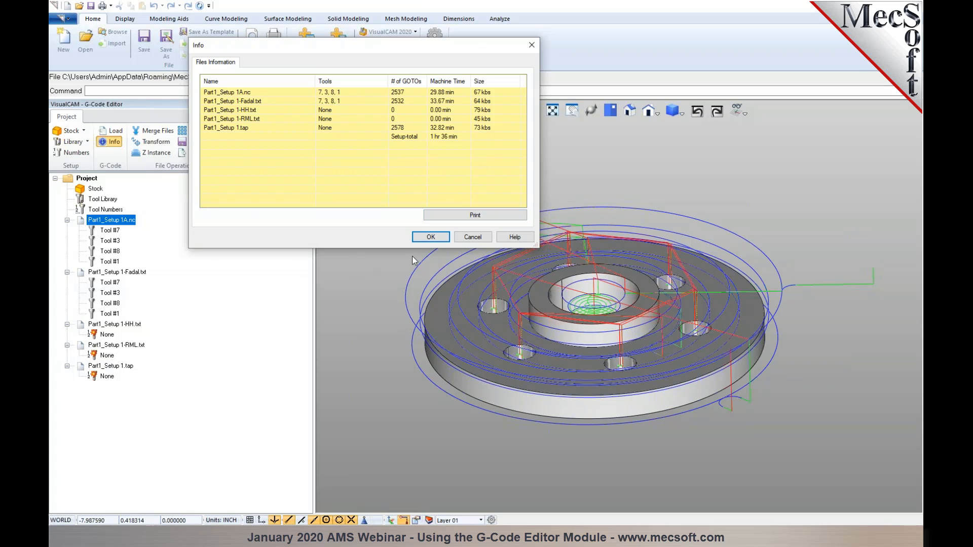
pyautogui.click(430, 237)
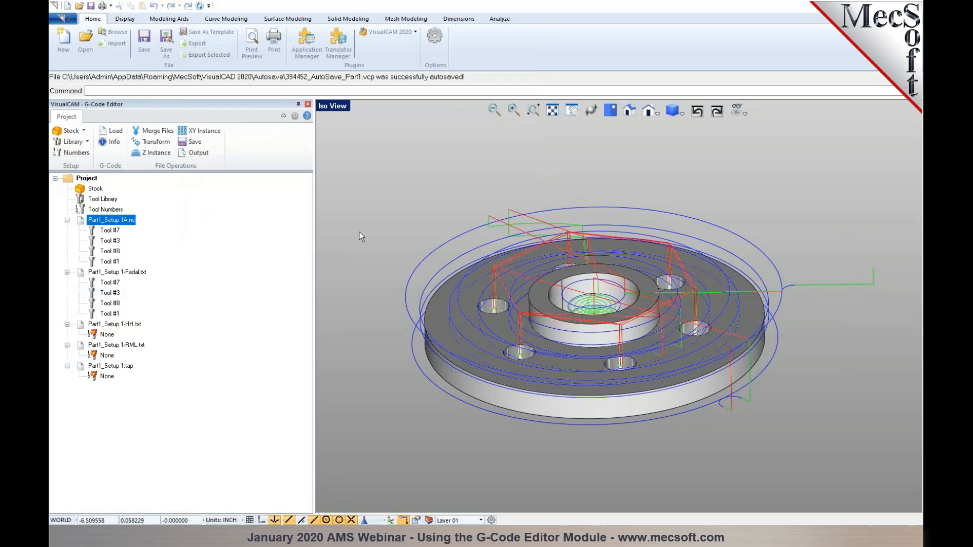